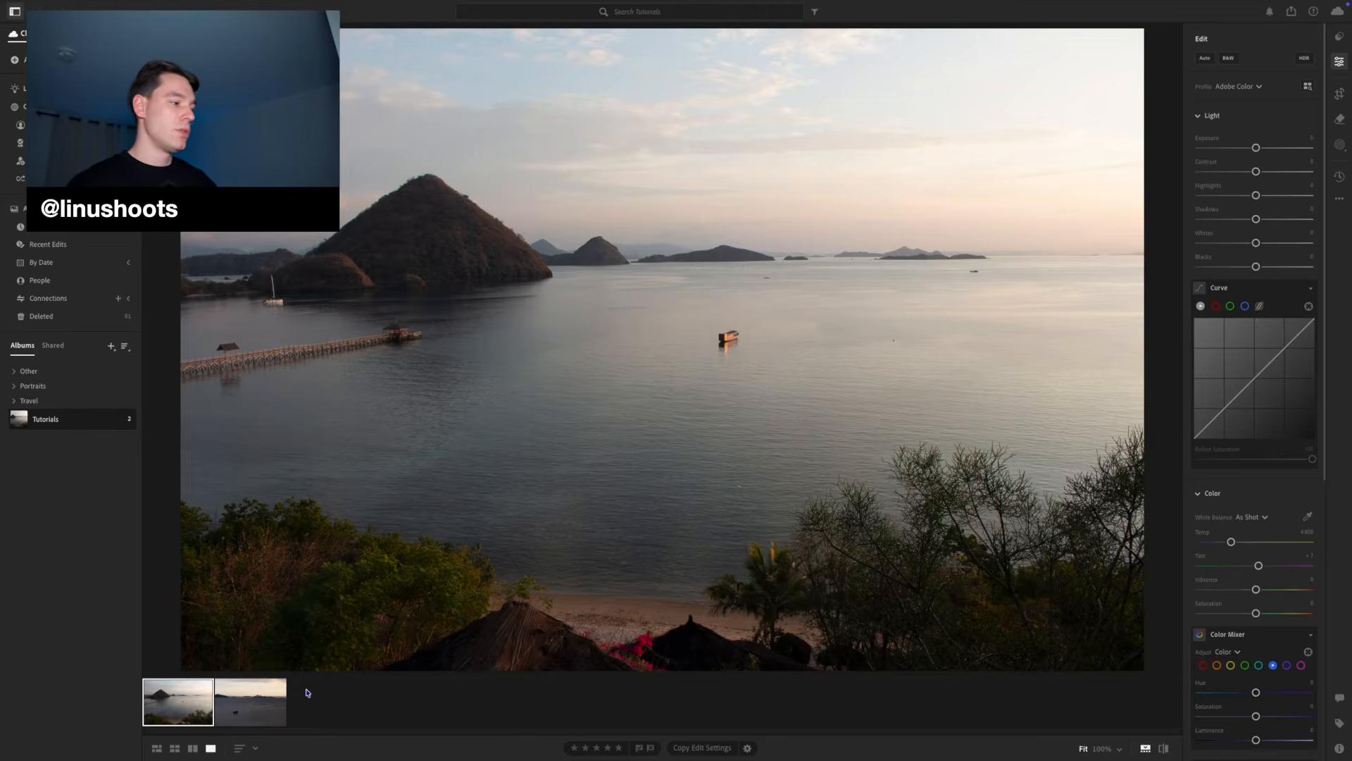
Step: View the album's two photos as a grid and side by side, and return to the single view of the bay photo
click(157, 748)
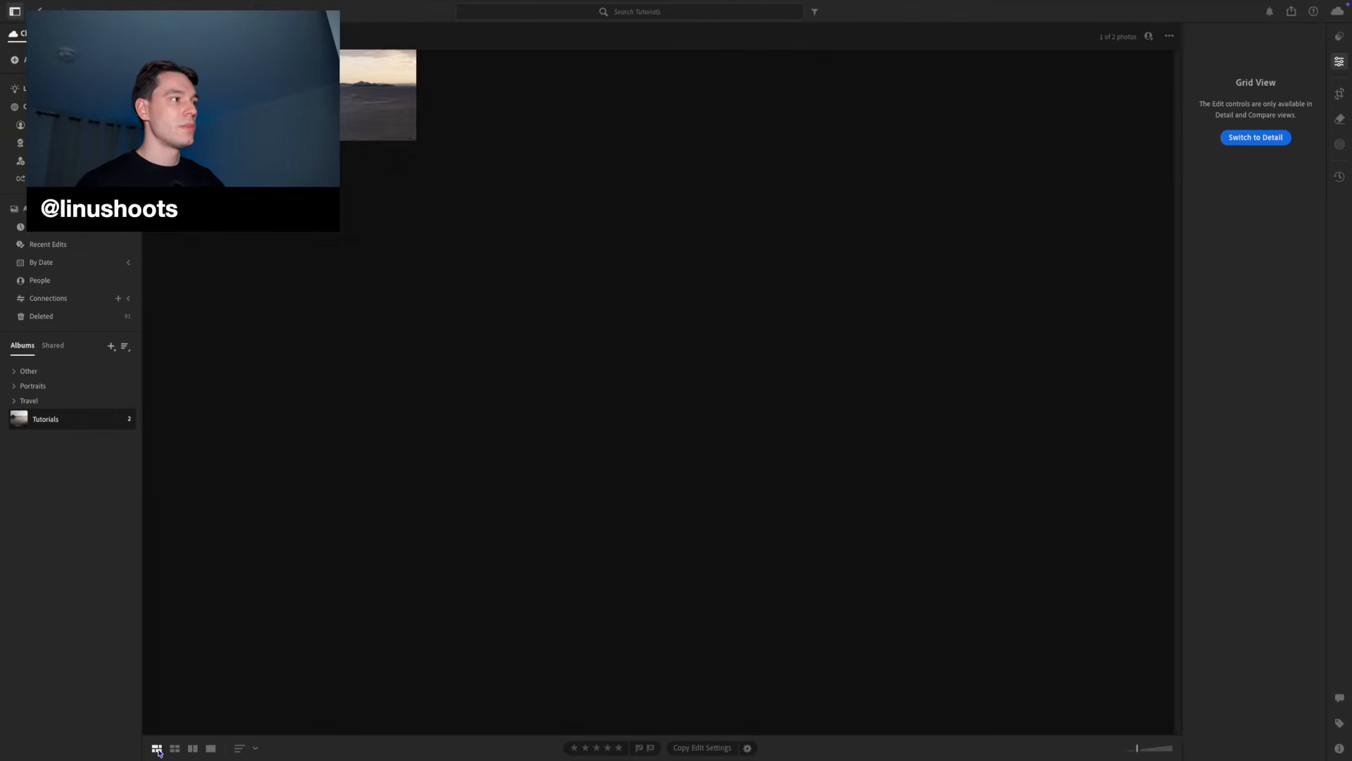
click(193, 748)
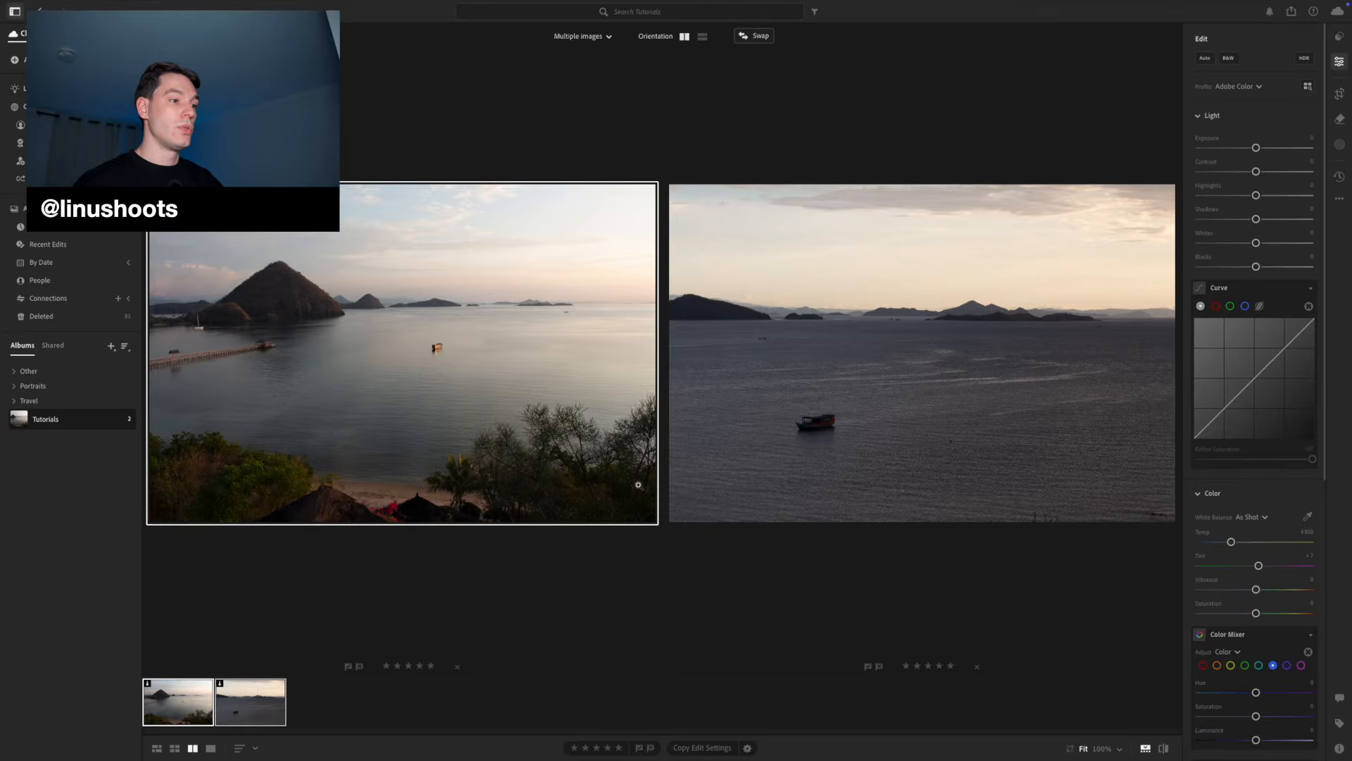
click(210, 749)
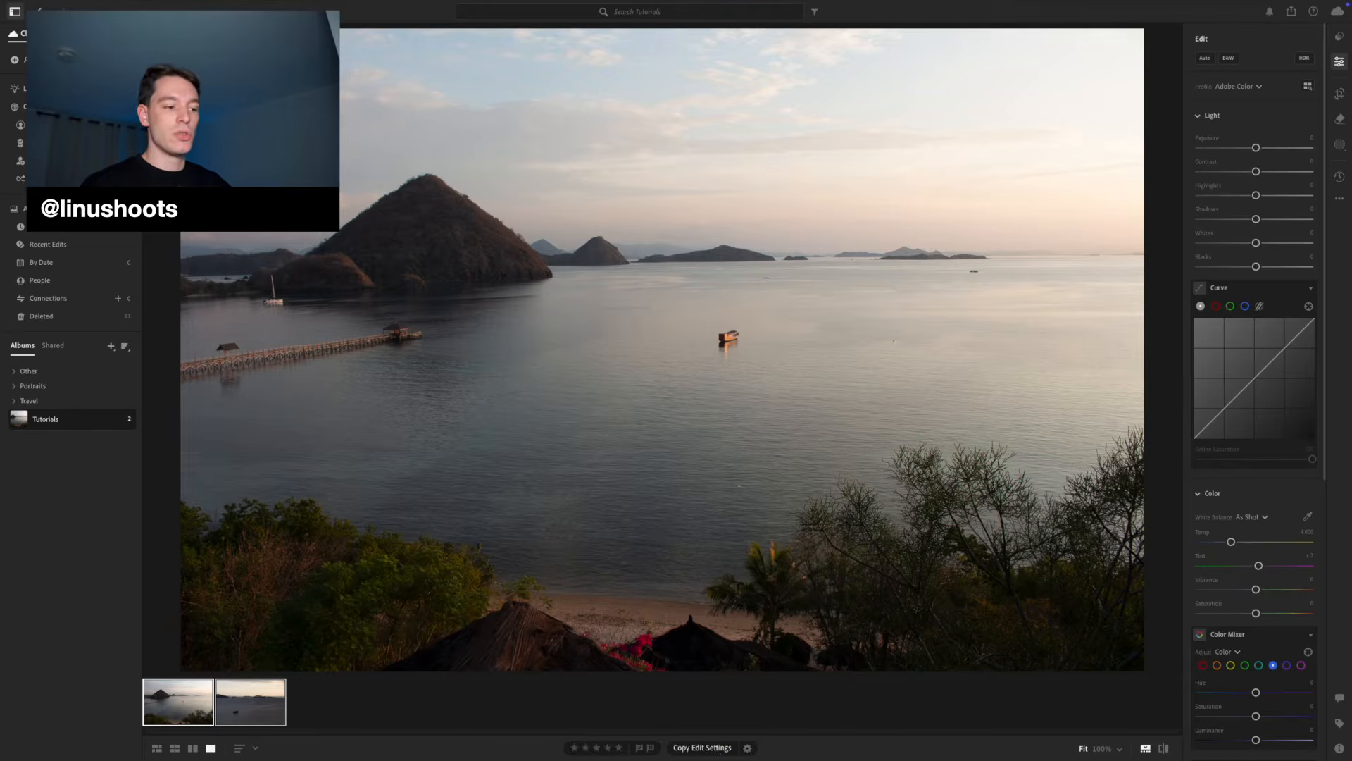
click(718, 752)
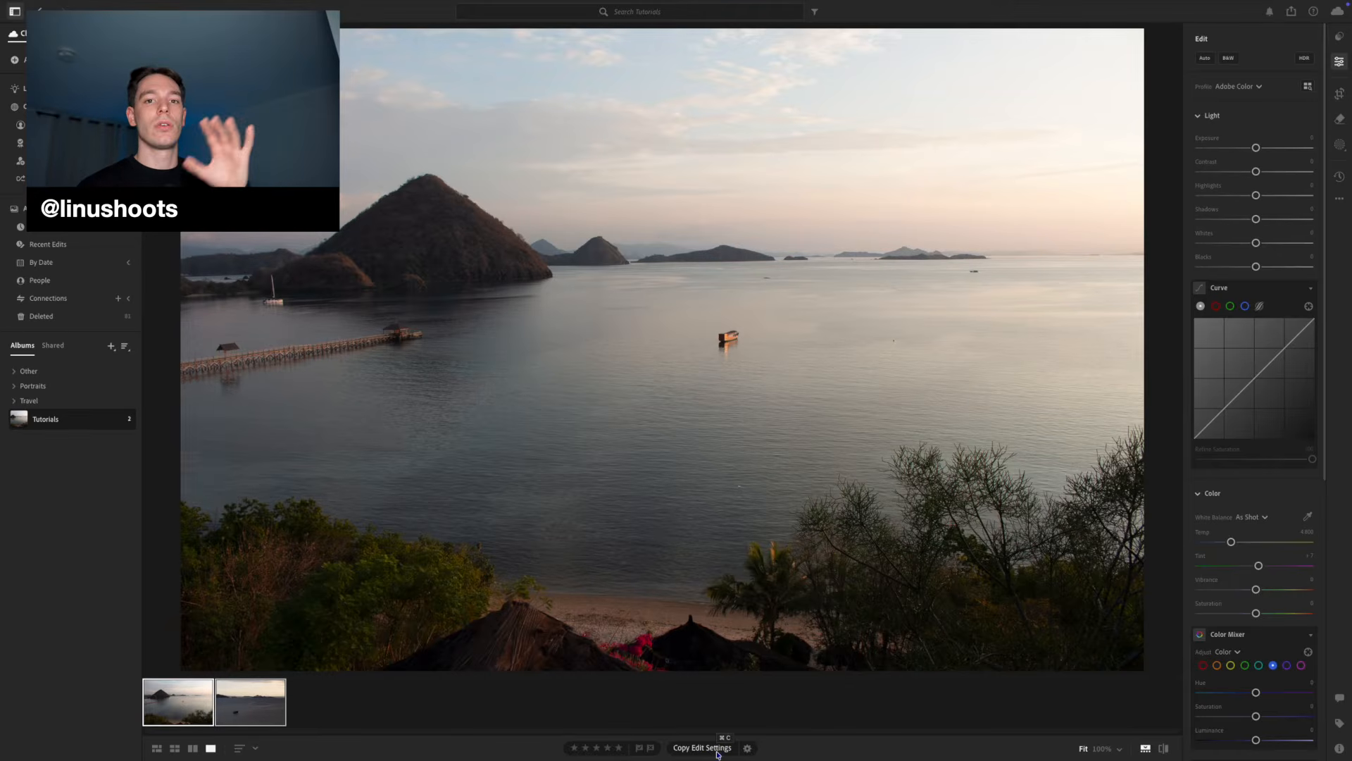
Step: Hide and reopen the Edit controls and look through the available adjustment sections
click(1340, 60)
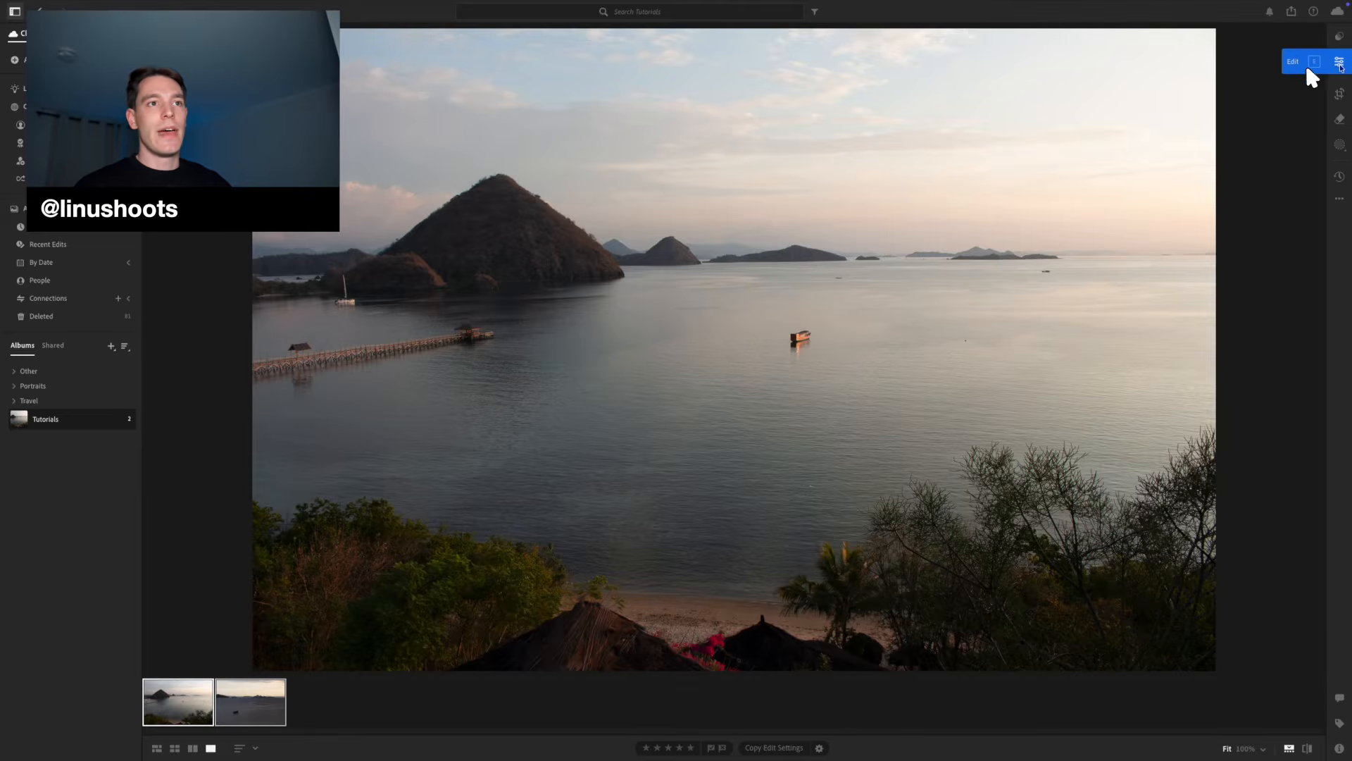
click(1341, 62)
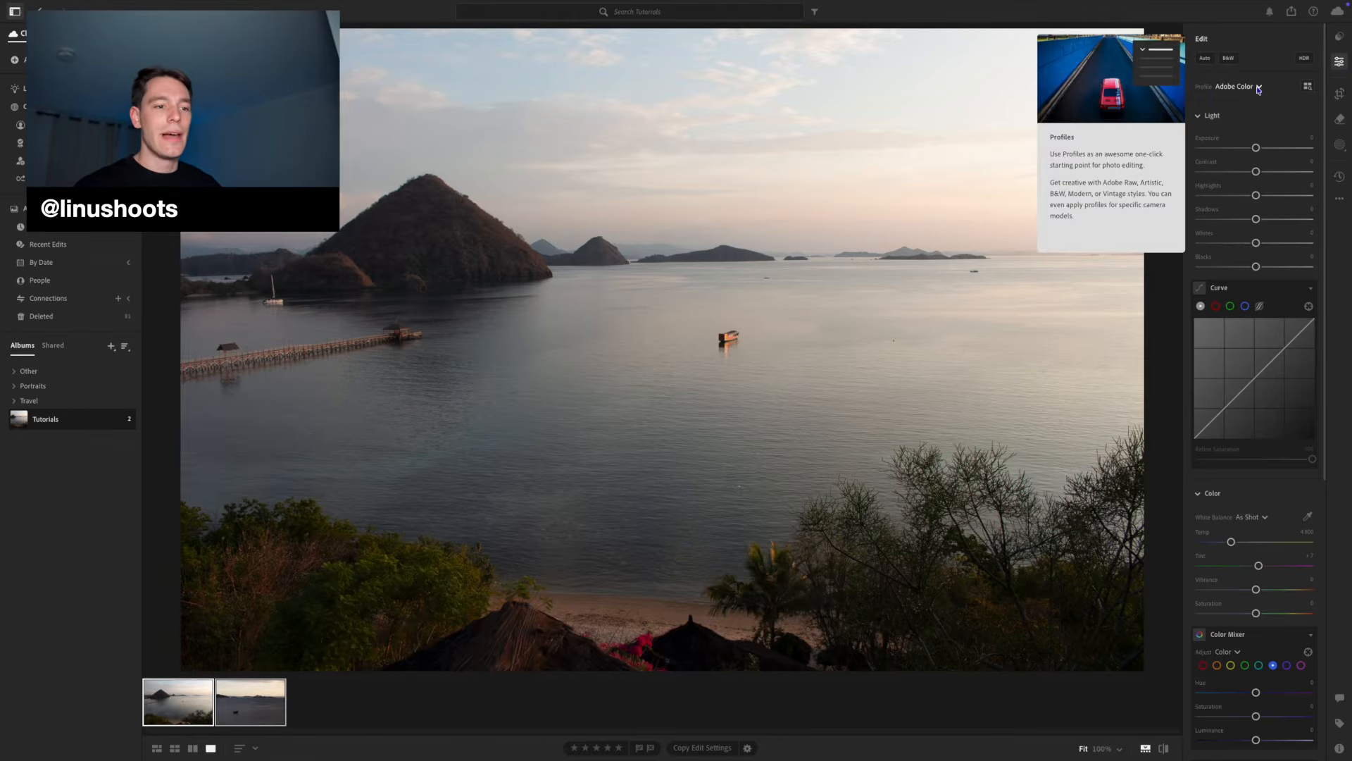
scroll(1251, 371, down, 2)
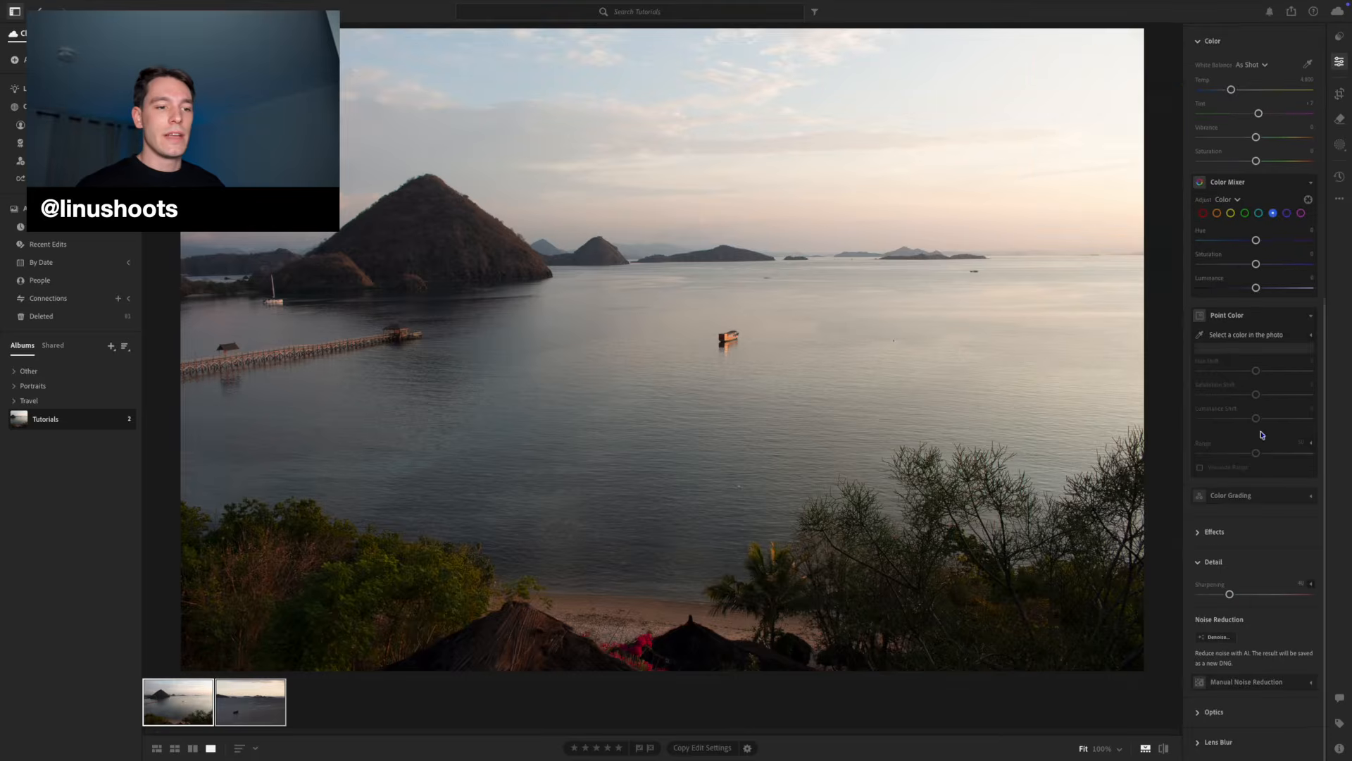
scroll(1254, 394, up, 2)
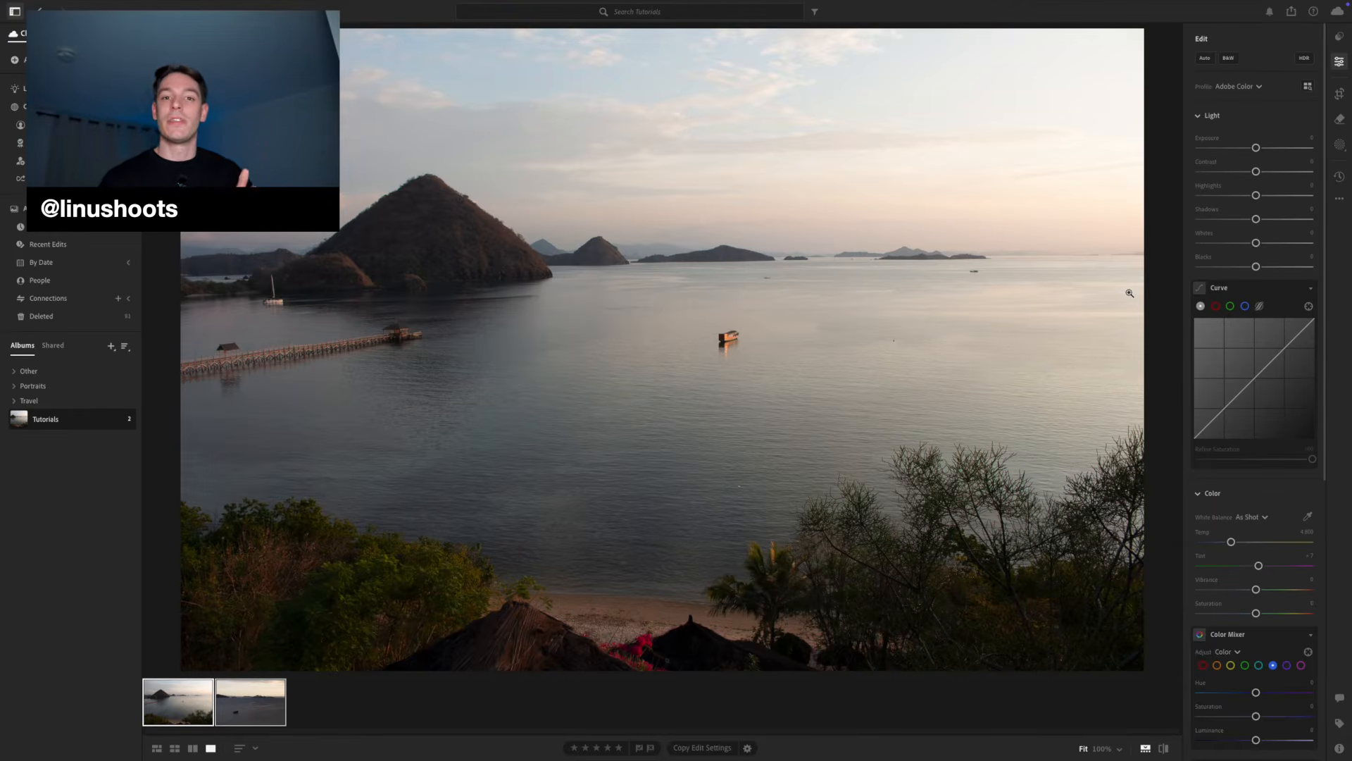
Step: Keep Exposure at 0 and set Contrast to about +16, Highlights to about -94 and Shadows to about +42
mouse_move(1252, 151)
mouse_down()
mouse_move(1279, 152)
mouse_move(1255, 149)
mouse_up()
double_click(1256, 148)
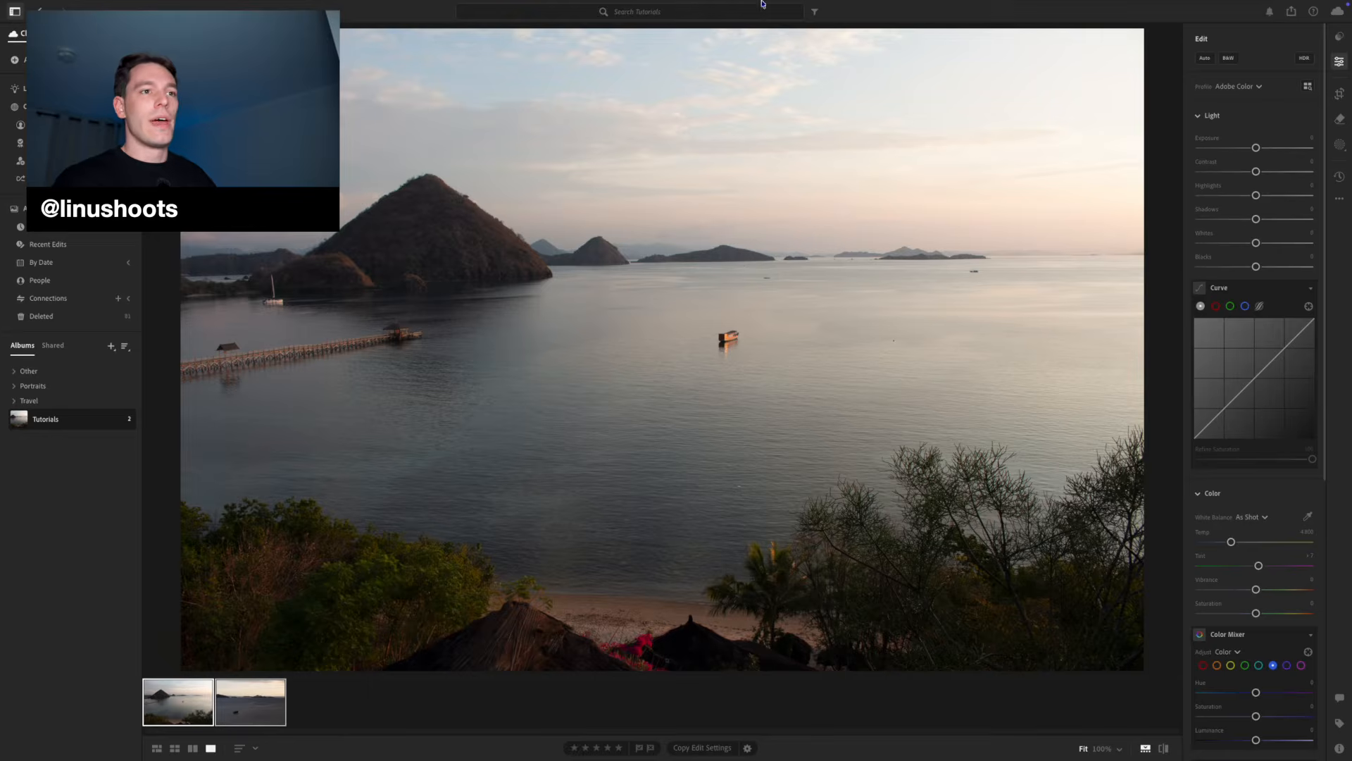
mouse_move(1257, 173)
mouse_down()
mouse_move(1303, 174)
mouse_move(1239, 177)
mouse_move(1265, 181)
mouse_up()
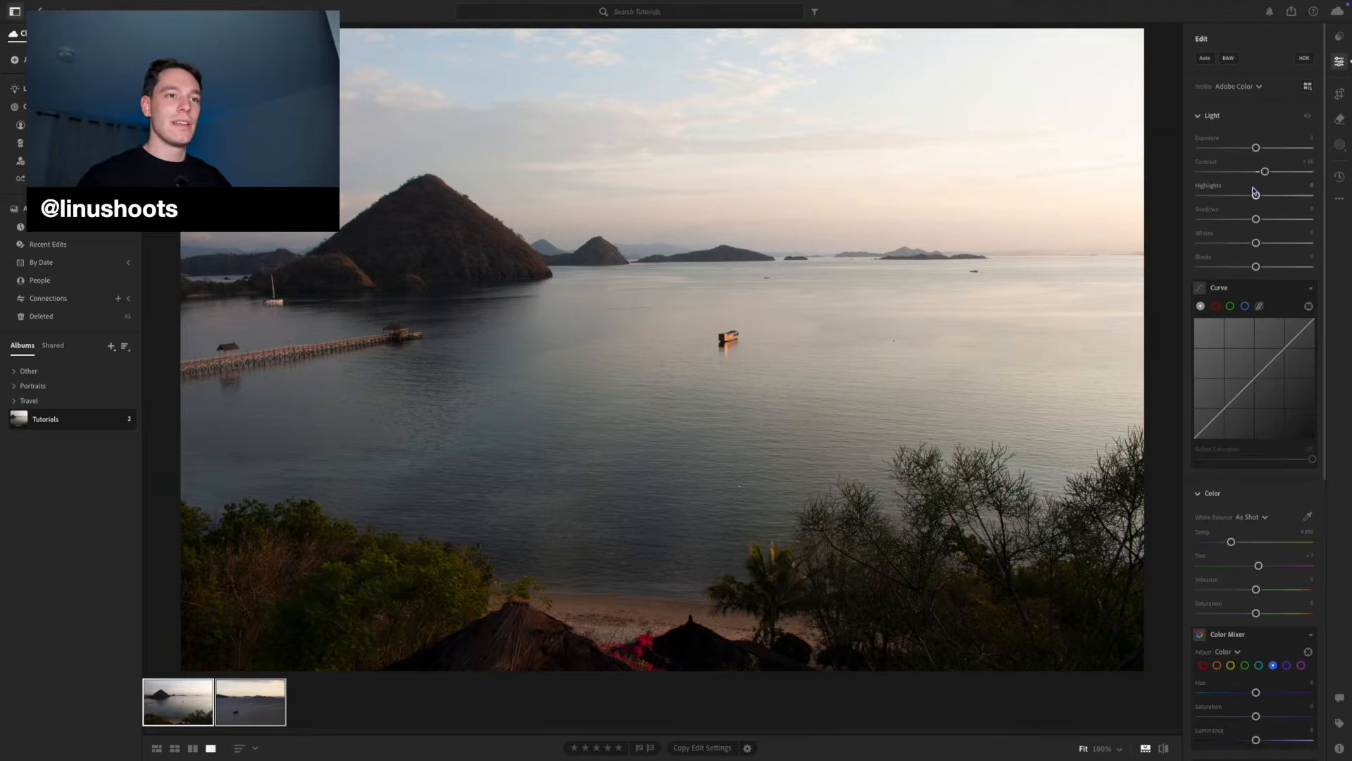
drag(1256, 198, 1204, 198)
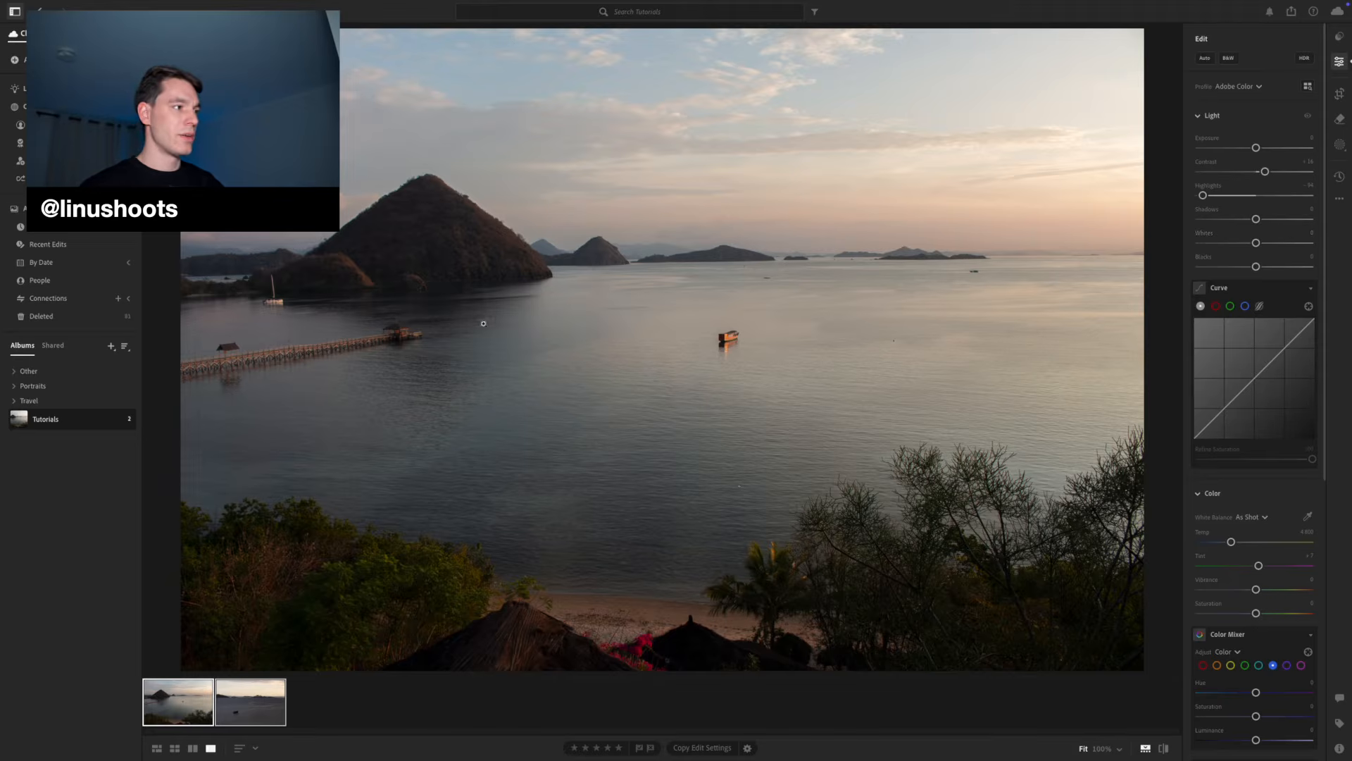
drag(1258, 220, 1284, 248)
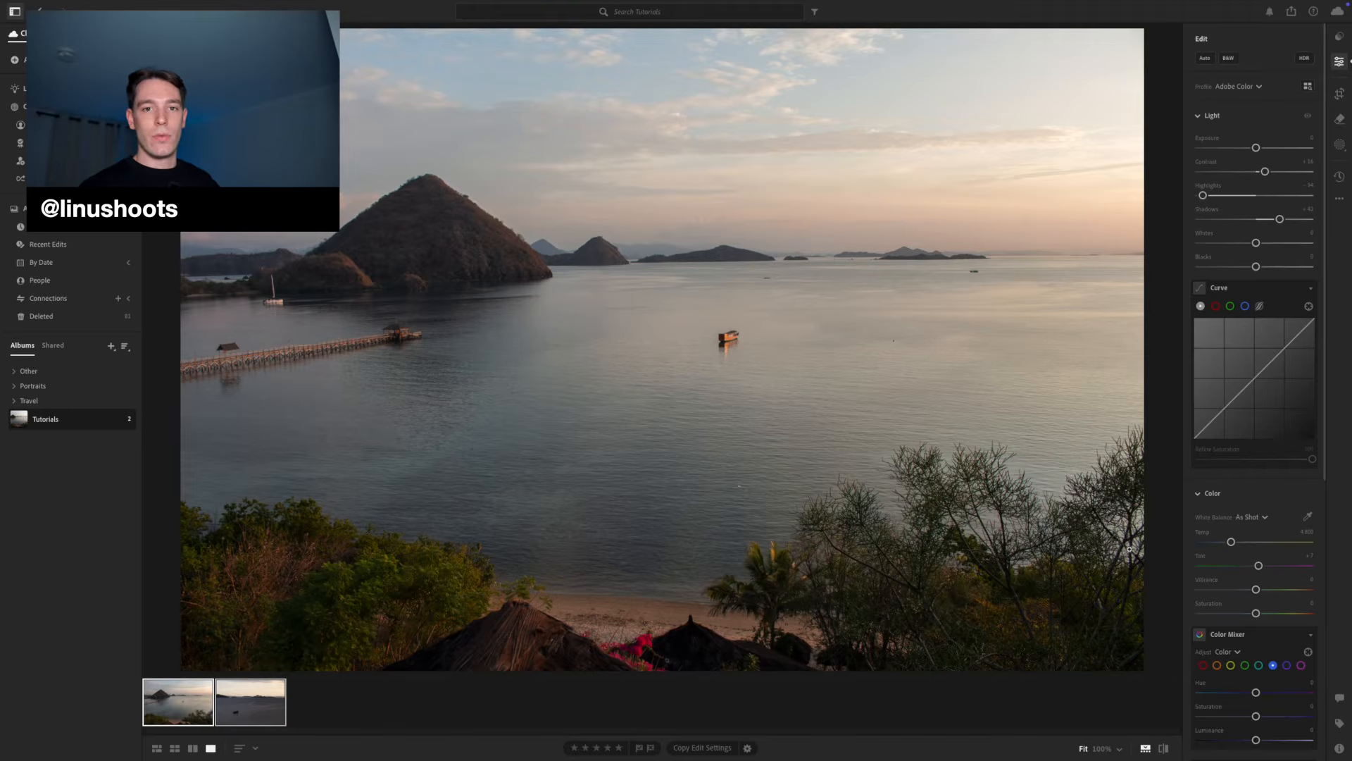
Step: Compare the light adjustments with the original photo several times
click(1162, 749)
click(1163, 749)
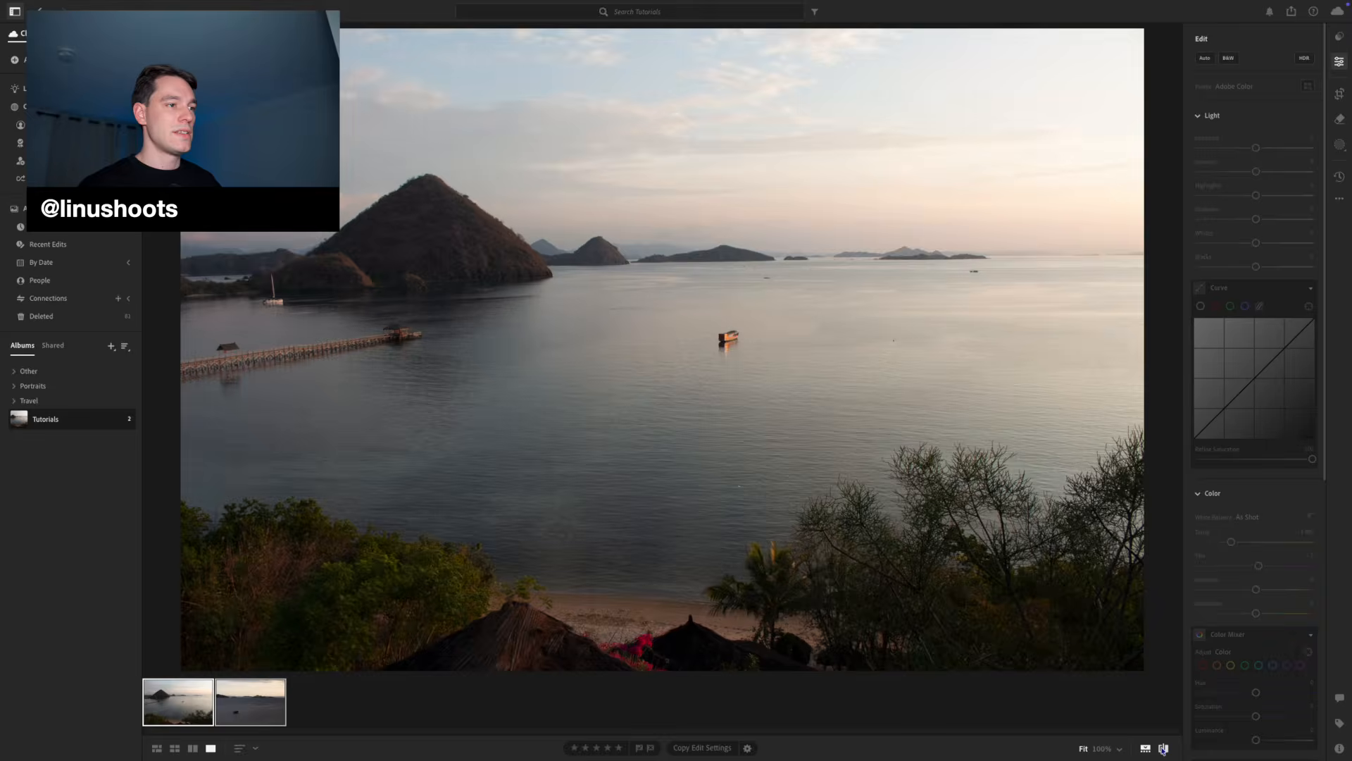
click(1163, 748)
click(1163, 749)
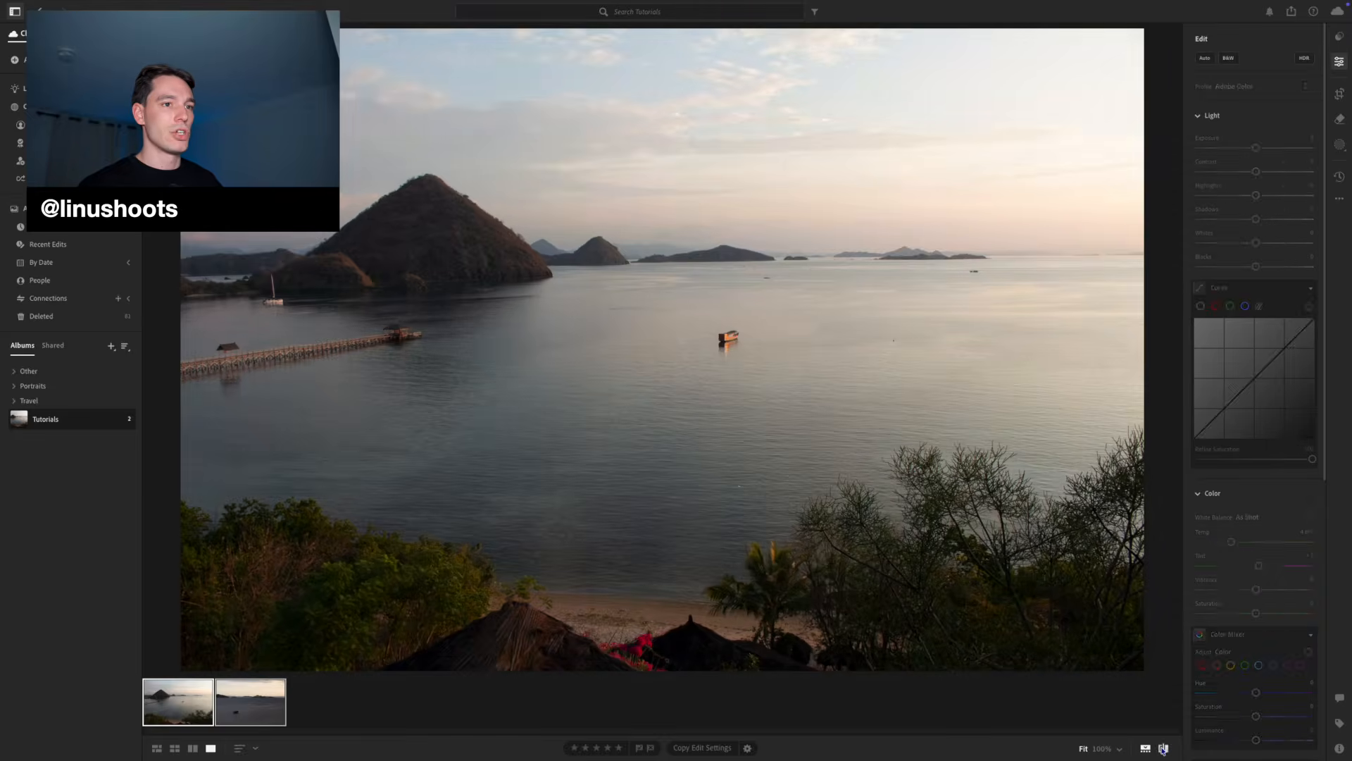
click(1163, 749)
click(1163, 749)
click(1163, 749)
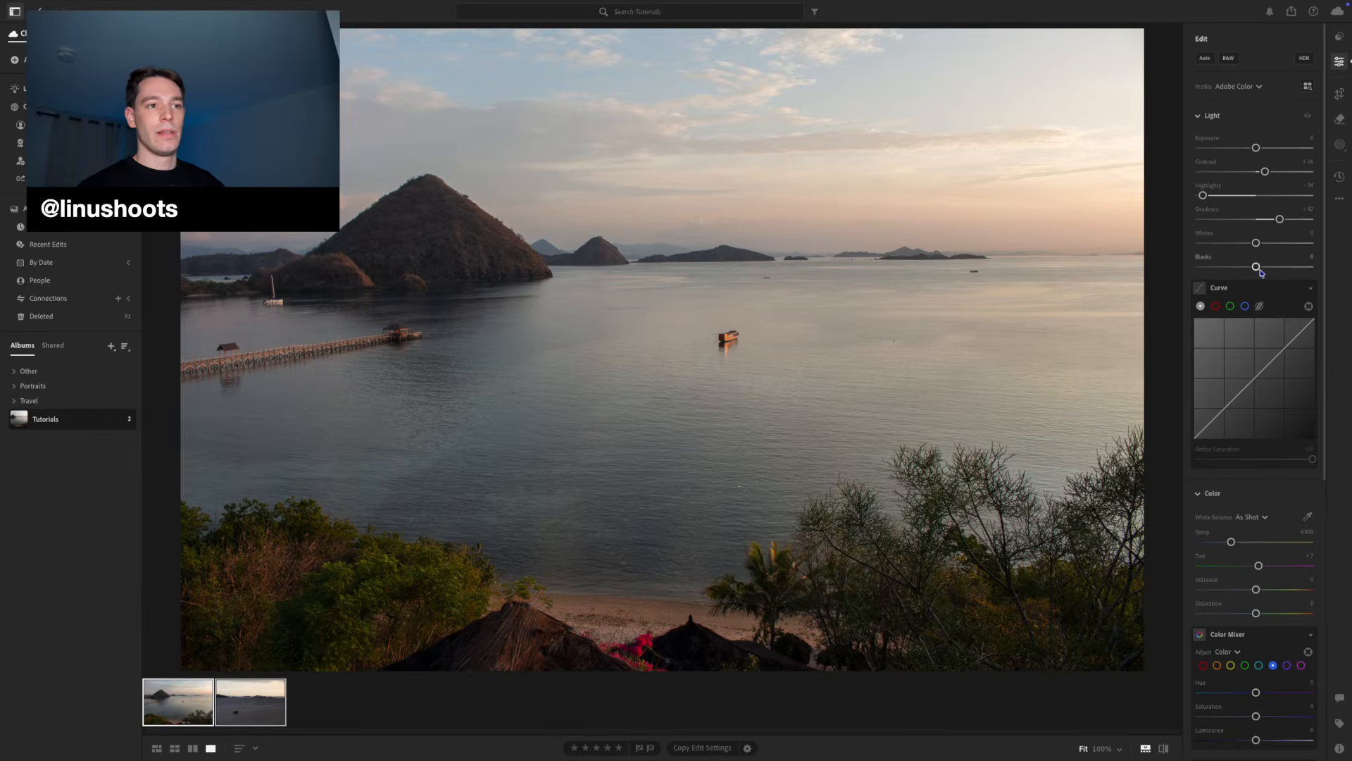
Step: Lower Whites to about -50 and Blacks to -14
drag(1257, 243, 1232, 277)
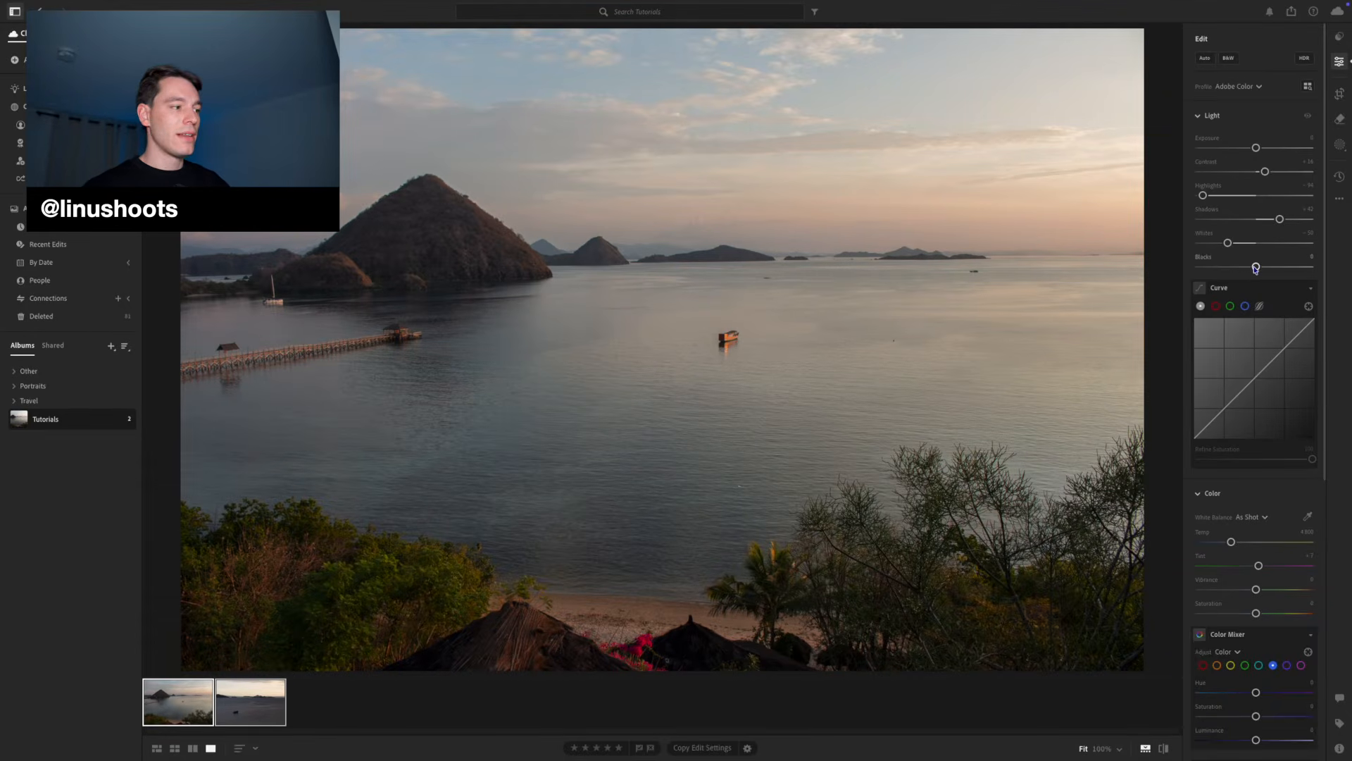
mouse_move(1256, 269)
mouse_down()
mouse_move(1272, 271)
mouse_move(1247, 276)
mouse_up()
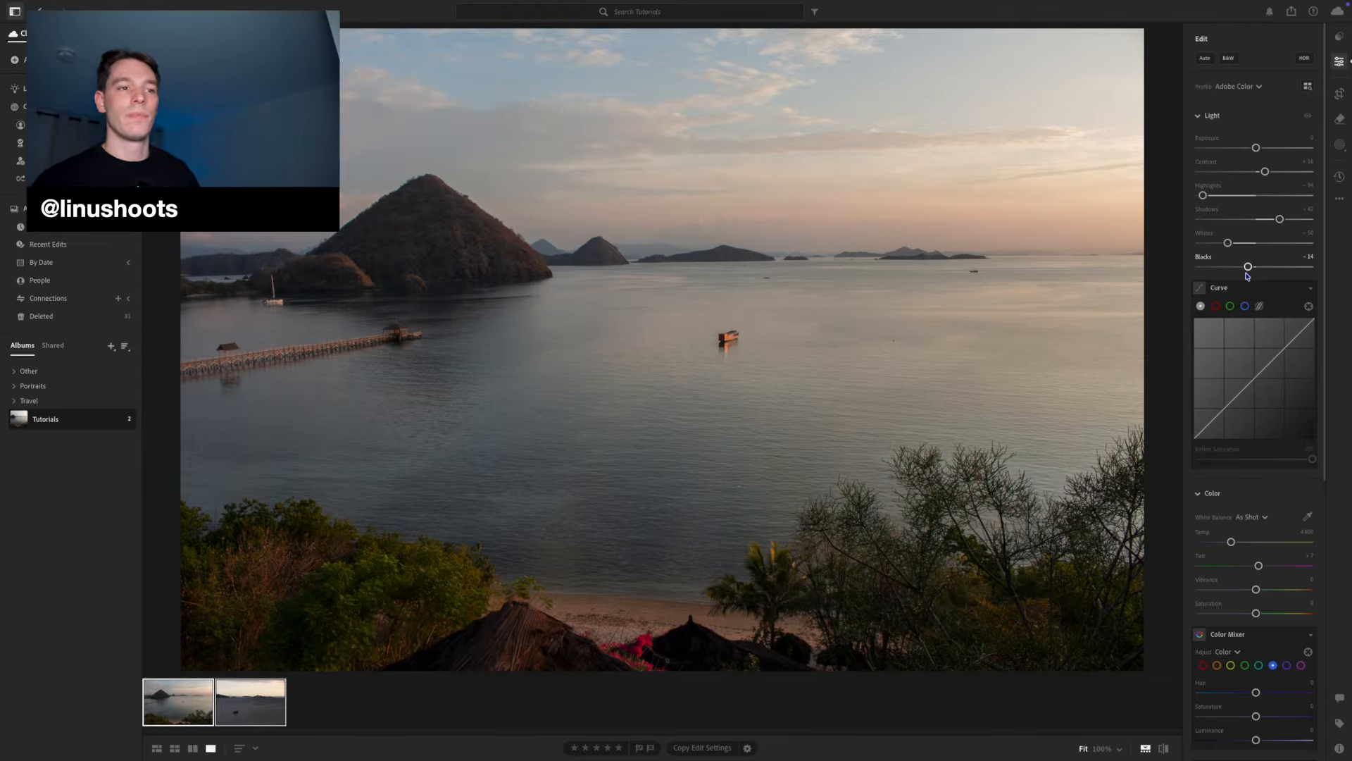
Step: Shape the tone curve into a gentle S with three points, lifting the black endpoint and slightly lowering the white endpoint
scroll(1248, 275, down, 3)
scroll(1249, 276, down, 1)
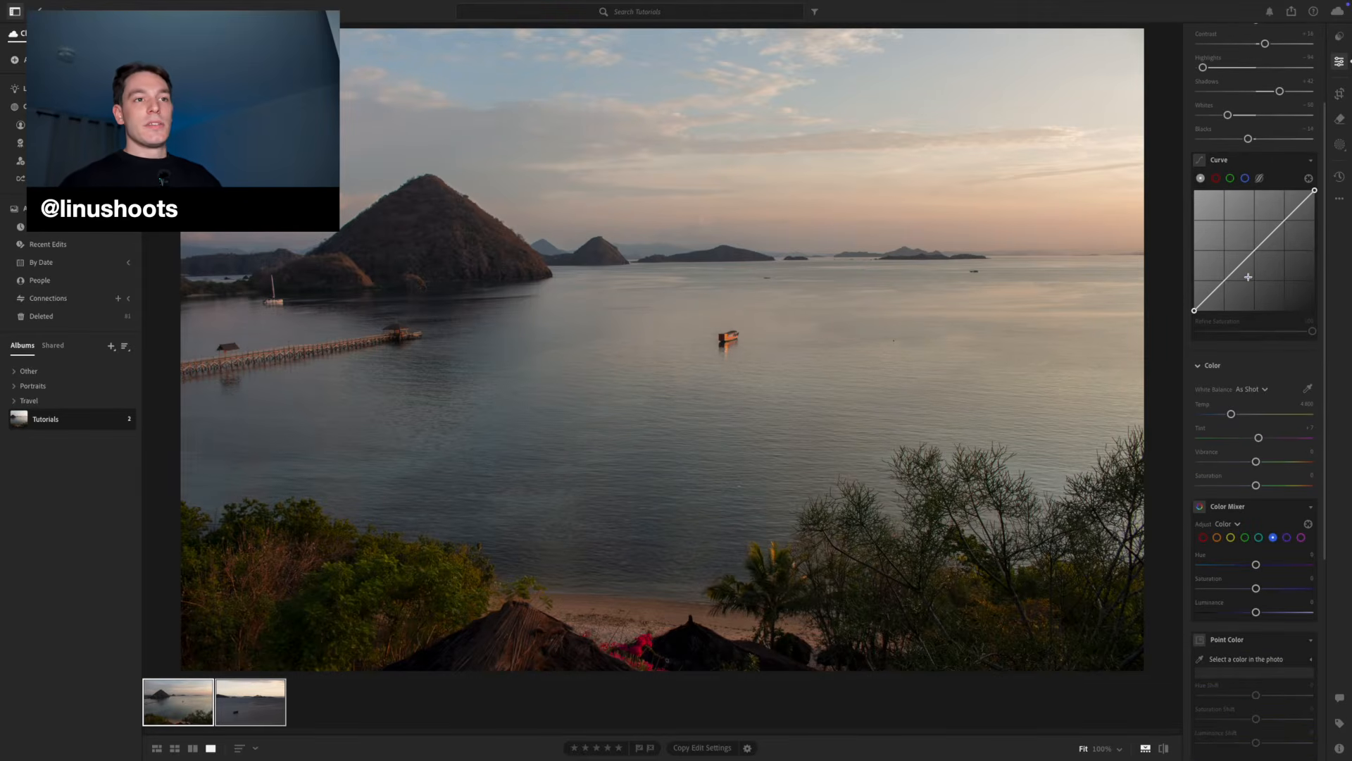
click(1285, 221)
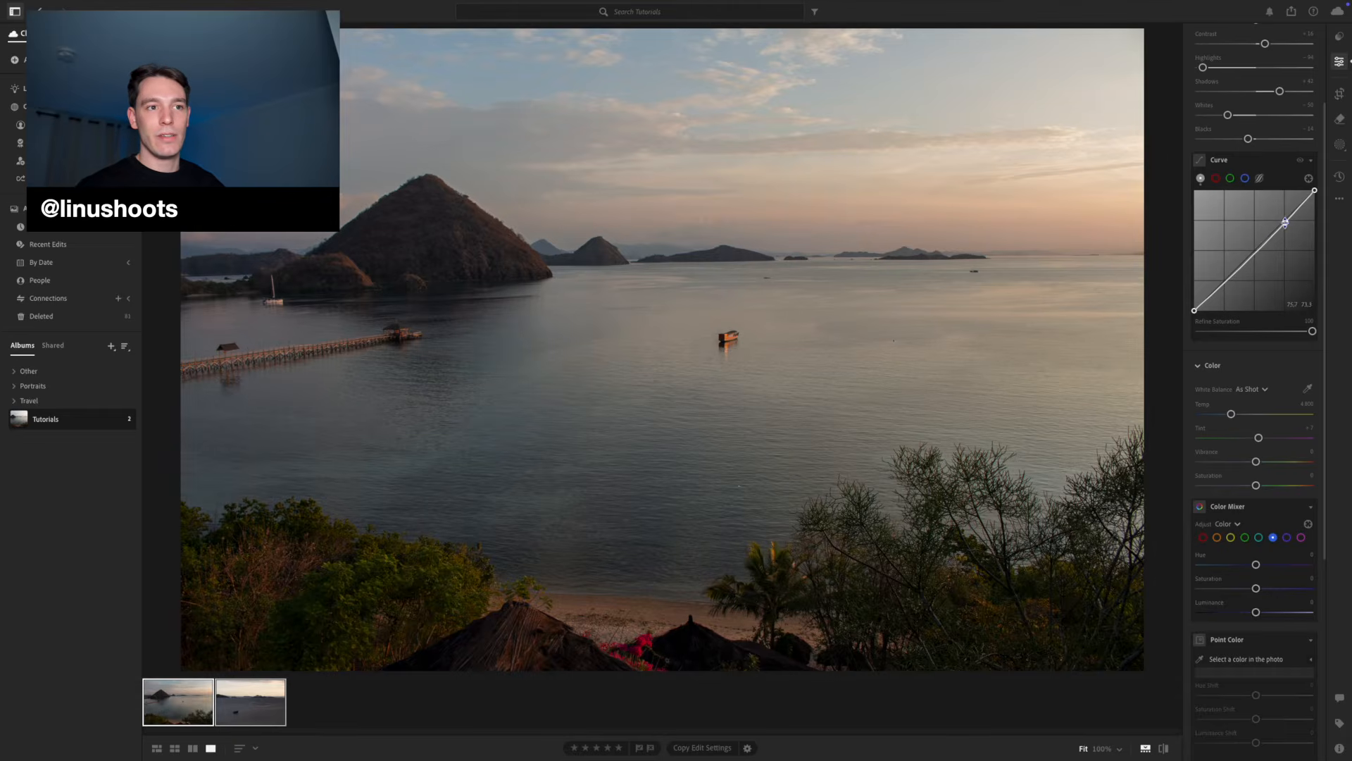
click(1255, 248)
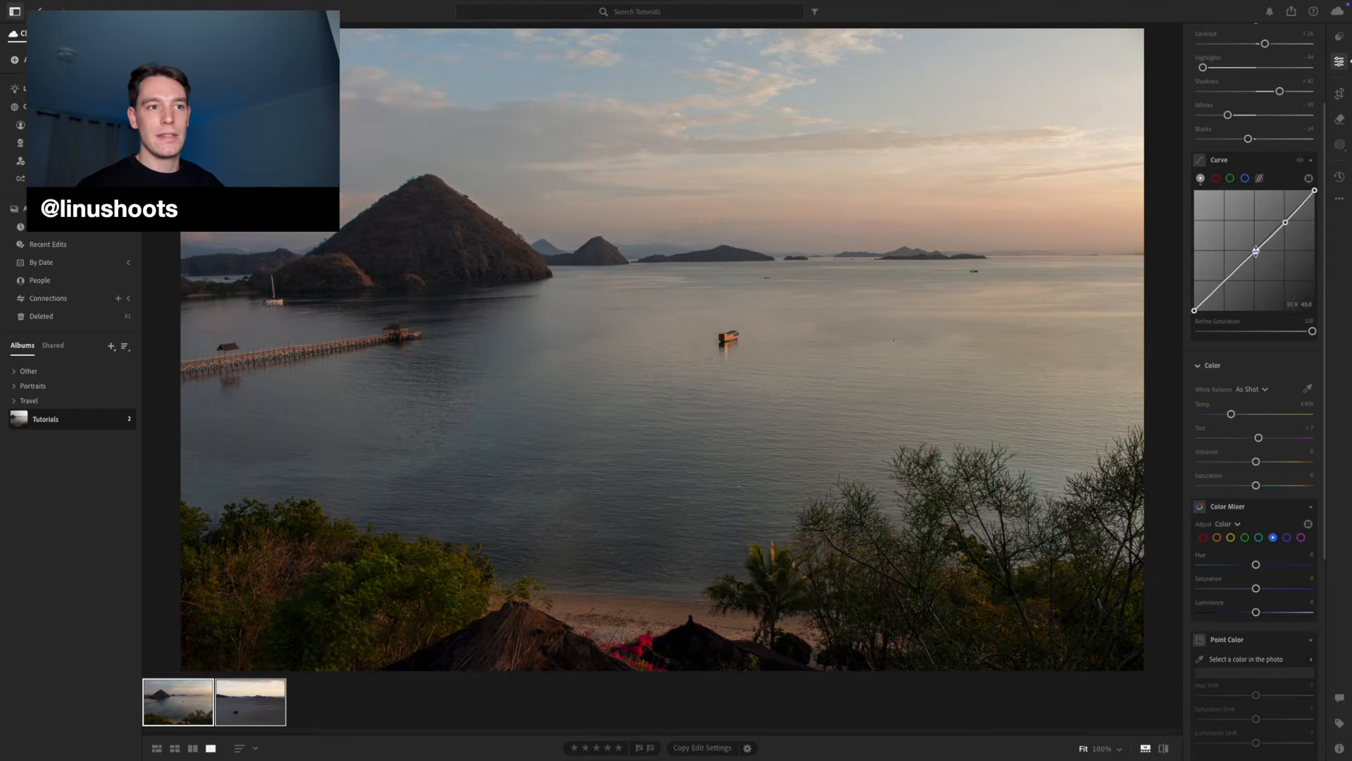
click(1224, 281)
drag(1198, 310, 1226, 284)
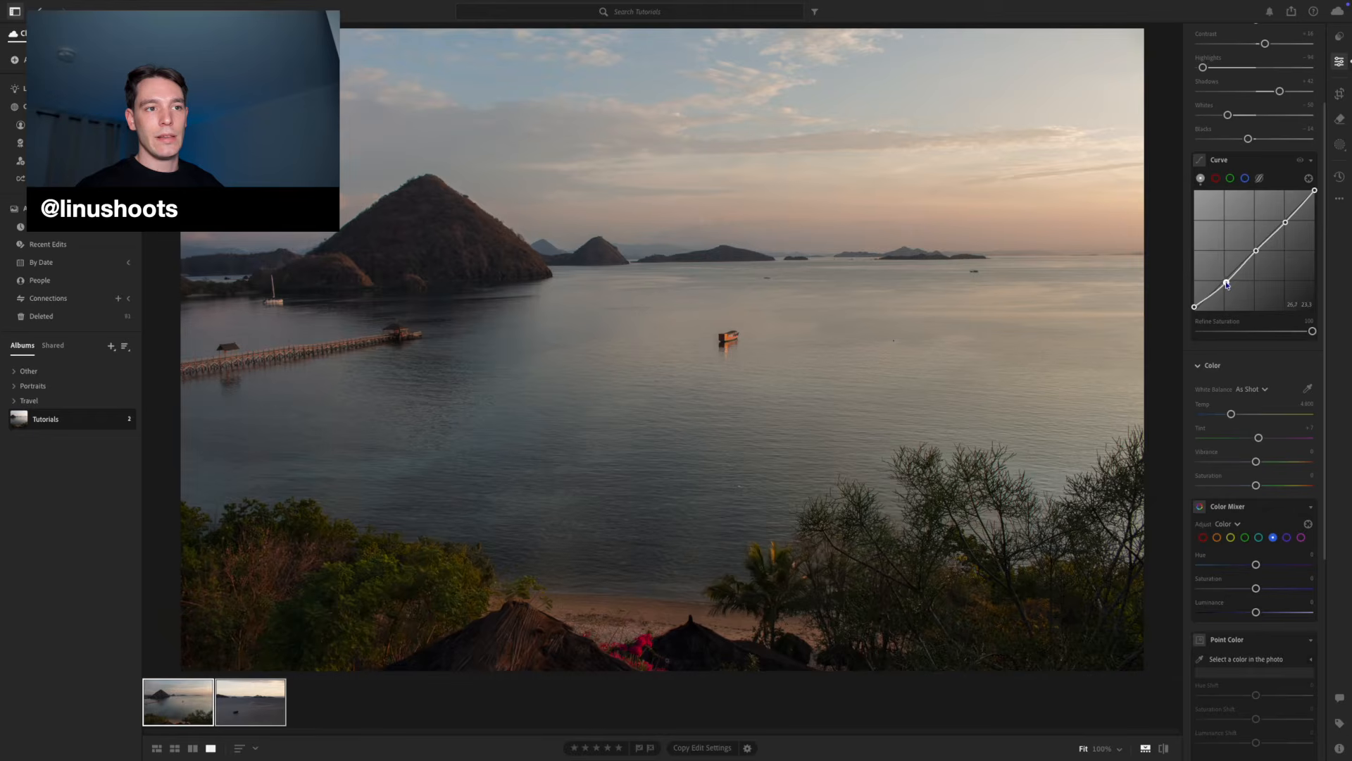
click(1285, 223)
drag(1285, 223, 1316, 196)
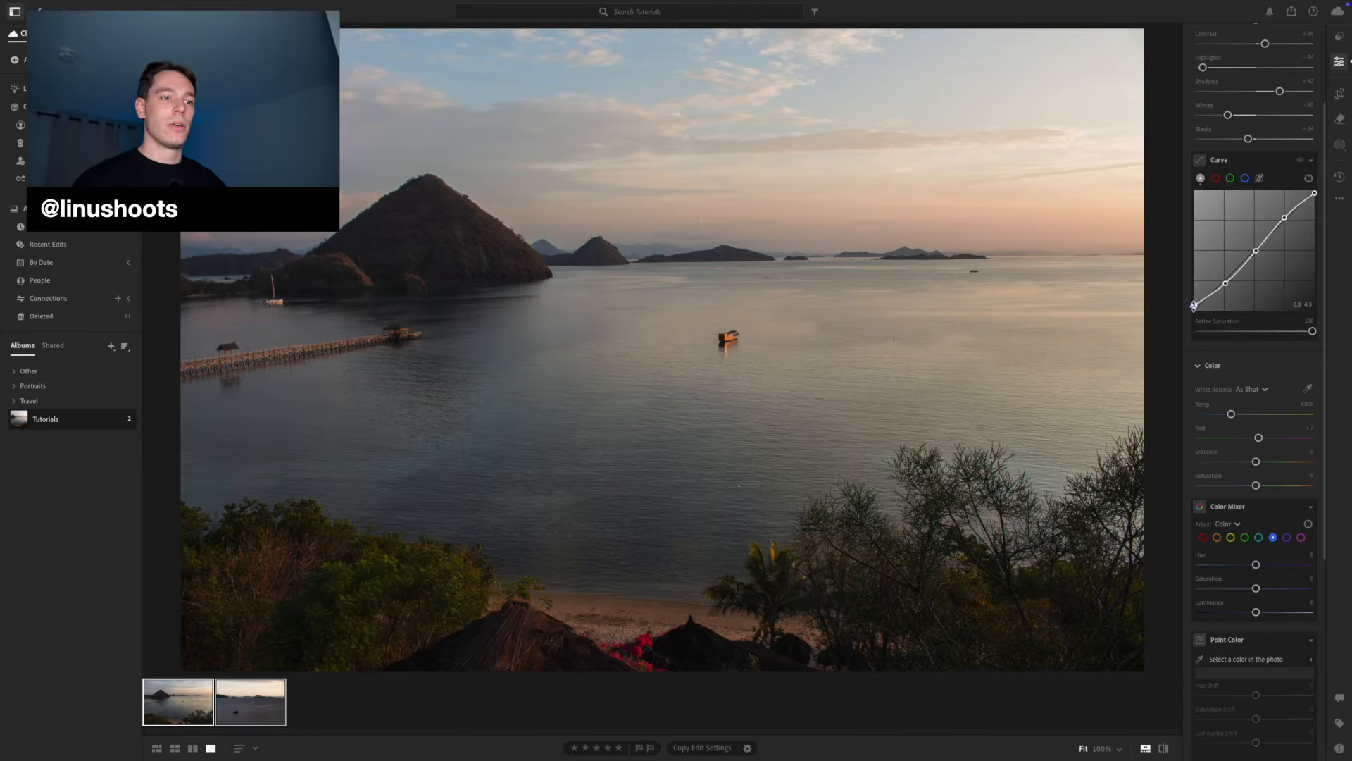
Step: Warm the white balance to a Temp of about 5,000 and set Tint to +14
scroll(1225, 415, down, 3)
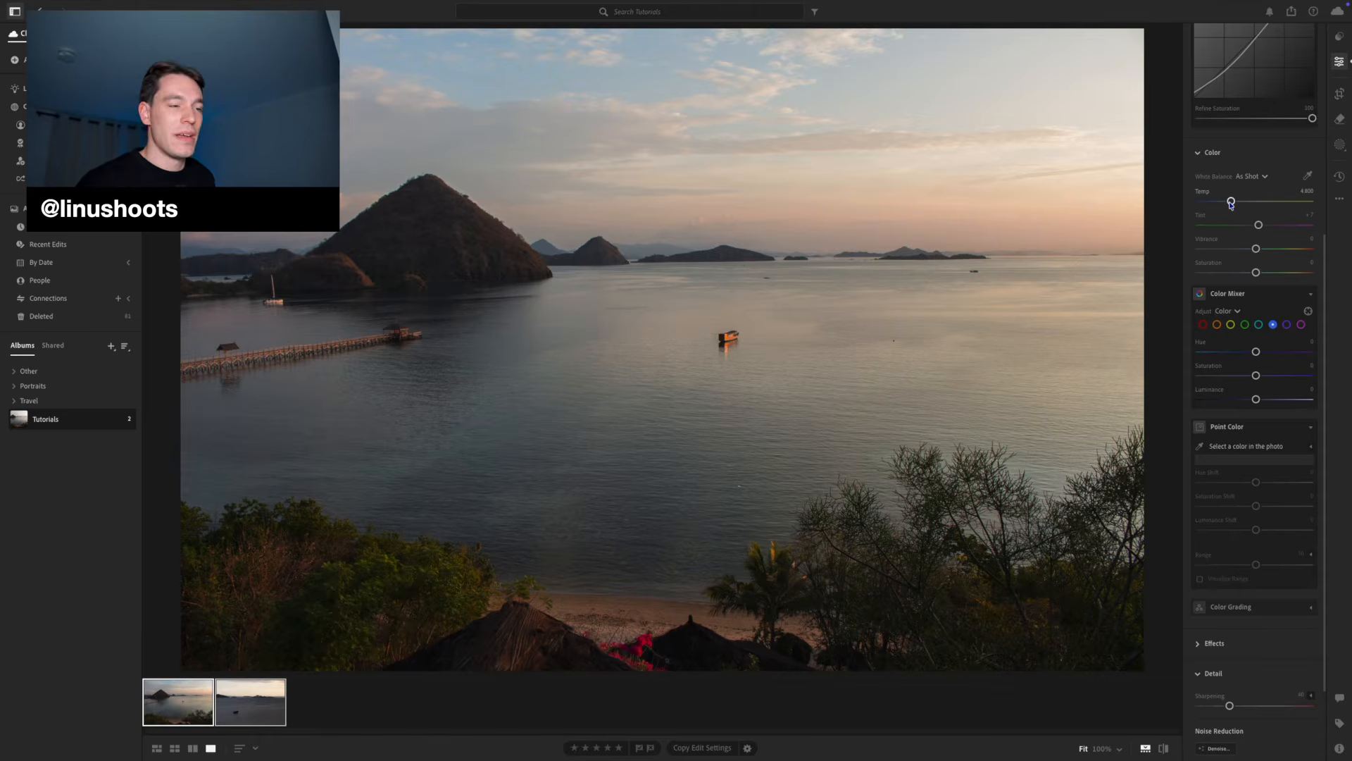
mouse_move(1231, 202)
mouse_down()
mouse_move(1244, 202)
mouse_move(1232, 202)
mouse_up()
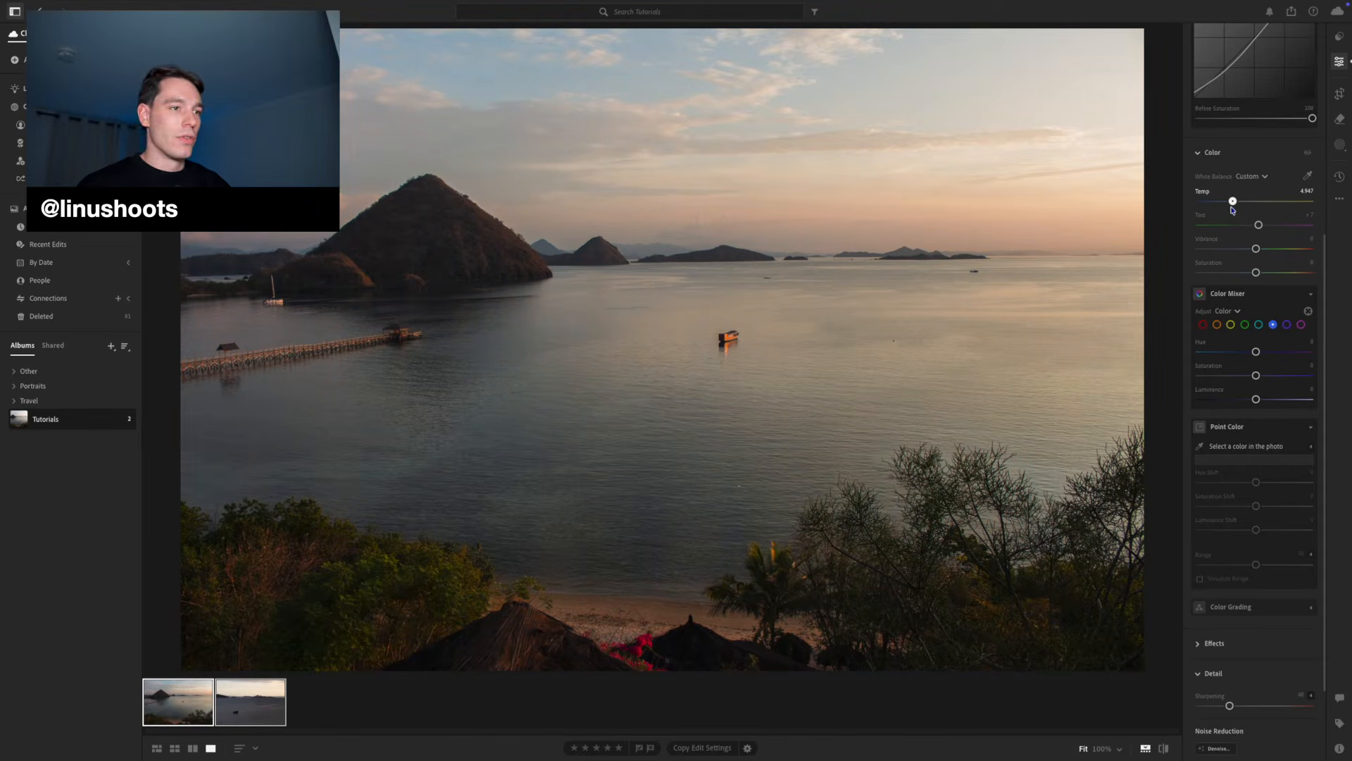
drag(1233, 209, 1238, 210)
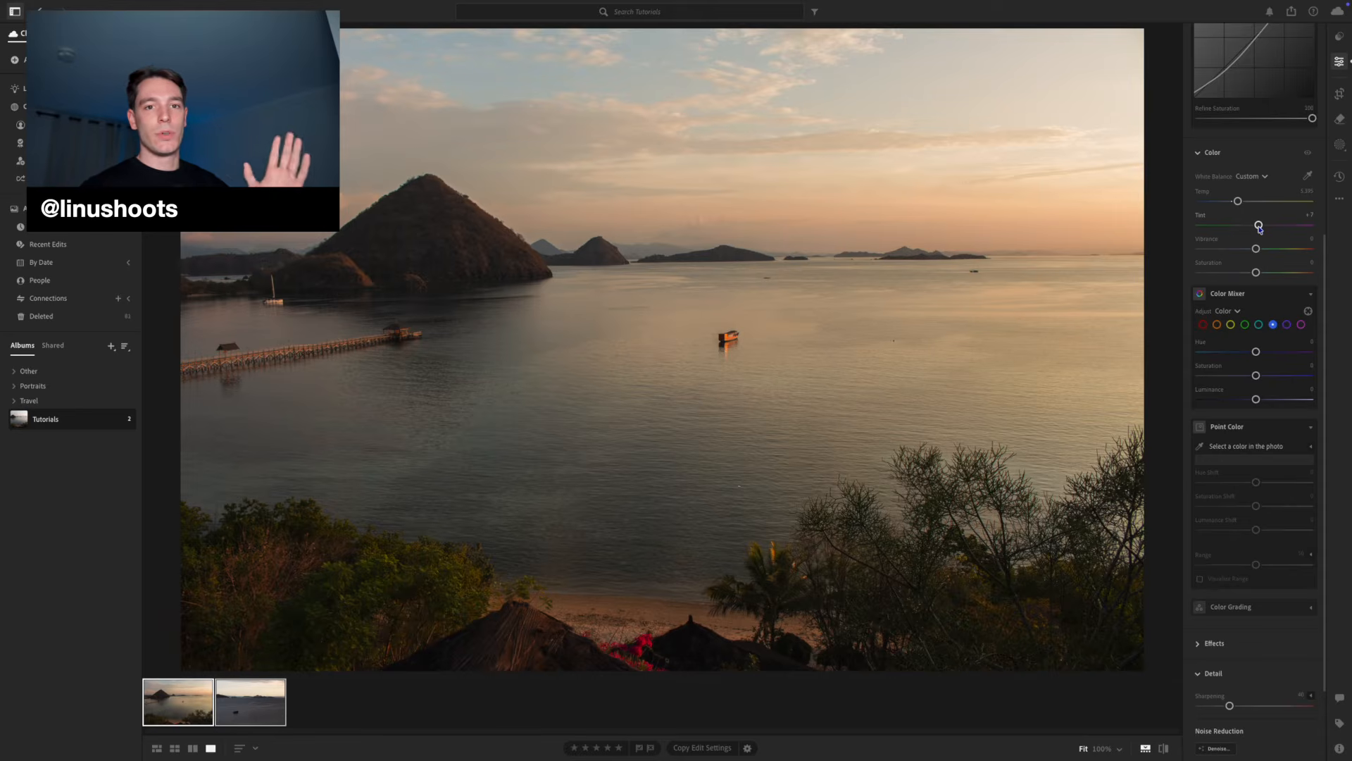
click(1259, 226)
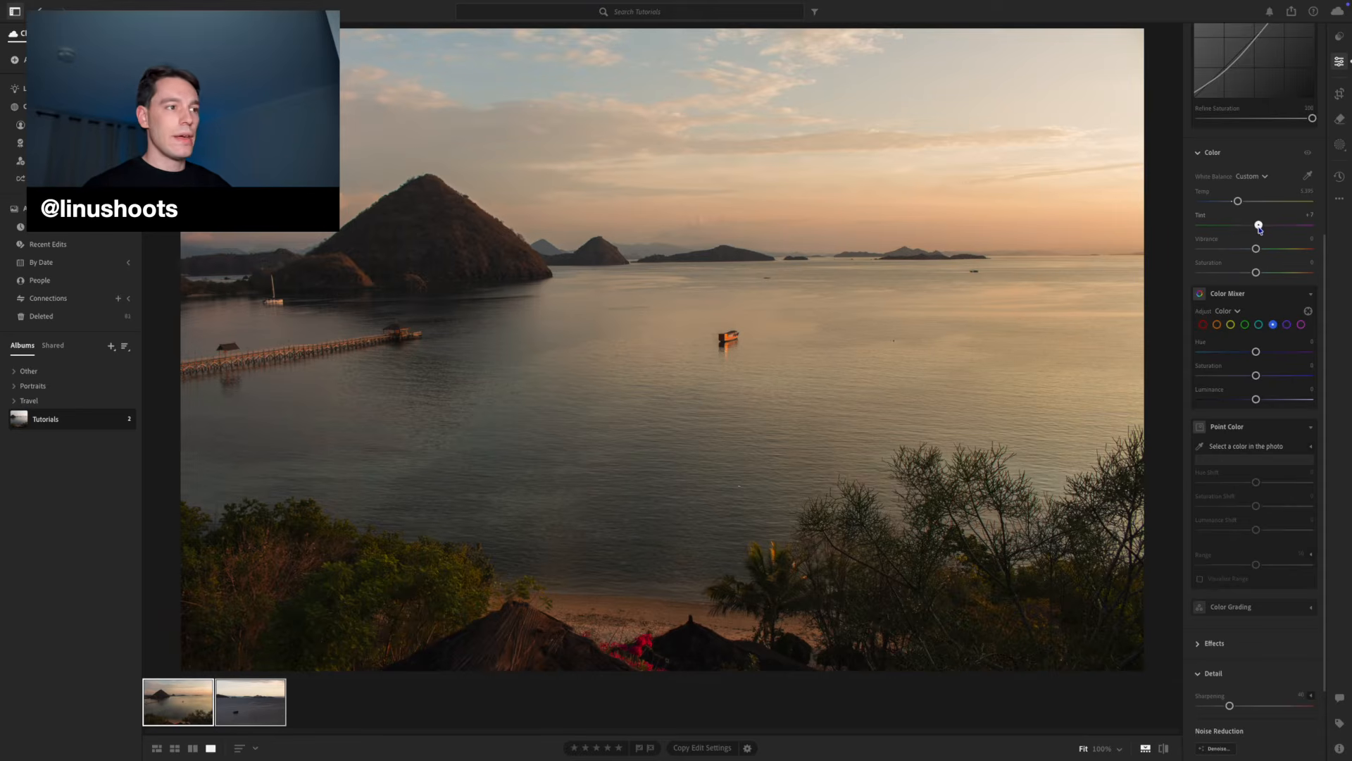
mouse_move(1259, 227)
mouse_down()
mouse_move(1248, 231)
mouse_move(1279, 236)
mouse_move(1260, 237)
mouse_up()
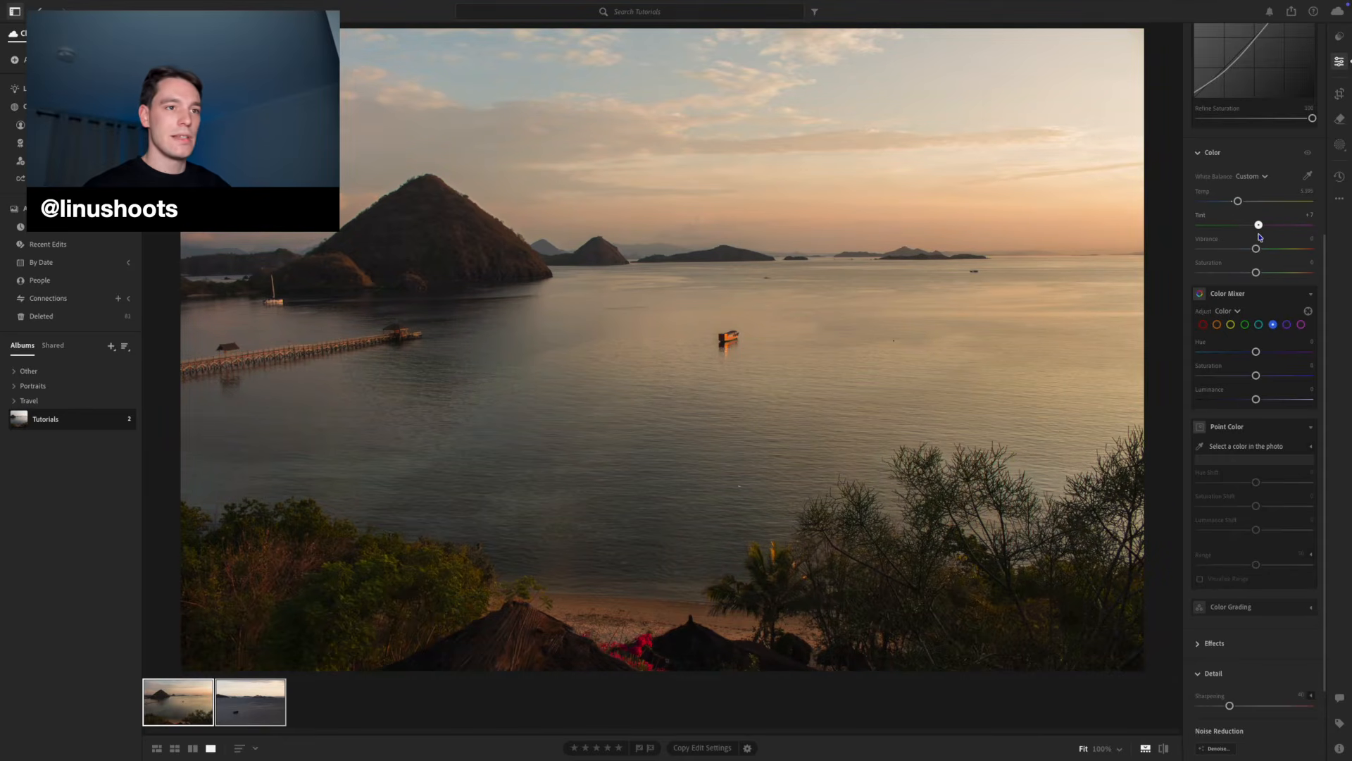
drag(1261, 237, 1261, 237)
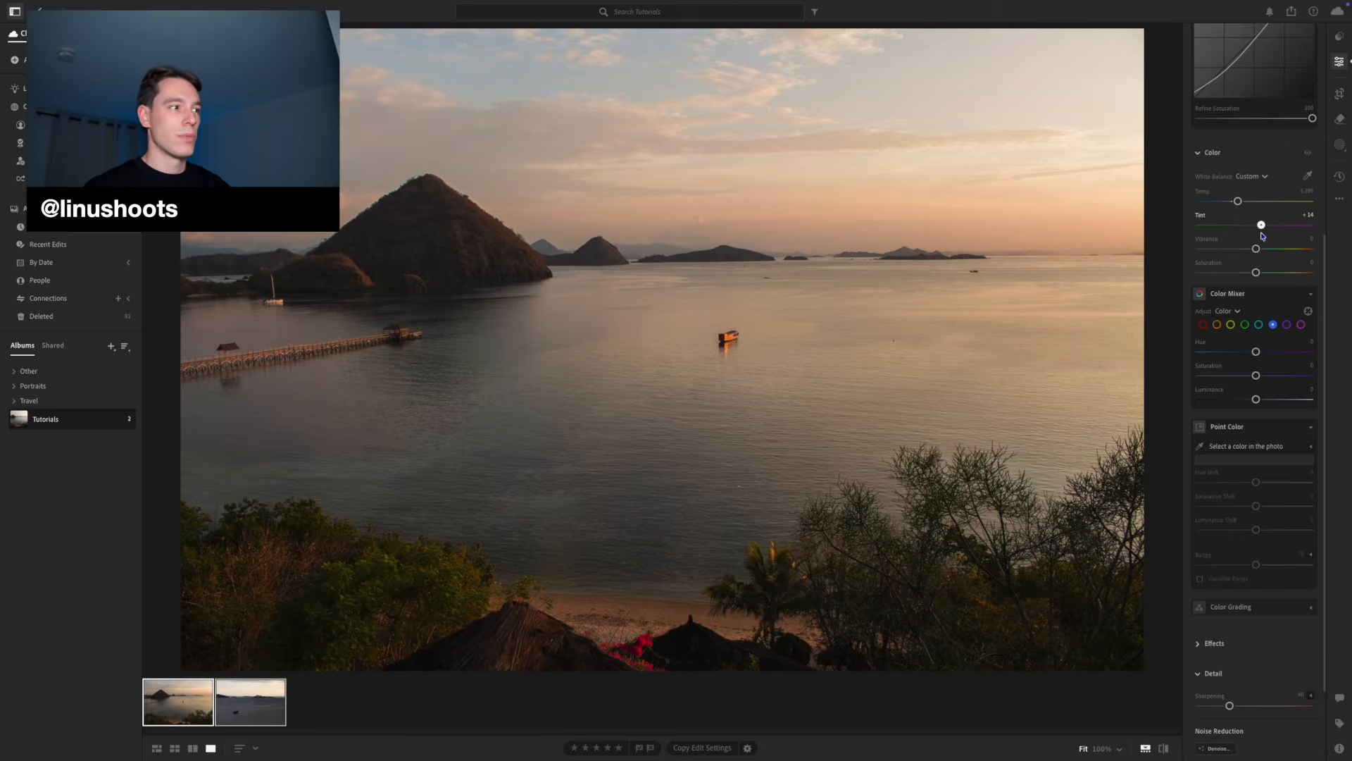
drag(1263, 236, 1262, 236)
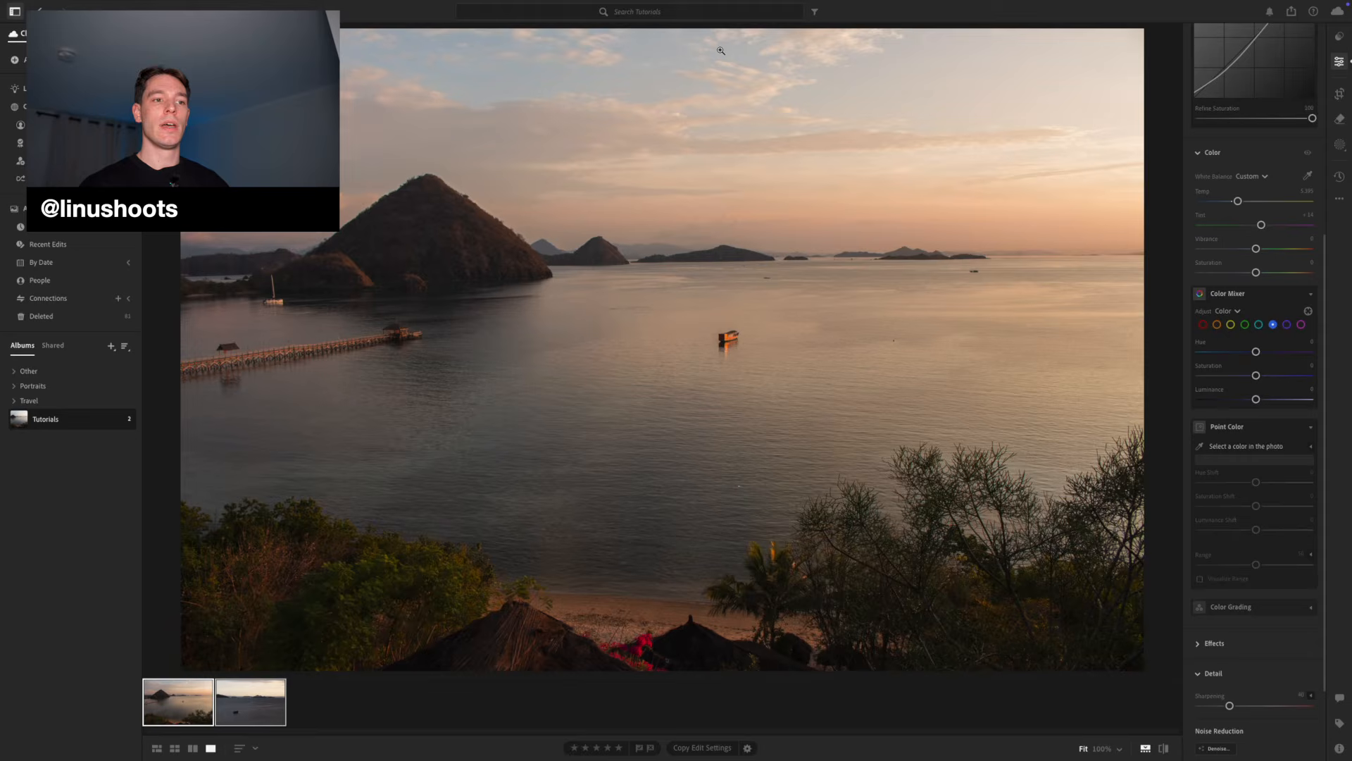
Step: Try Saturation at -100 and reset it, then set Vibrance to about +70 and Saturation to about -16
drag(1256, 274, 1148, 289)
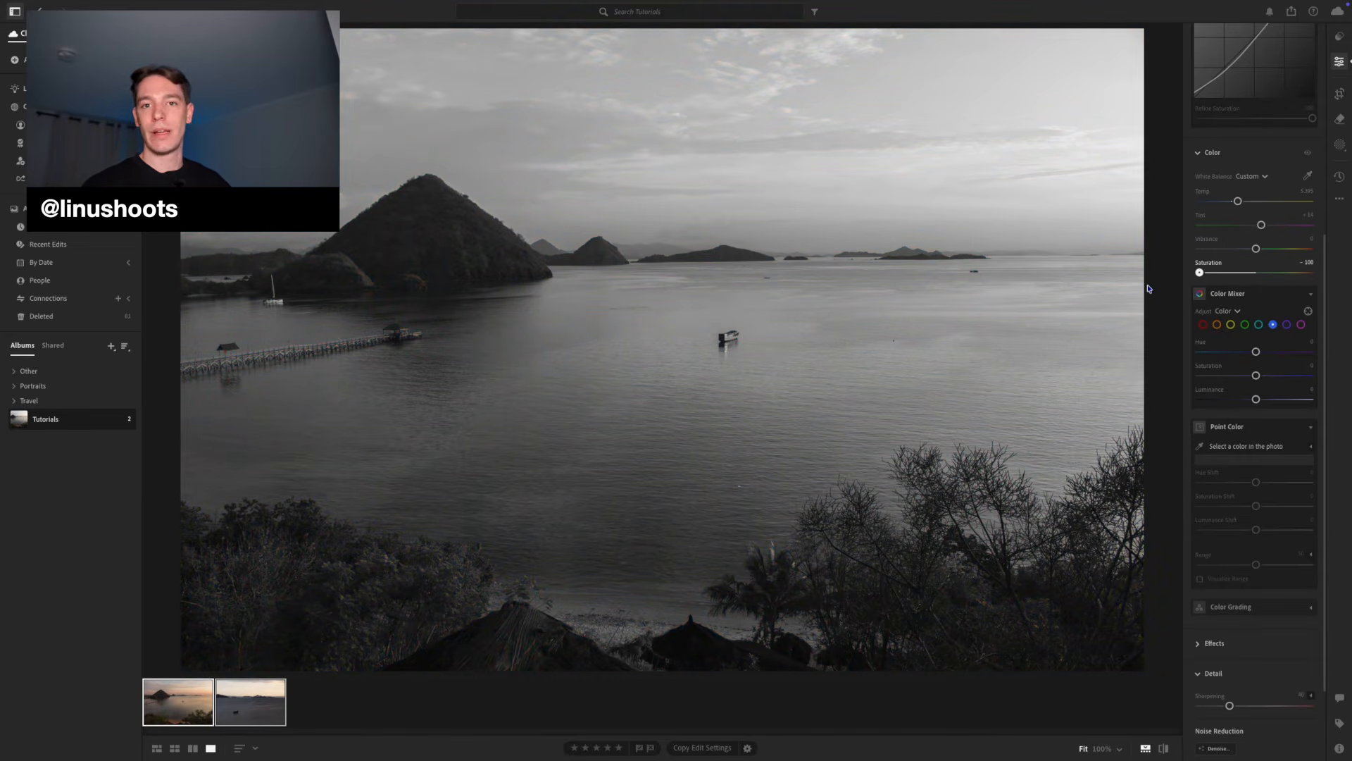
double_click(1209, 262)
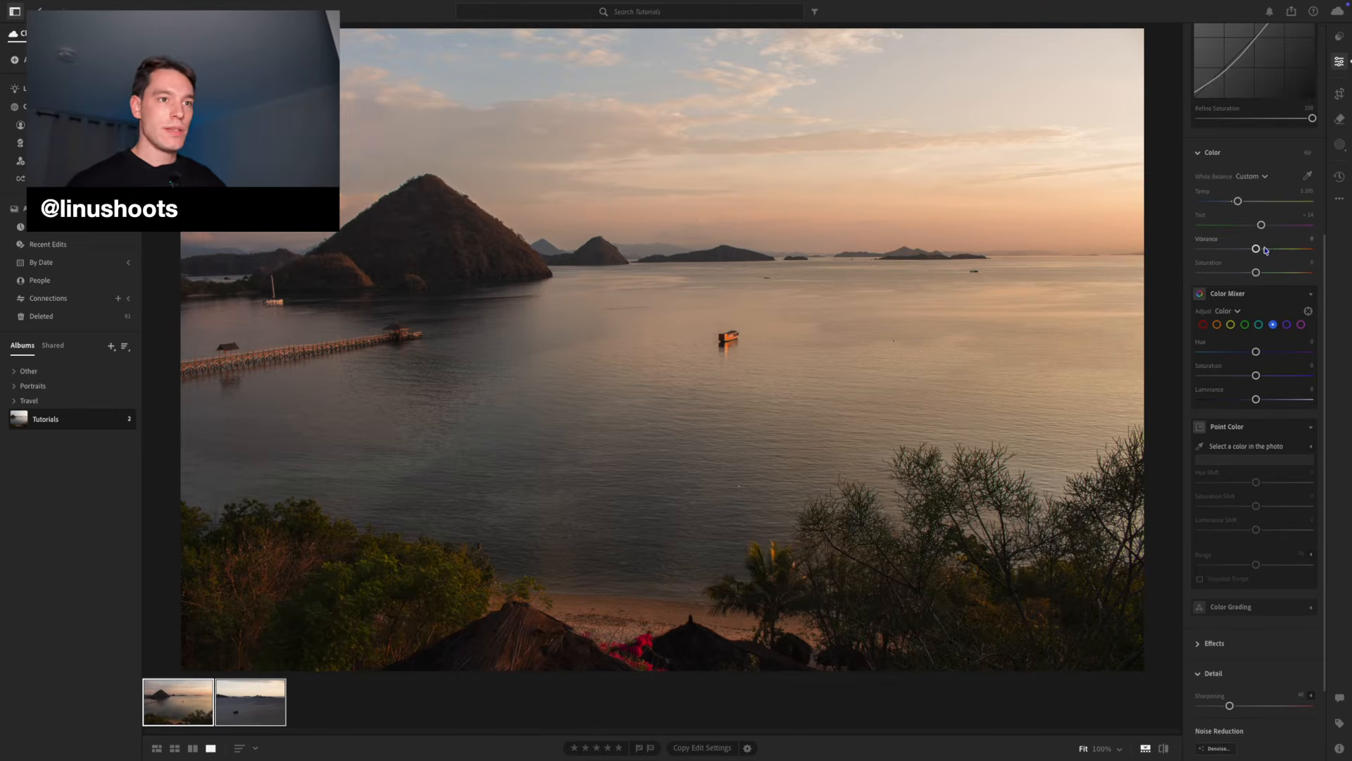
drag(1256, 250, 1282, 261)
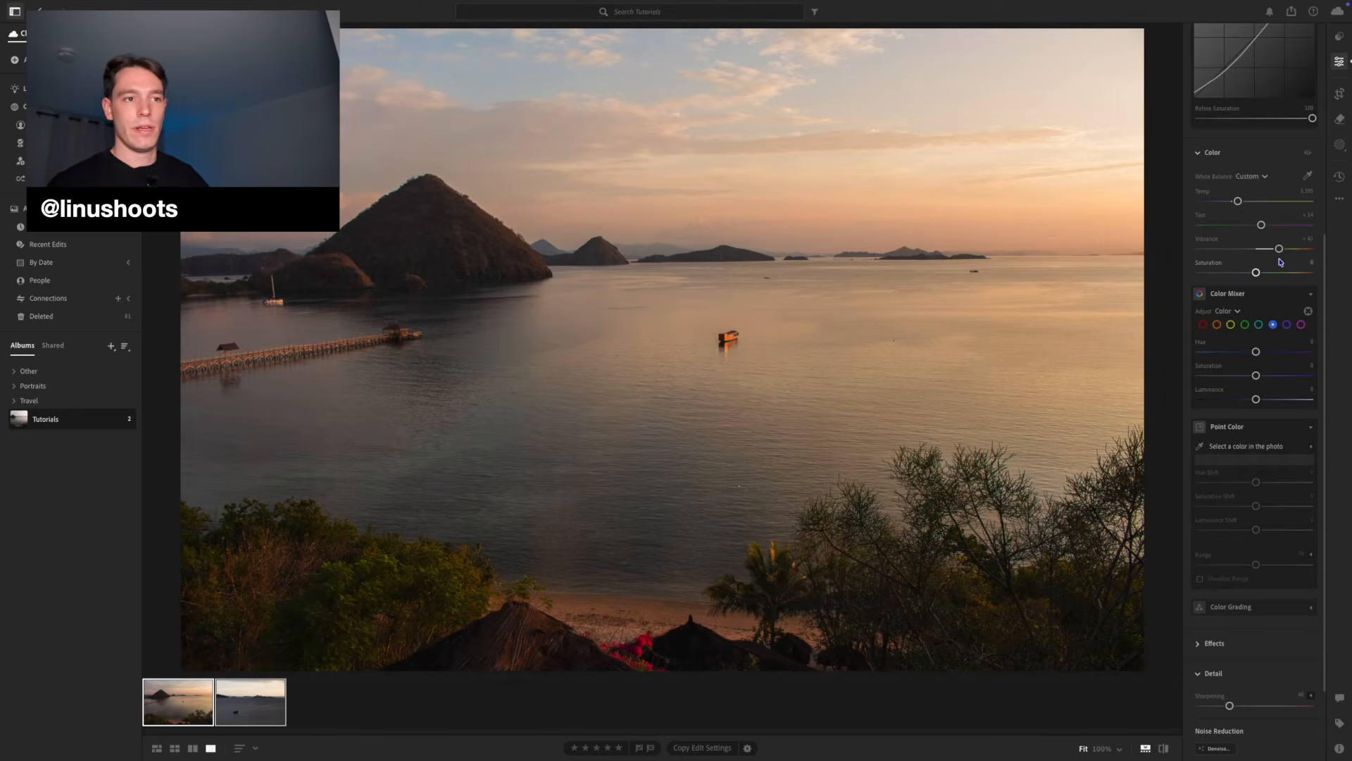
drag(1258, 276, 1248, 279)
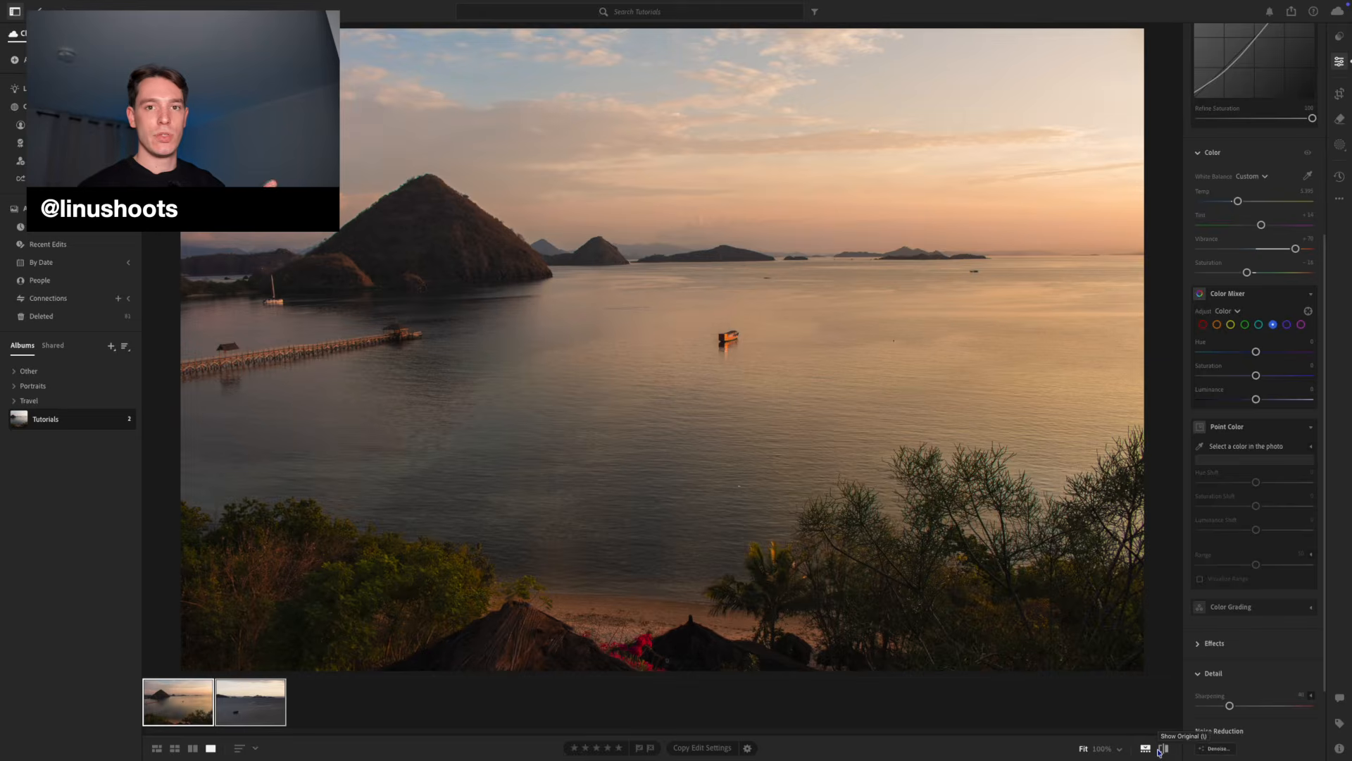
drag(1159, 752, 1158, 751)
Step: Test the red Saturation at +100, set it to about -24 and fine-tune the red Hue in the Color Mixer
scroll(1262, 514, down, 1)
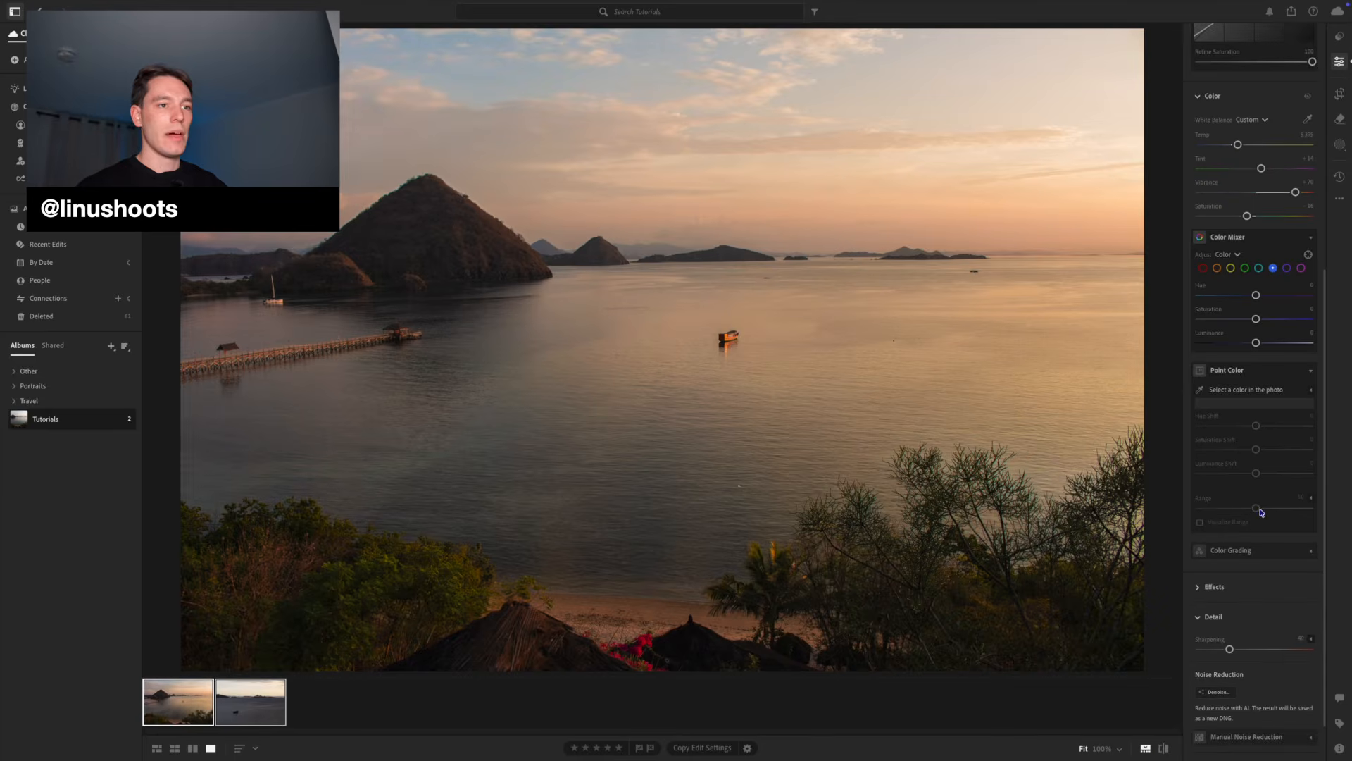
click(1202, 268)
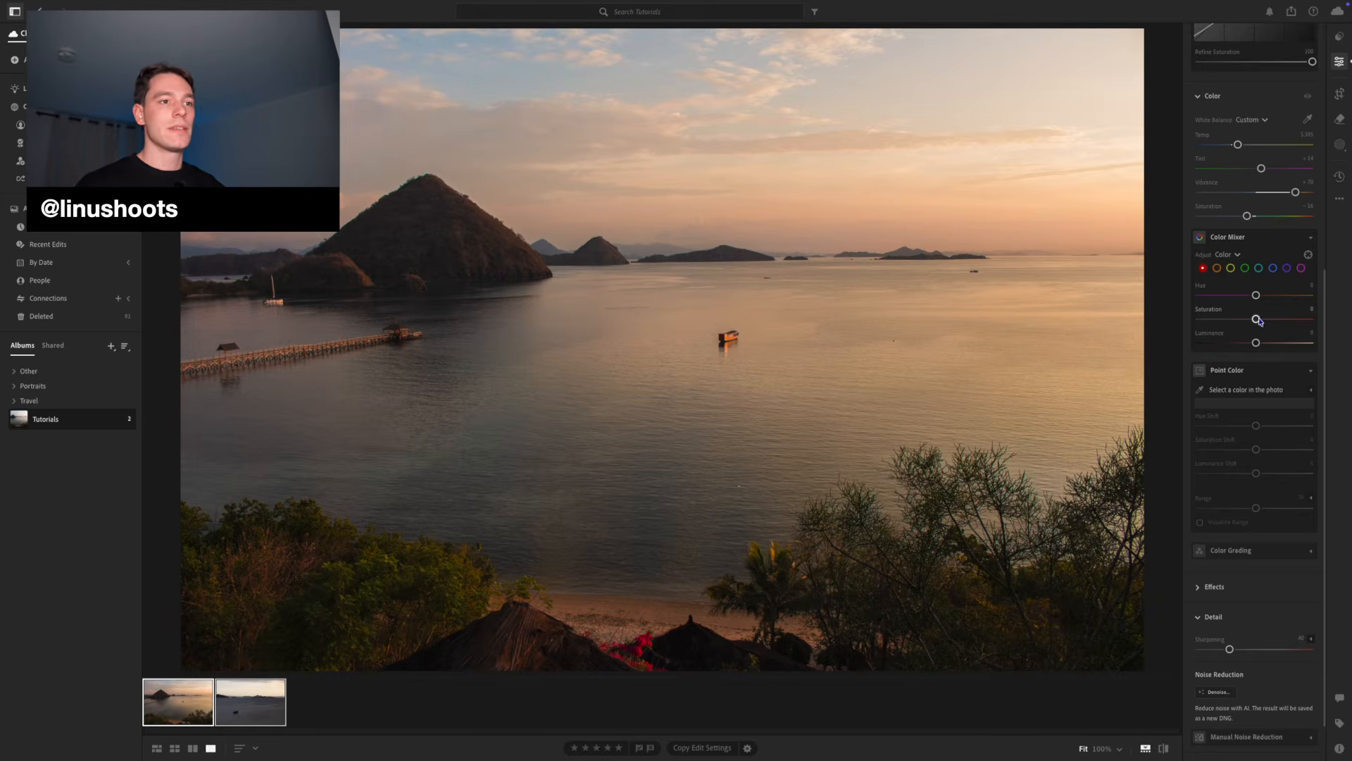
drag(1258, 321, 1350, 340)
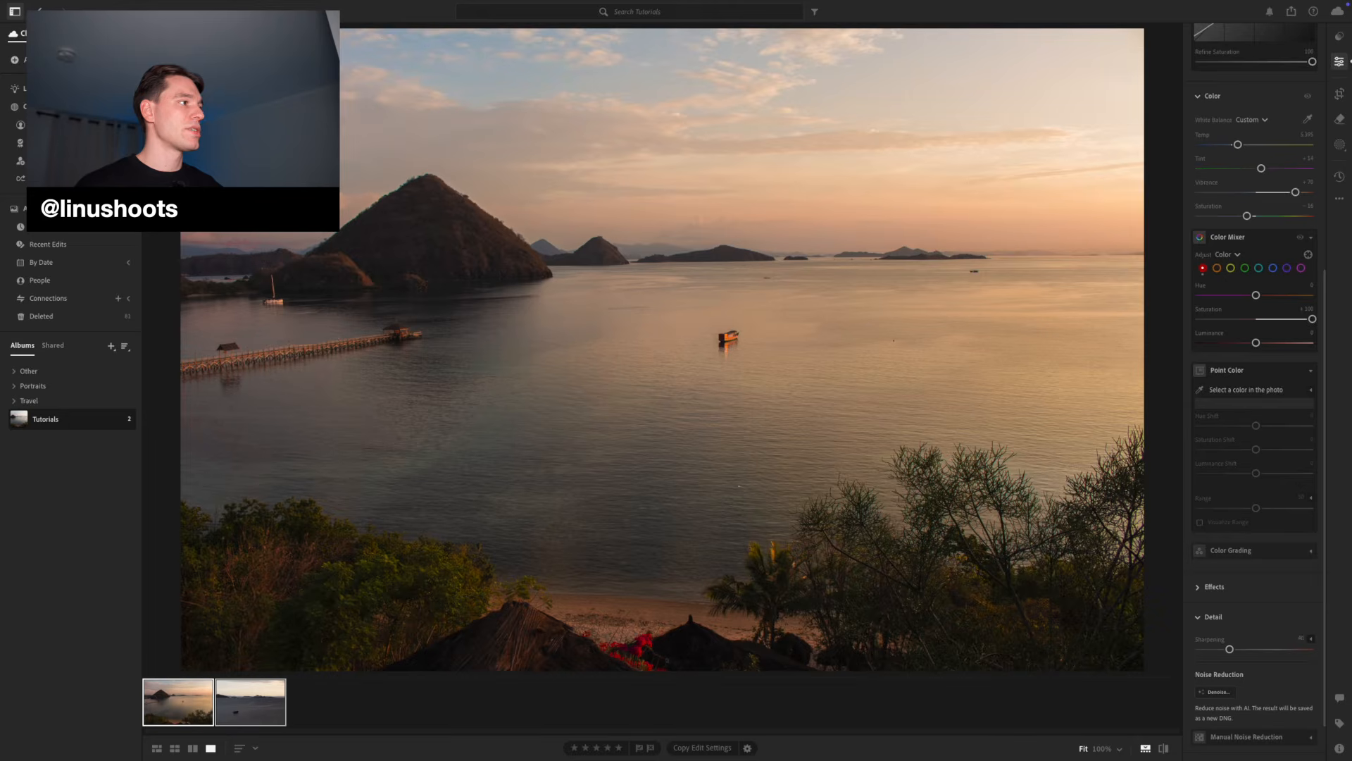
drag(1312, 318, 1246, 341)
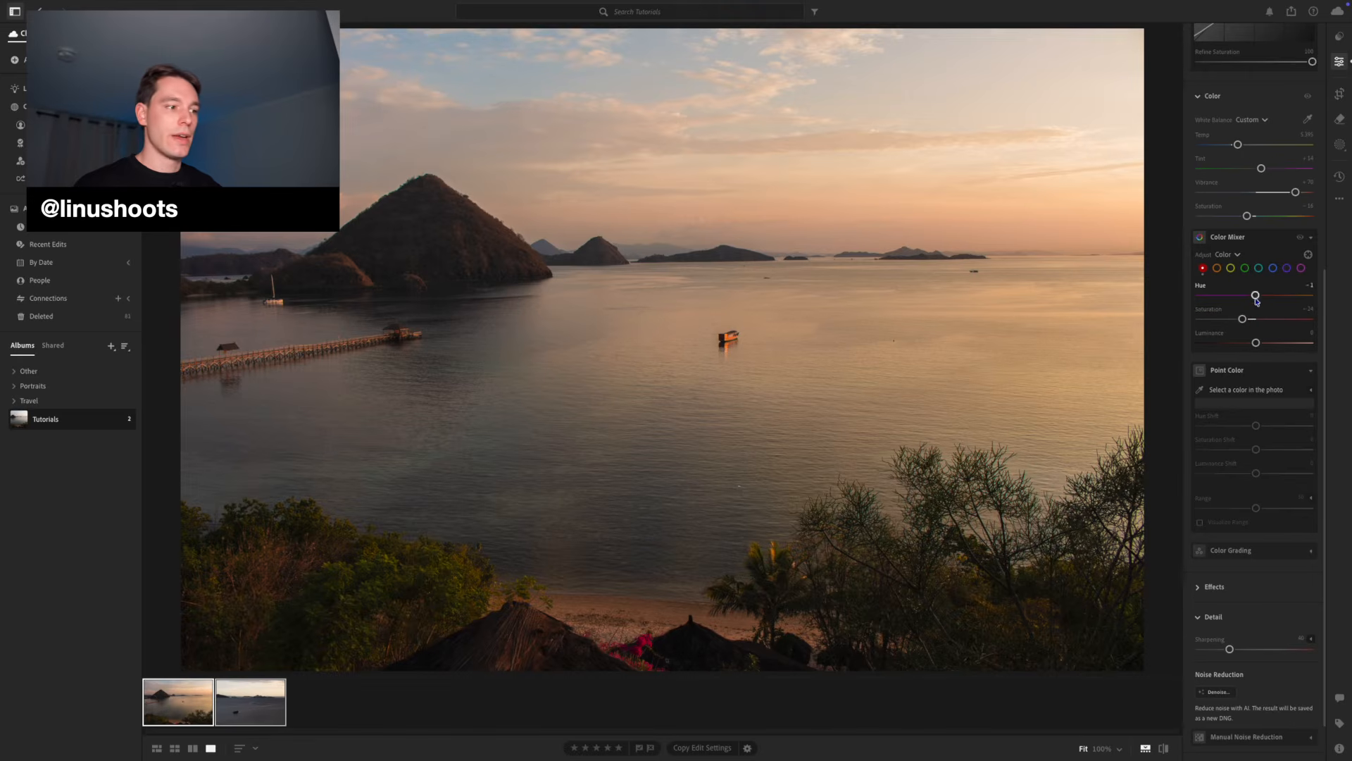
drag(1256, 296, 1287, 343)
Step: Test orange Saturation at -100 and +100, and set orange Hue to about -11, Saturation to about +14 and Luminance to about -20
click(1217, 268)
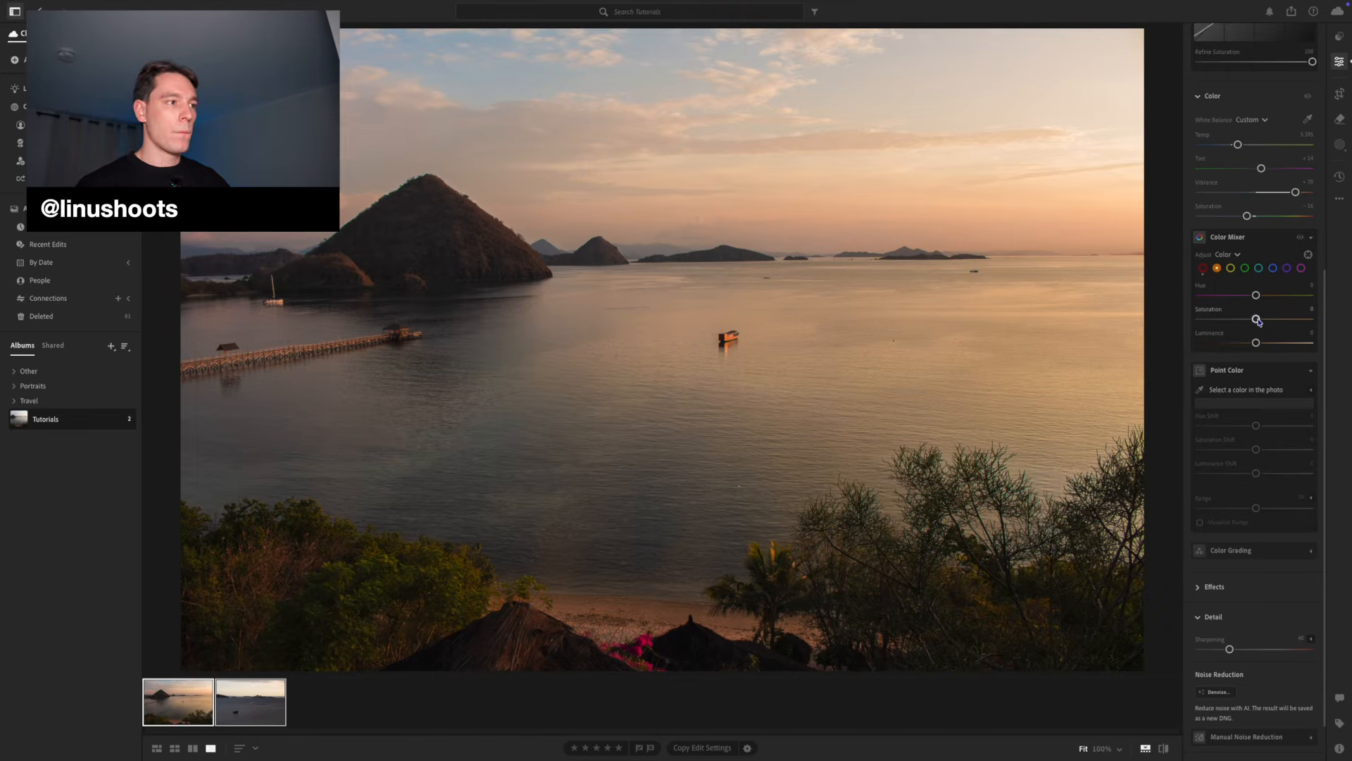
drag(1256, 320, 1199, 319)
key(backslash)
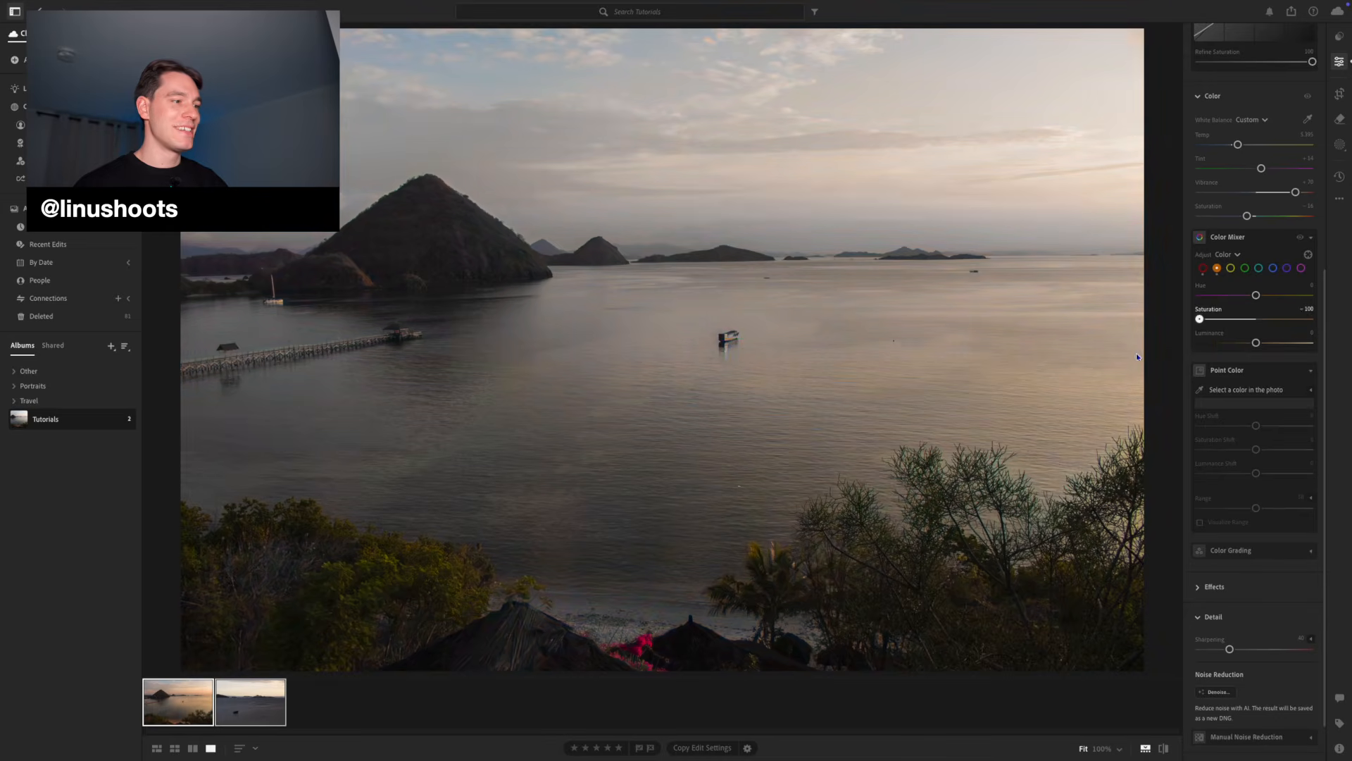
key(backslash)
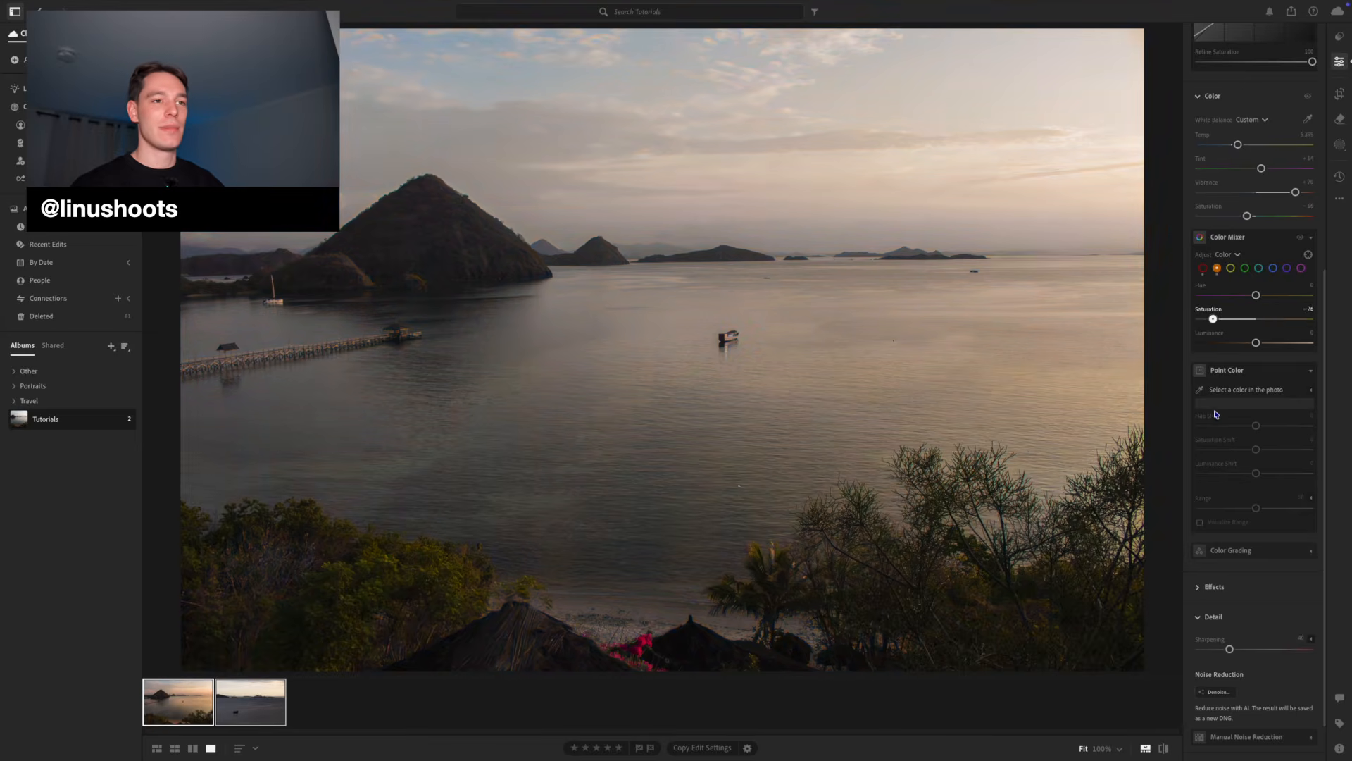
drag(1215, 414, 1350, 403)
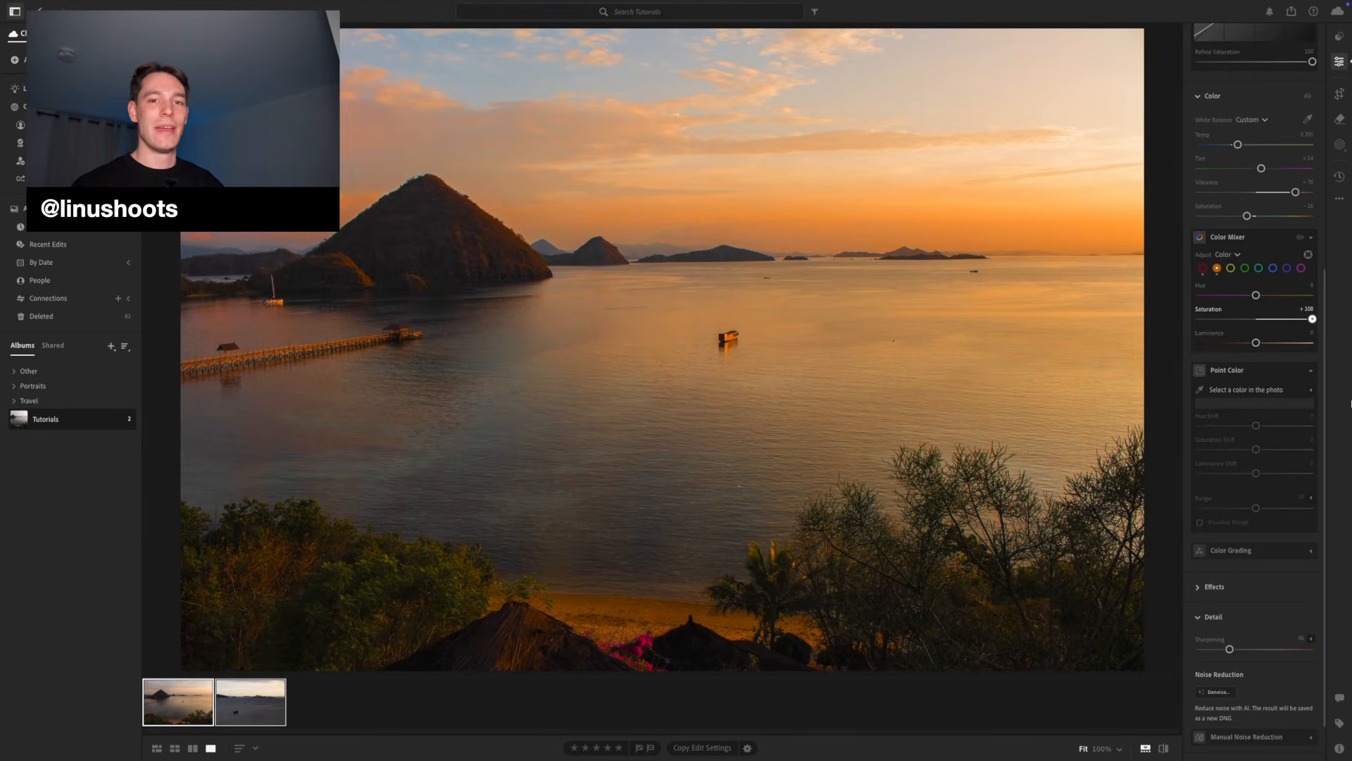
drag(1344, 405, 1259, 414)
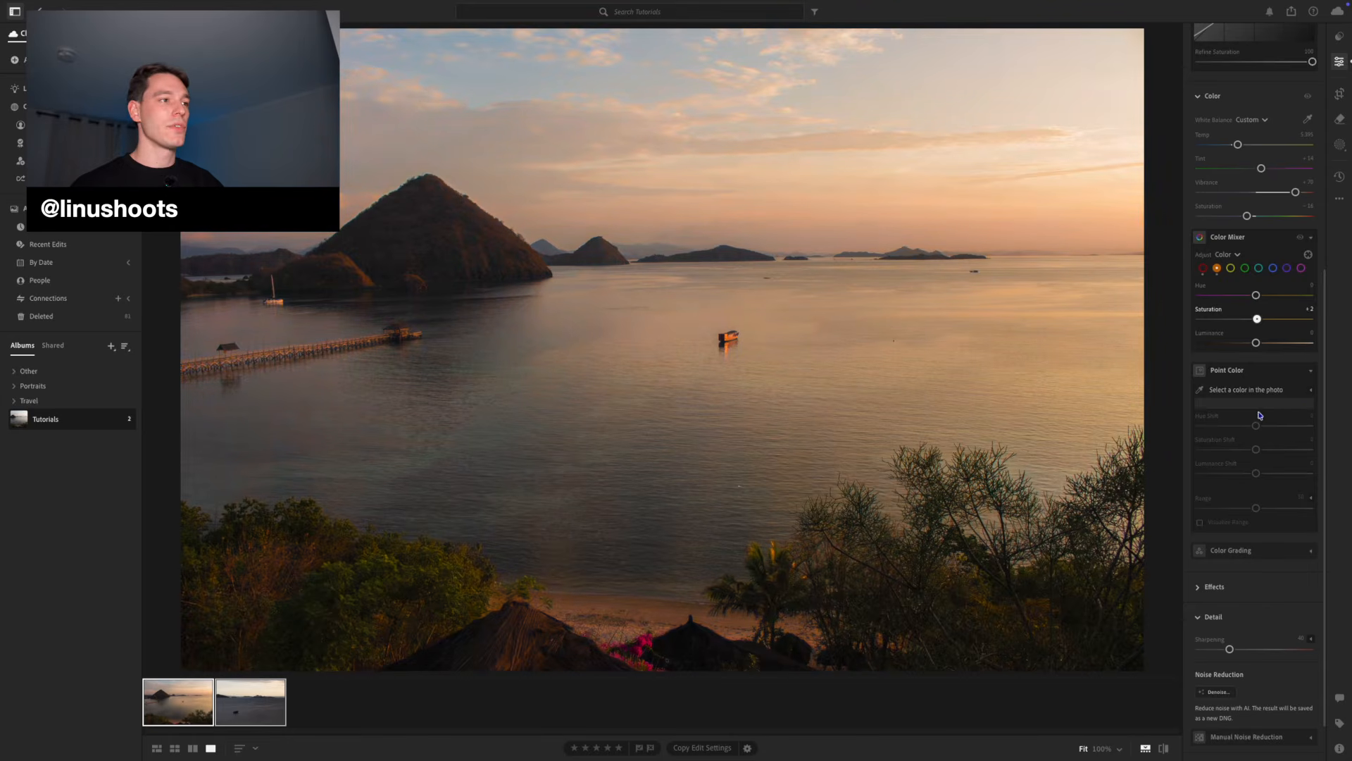
drag(1256, 295, 1245, 340)
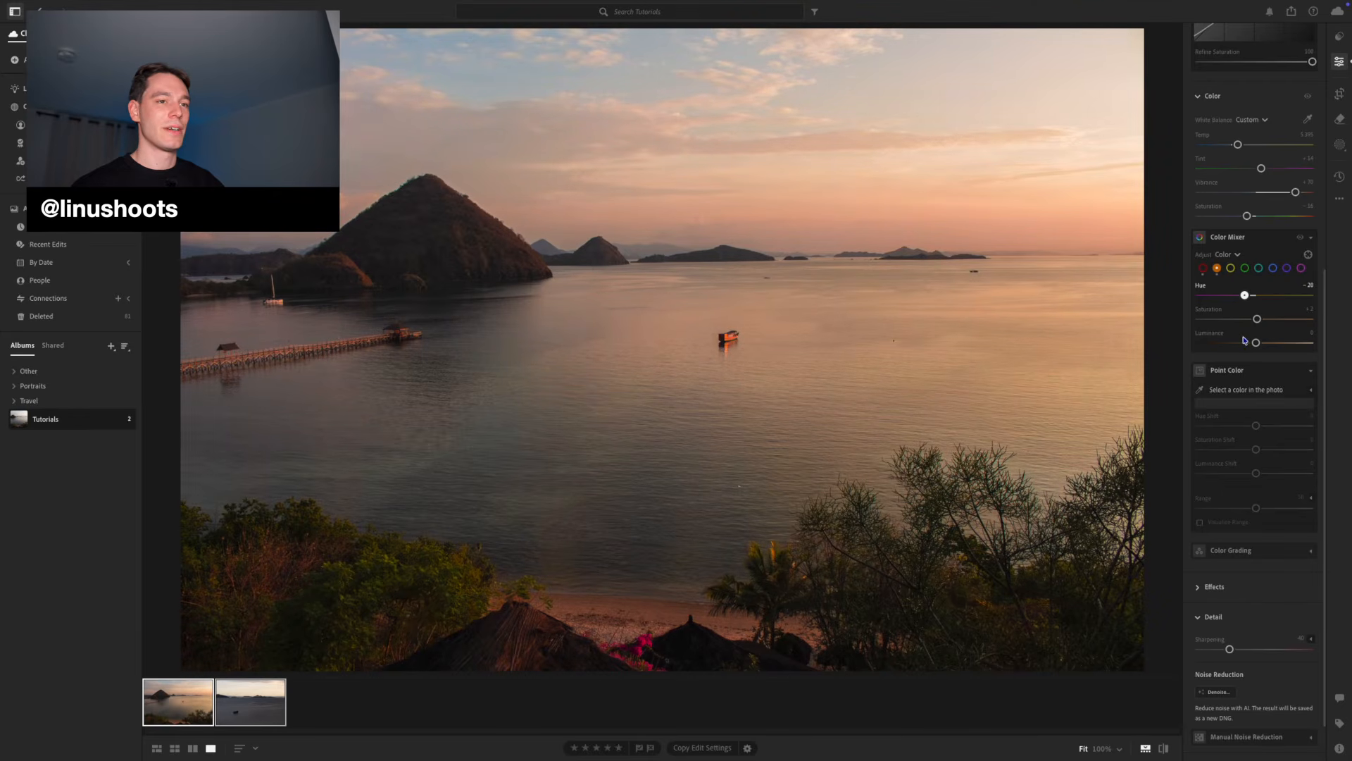
drag(1244, 340, 1243, 368)
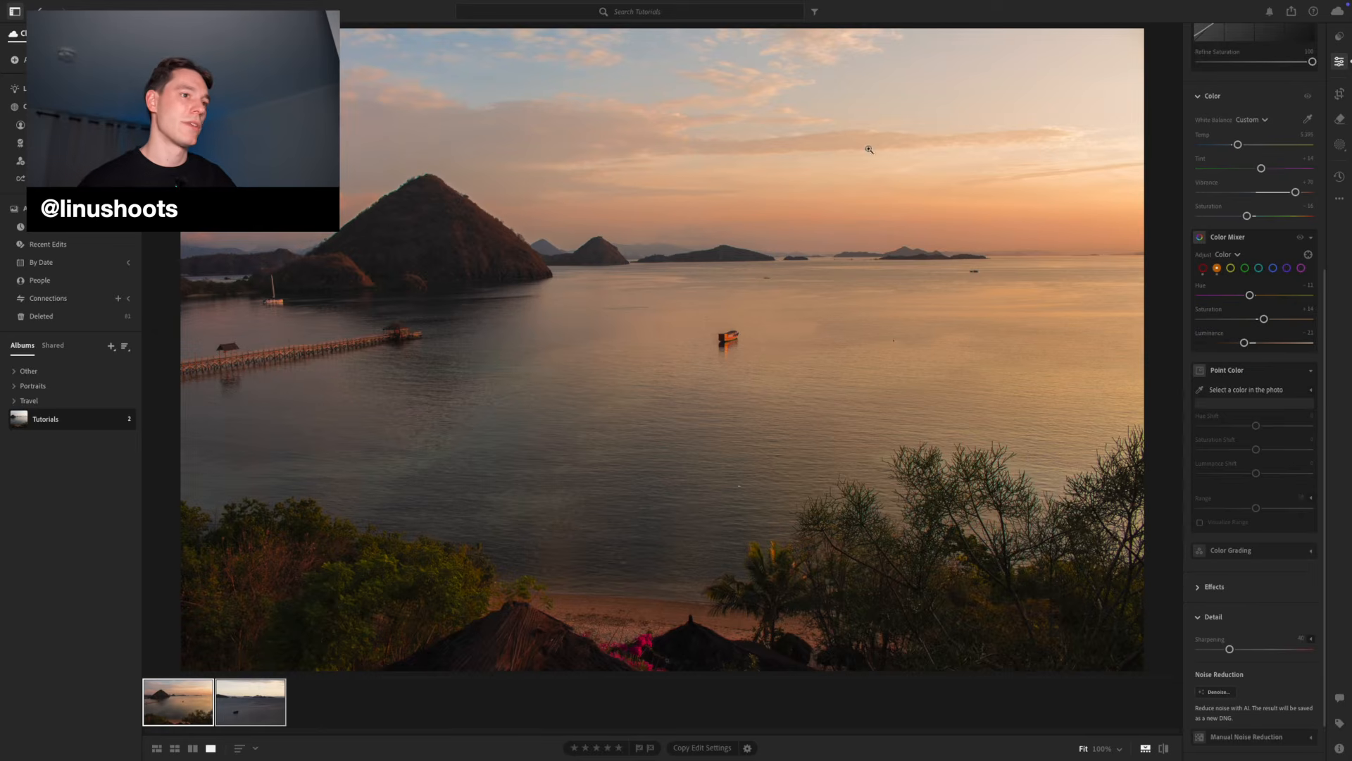
Step: Try raising and strongly lowering the yellow Saturation, and settle on yellow Hue and Saturation of about -16 each
click(1231, 268)
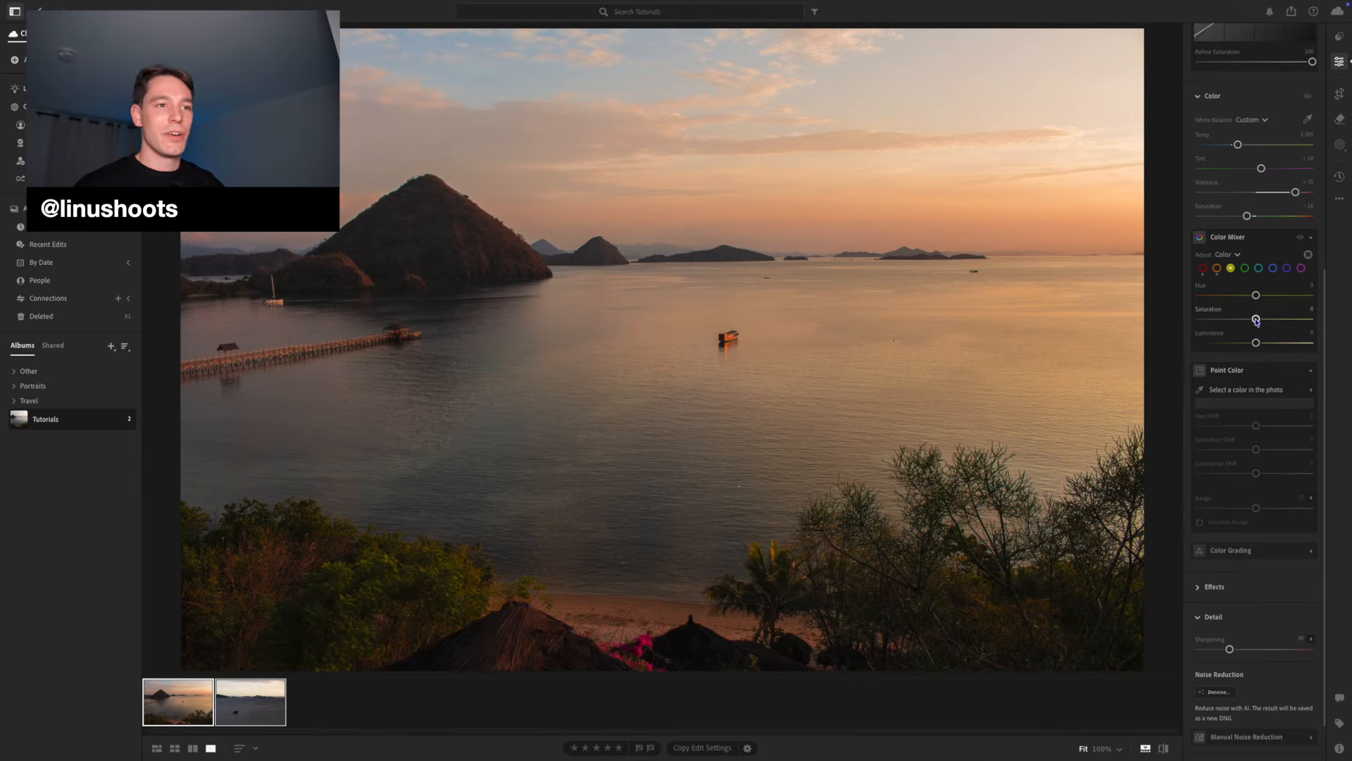
drag(1256, 321, 1282, 319)
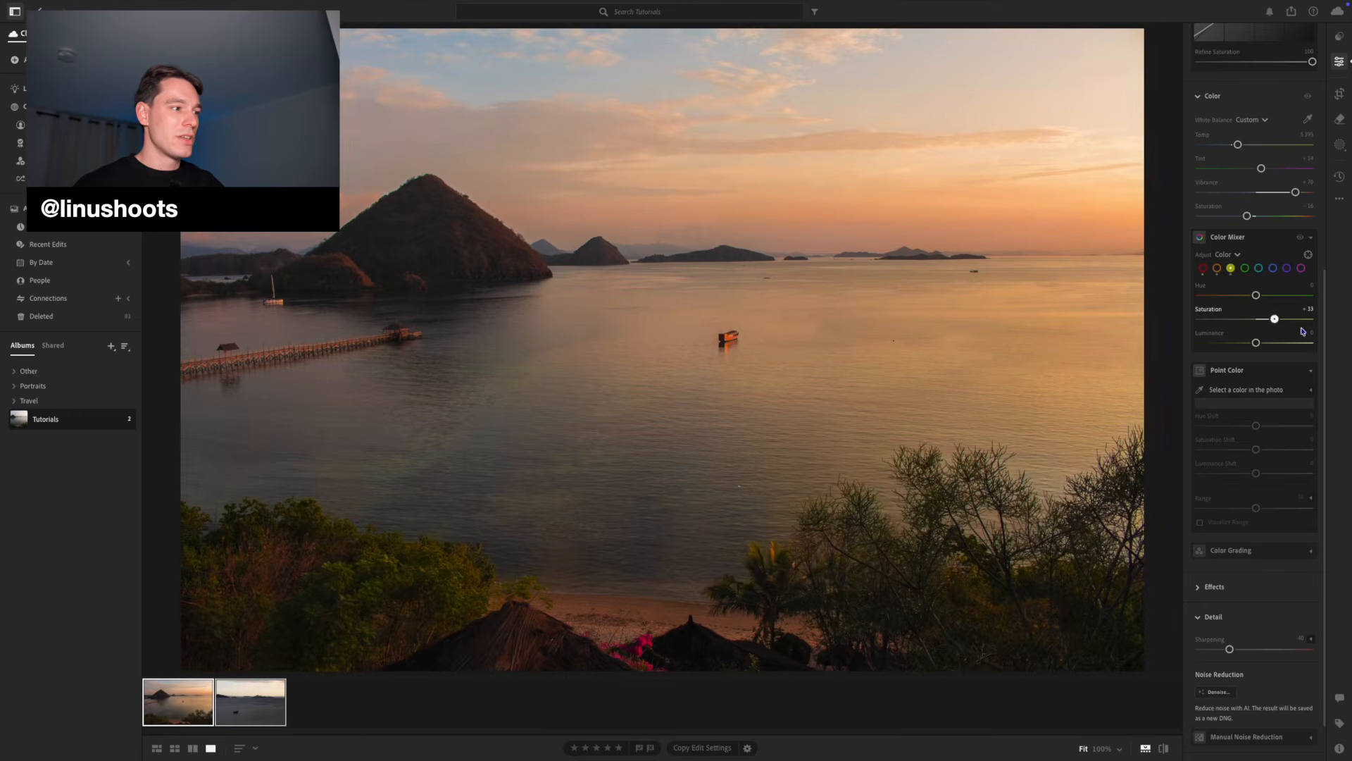
drag(1288, 371, 1254, 381)
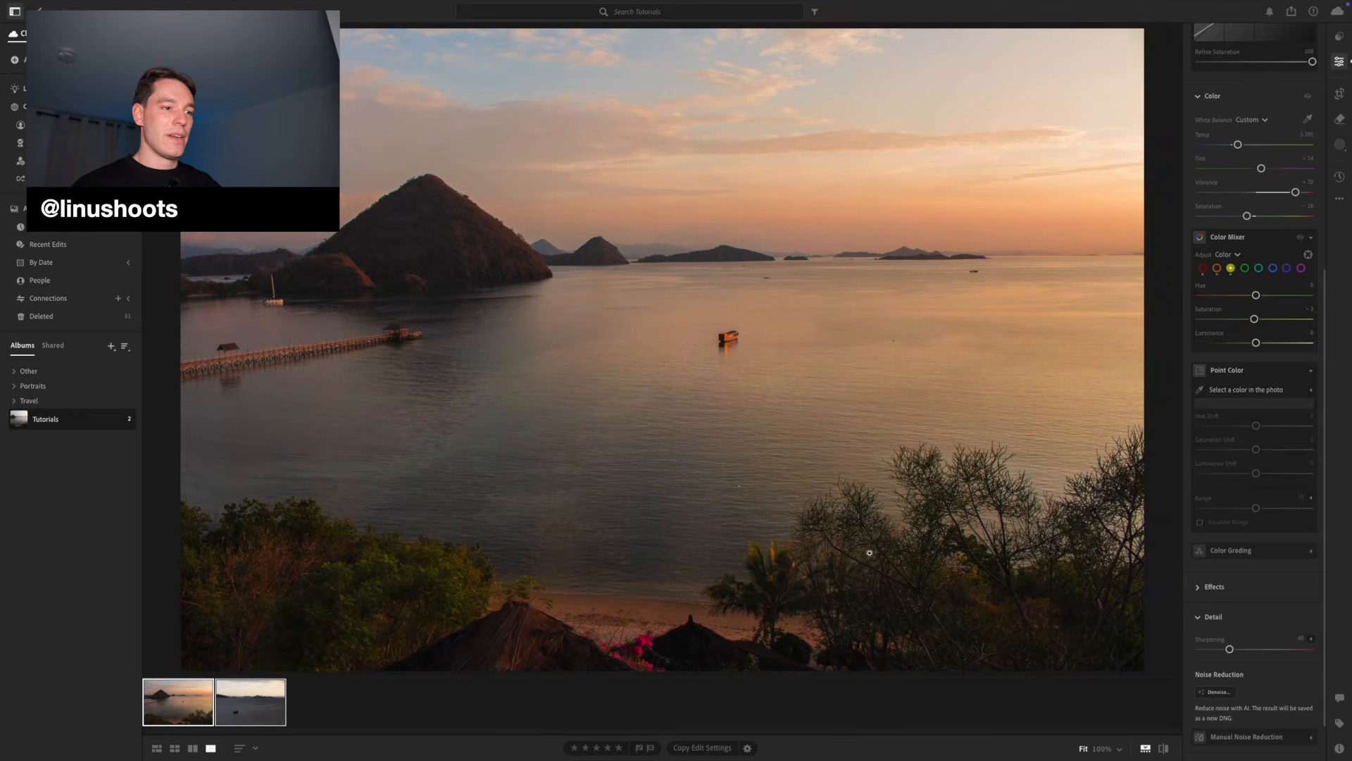
drag(1254, 319, 1172, 353)
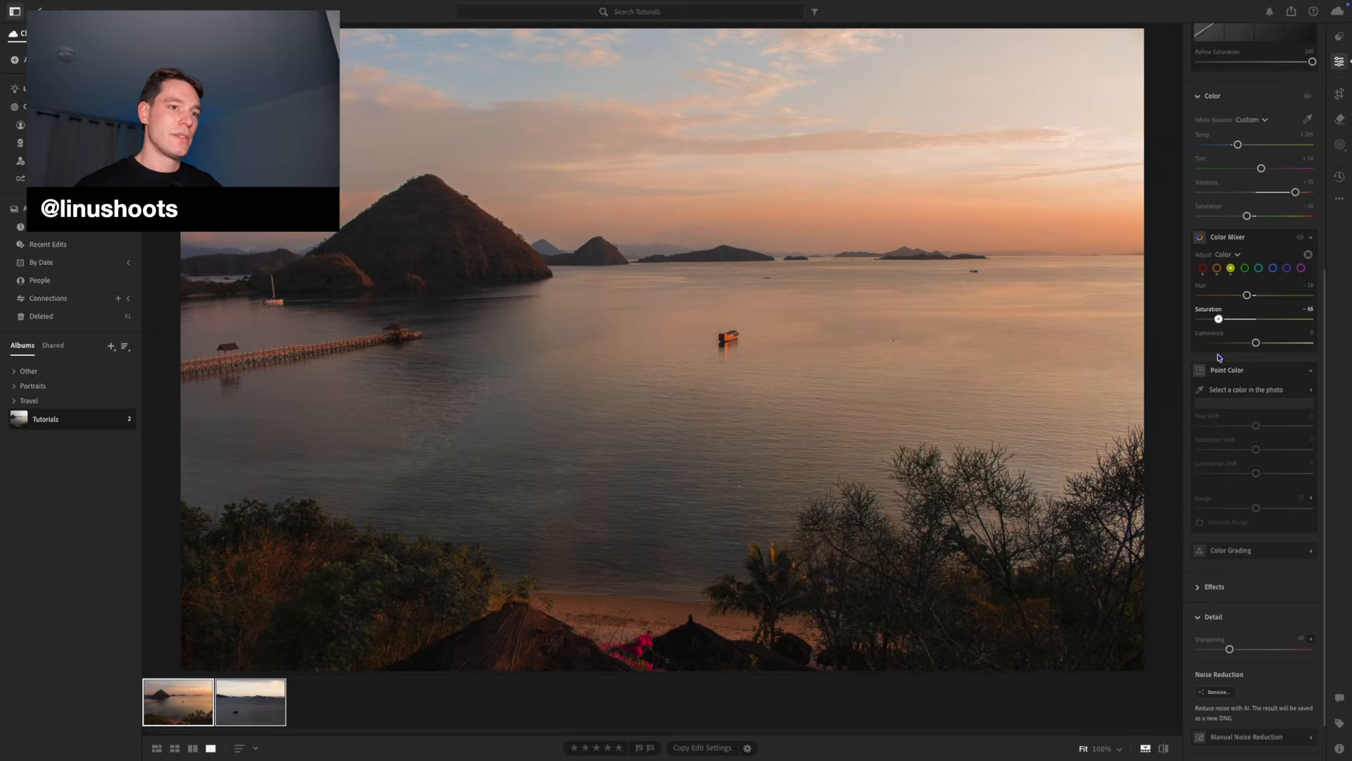
click(1246, 319)
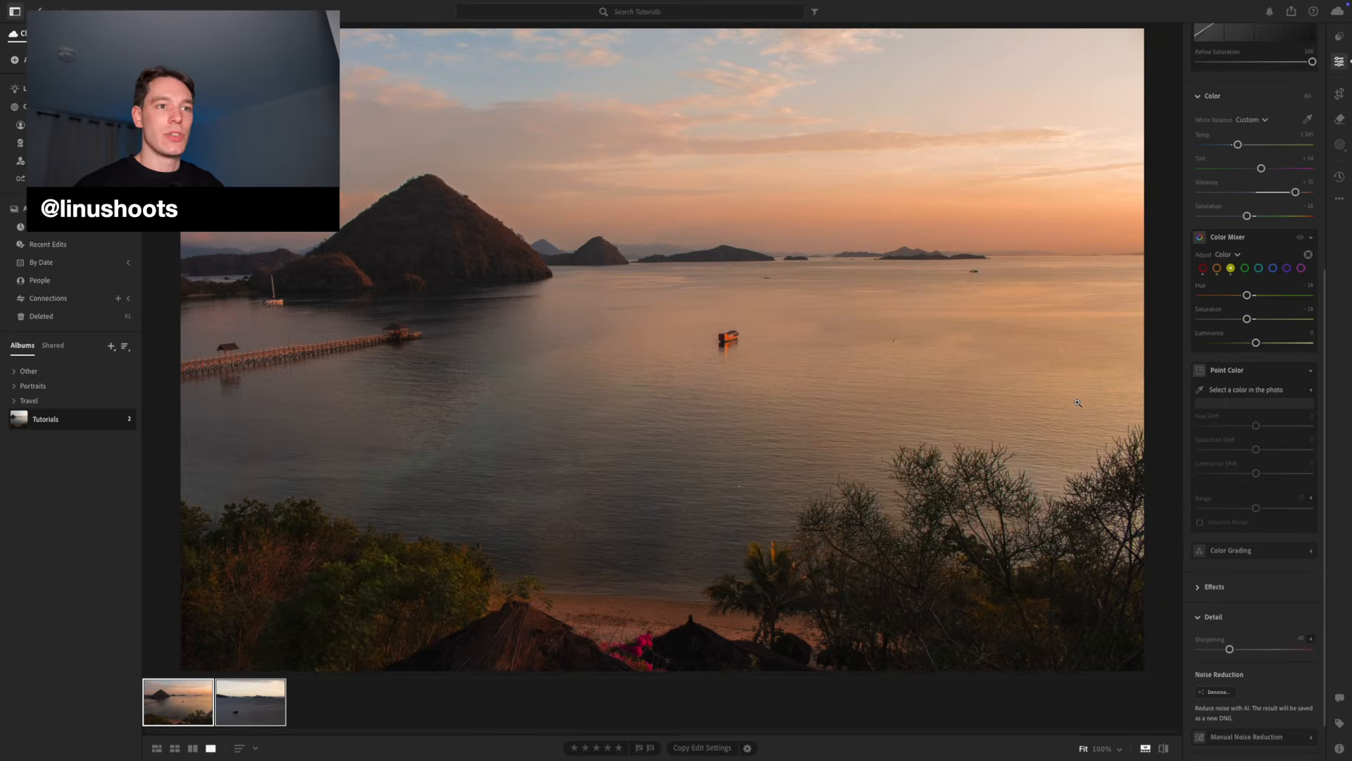
Step: Test the green Saturation at its extremes, set it to about -29 and fine-tune the green Hue
click(1245, 267)
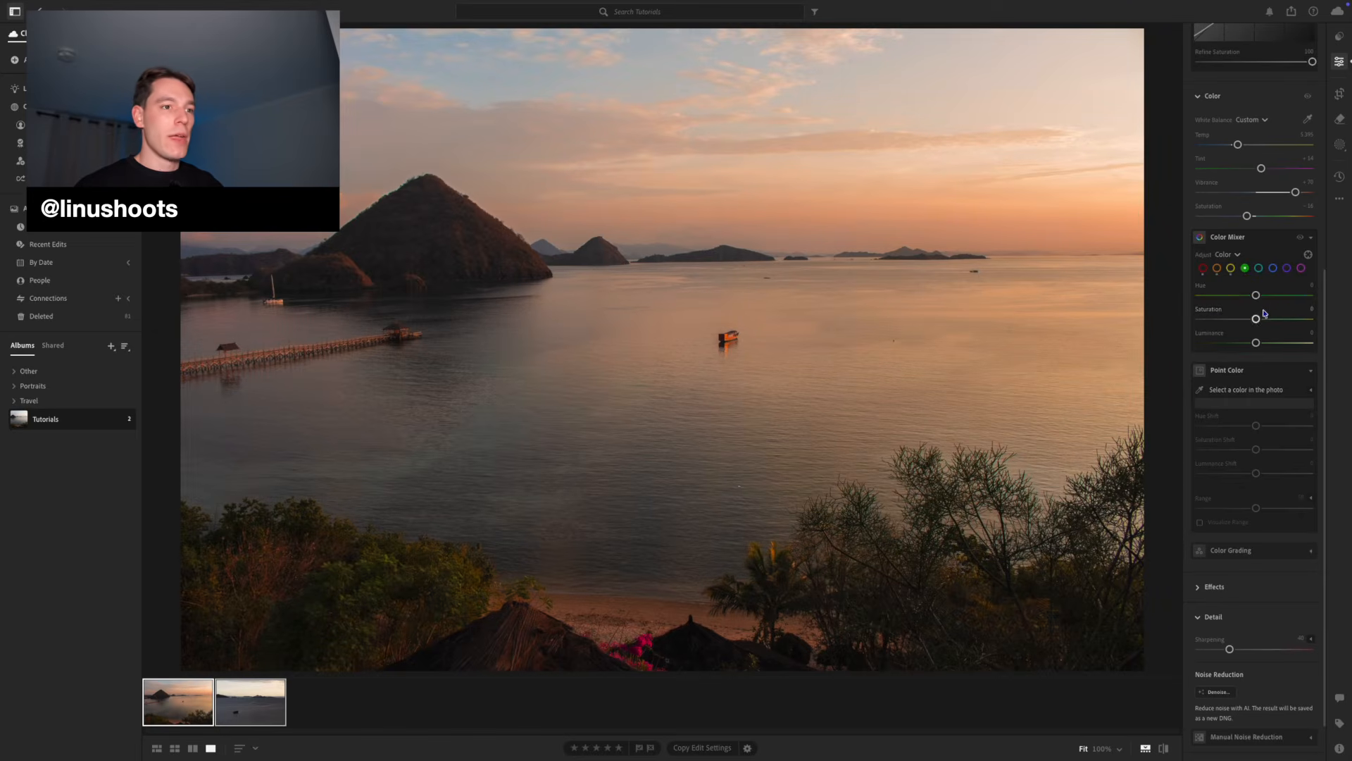
drag(1257, 319, 1087, 365)
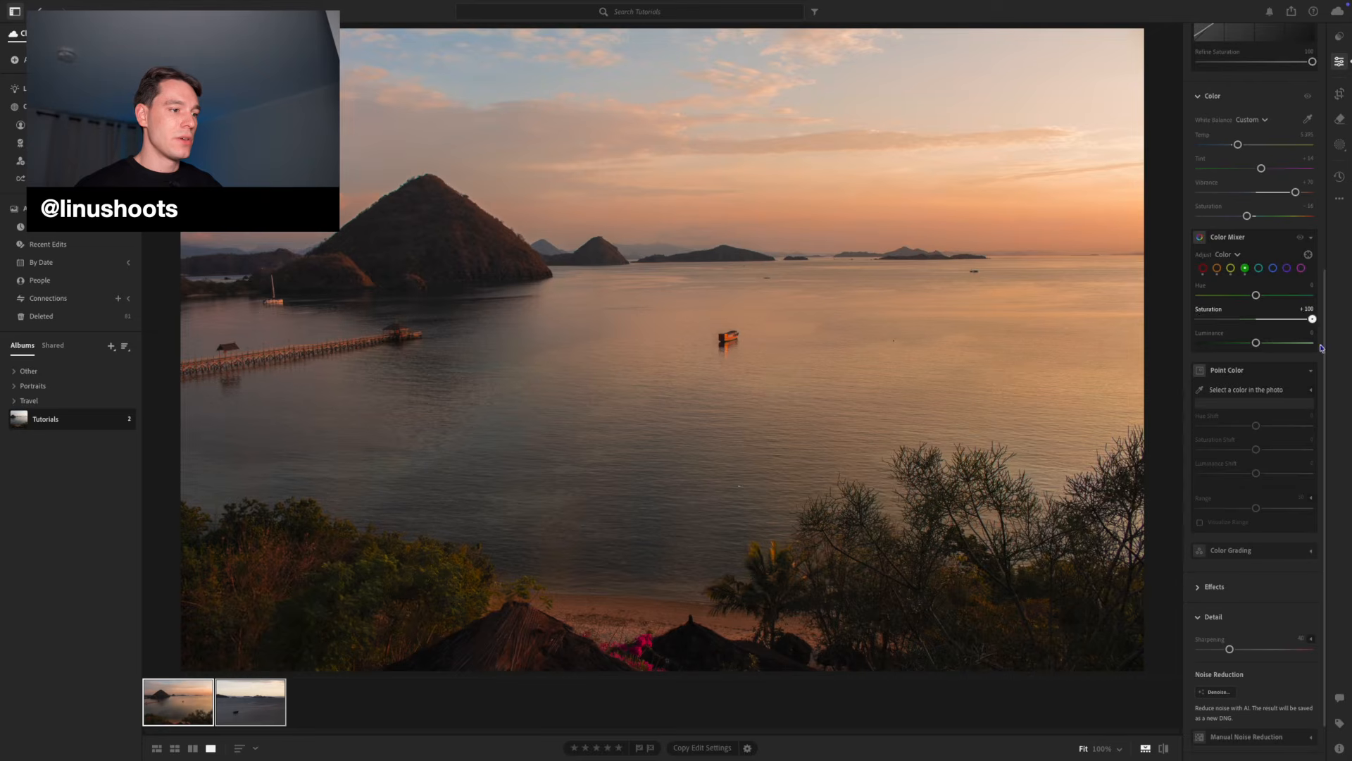
drag(1152, 378, 1243, 386)
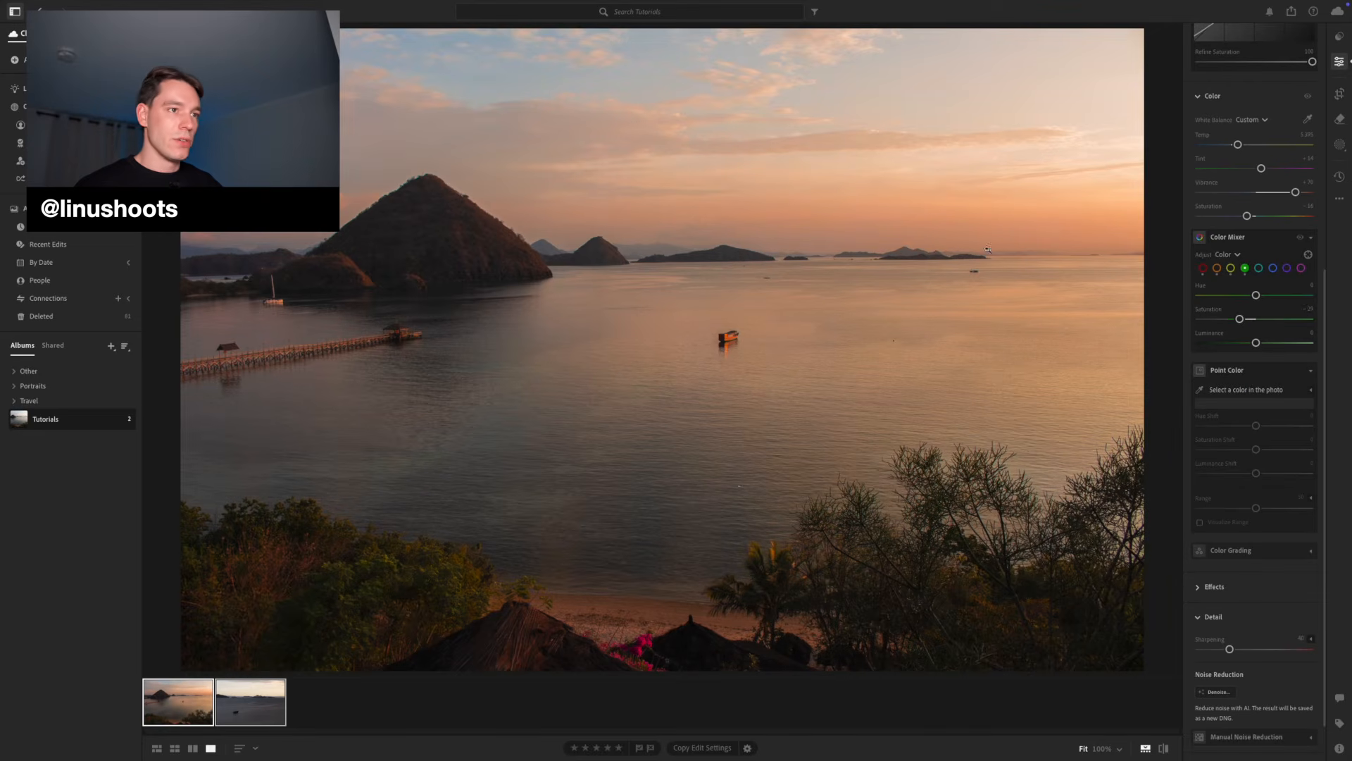
drag(1255, 296, 1253, 350)
Step: Set aqua Saturation to -8, and blue Hue to about +10, Saturation to about -24 and Luminance to about -13
click(1259, 268)
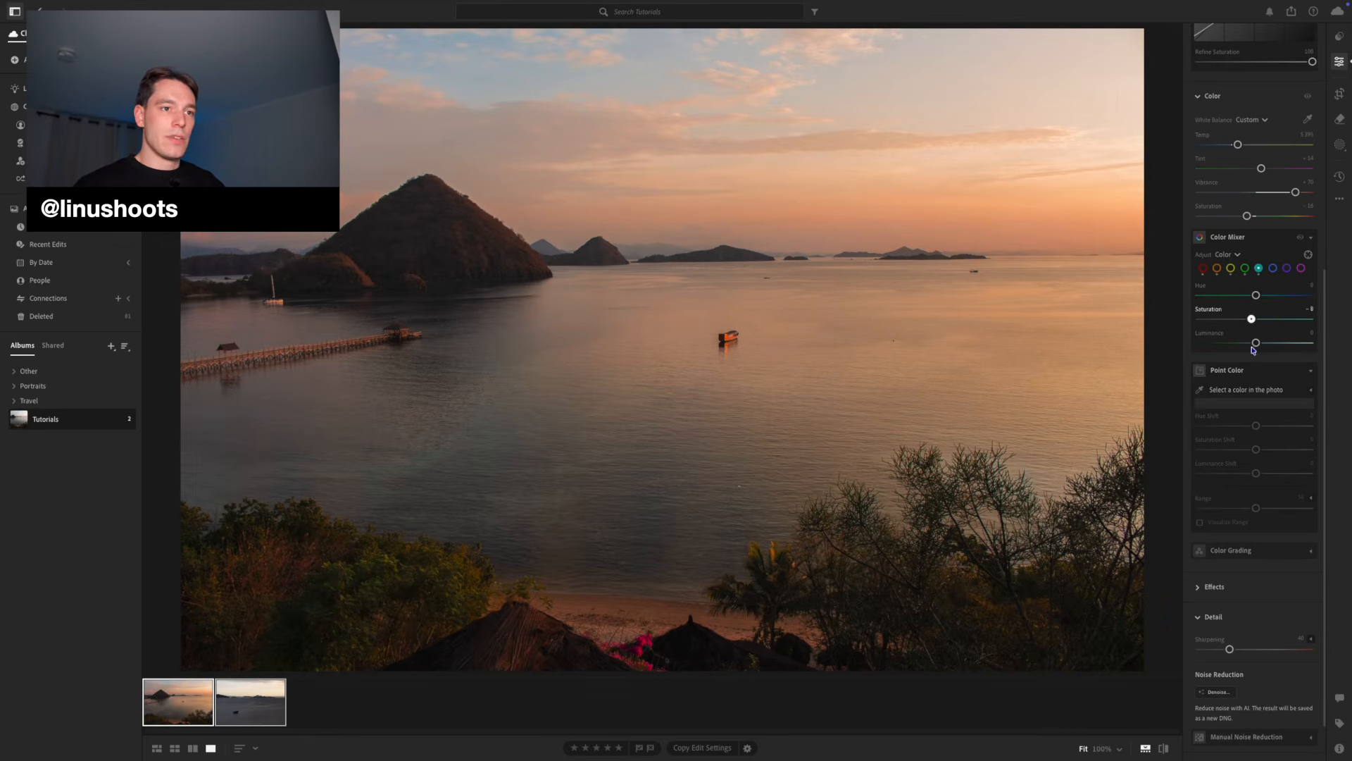
click(1273, 268)
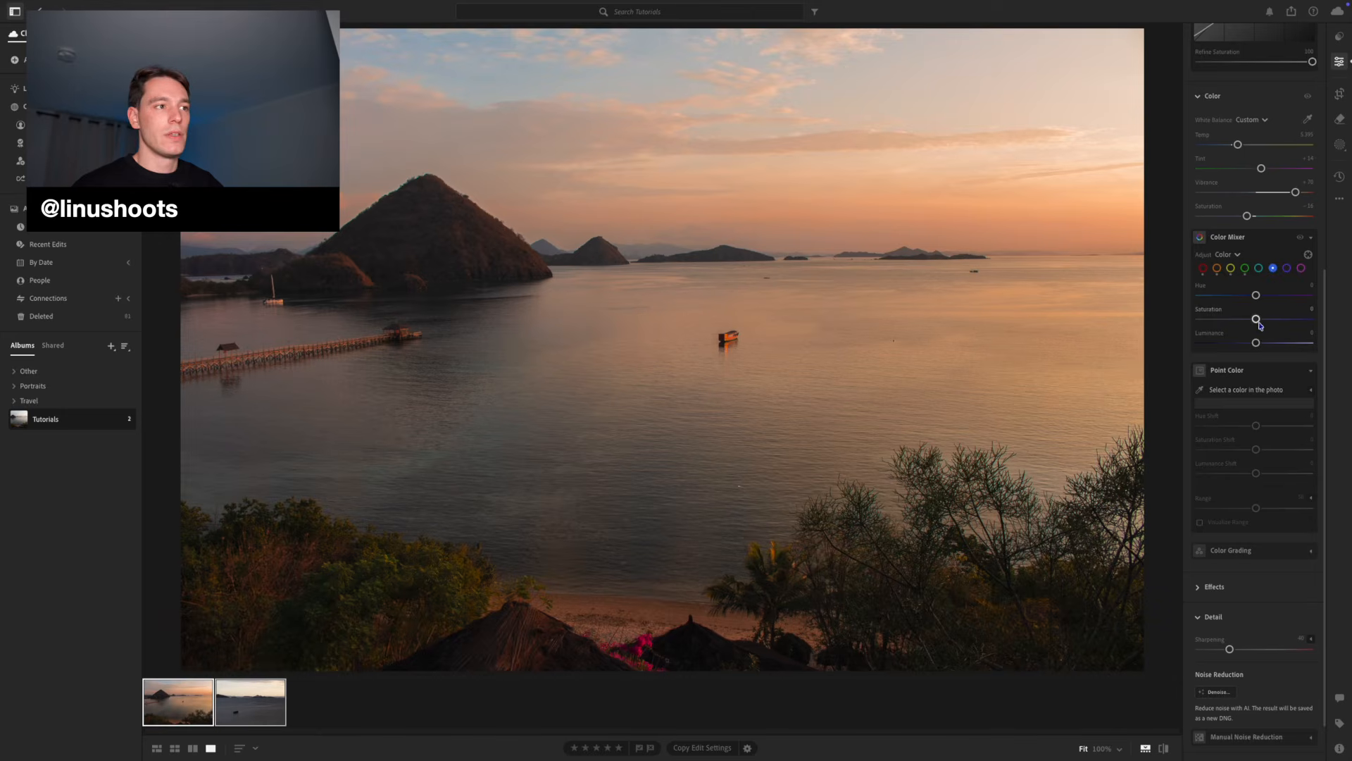
mouse_move(1259, 324)
mouse_down()
mouse_move(1188, 331)
mouse_move(1303, 325)
mouse_move(1026, 352)
mouse_move(1308, 340)
mouse_move(1226, 347)
mouse_move(1244, 346)
mouse_up()
drag(1255, 331, 1251, 367)
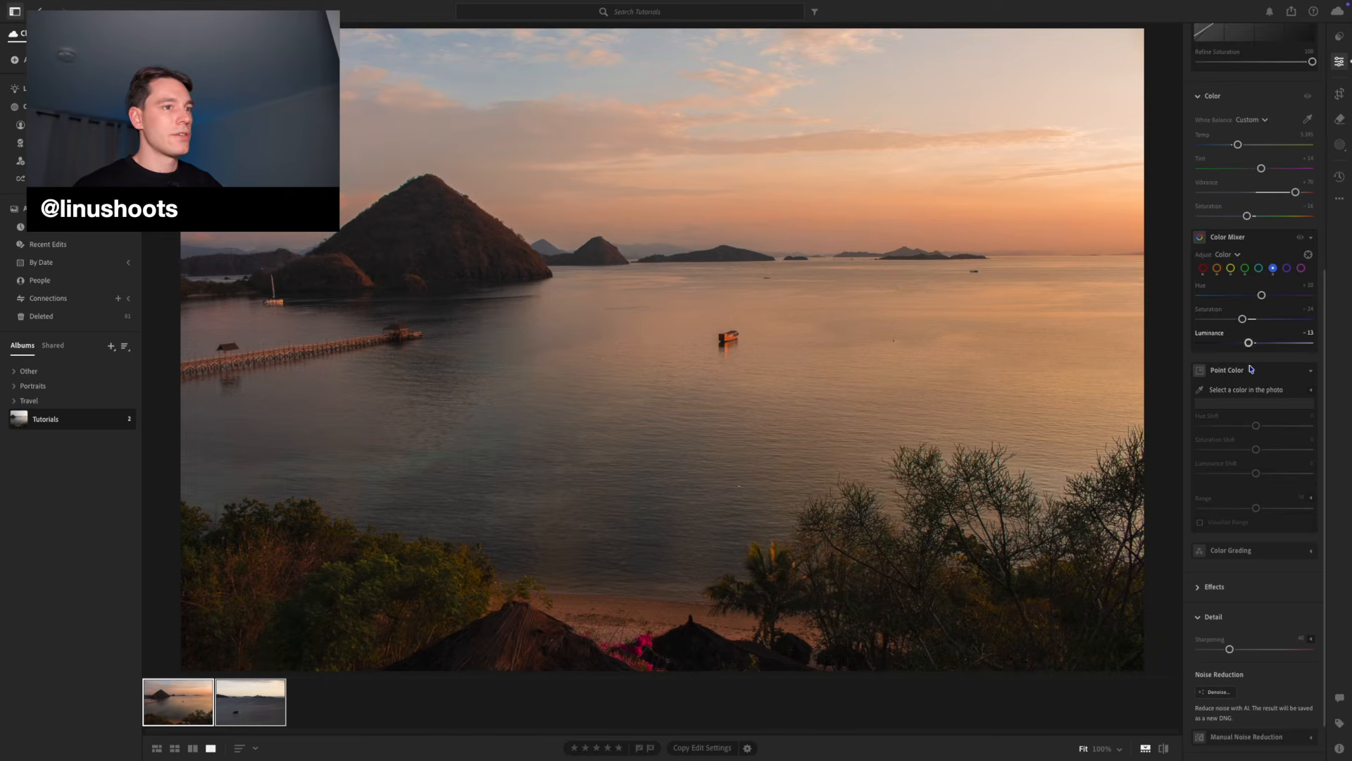
Step: Lower the purple Saturation to -14 and the magenta Saturation to about -26
click(1288, 269)
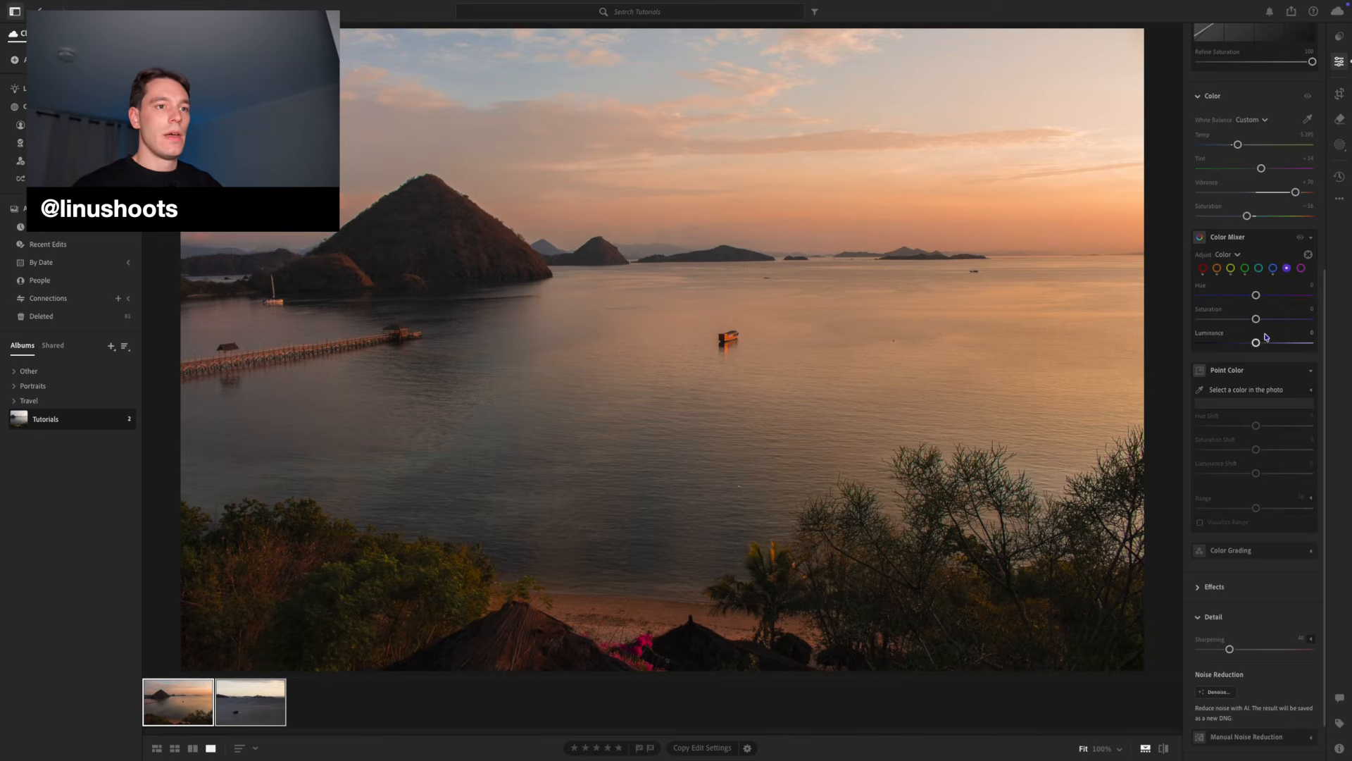
drag(1256, 319, 1350, 332)
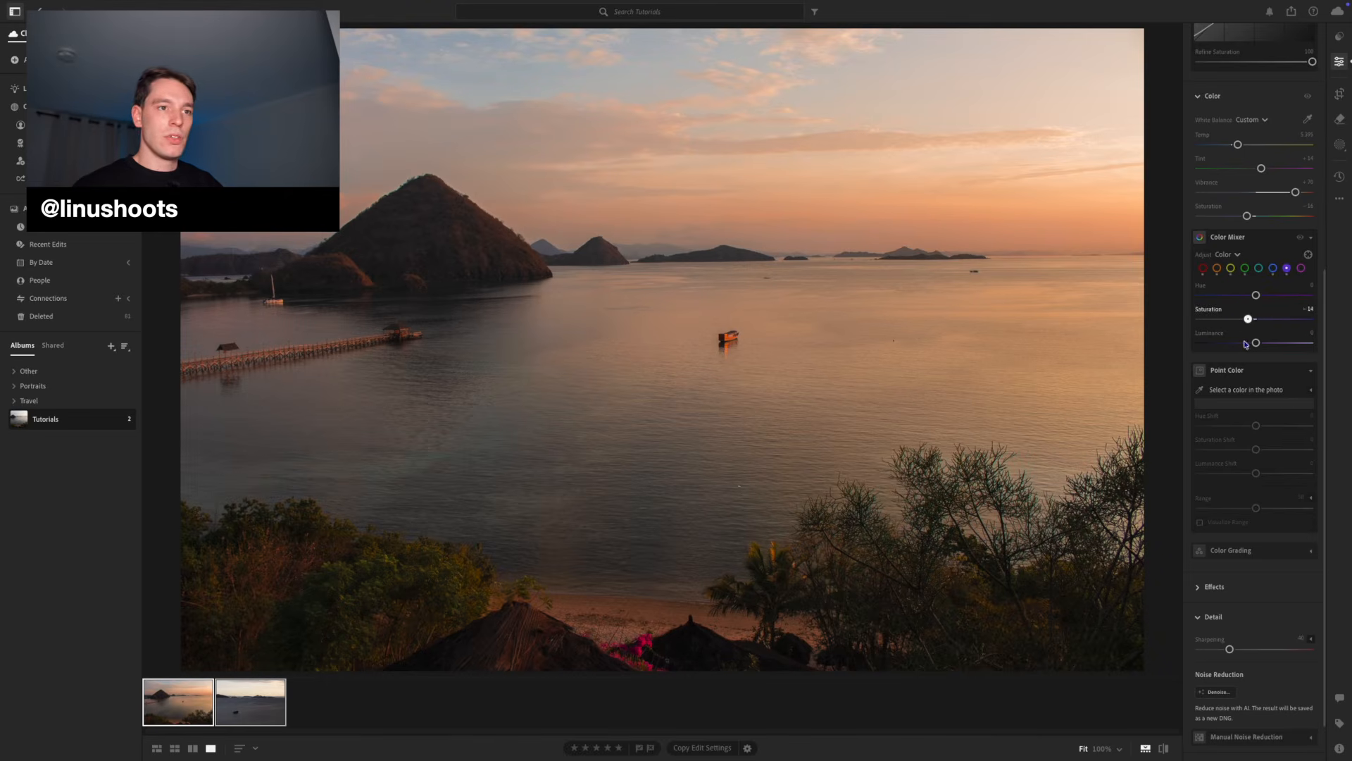
click(1301, 268)
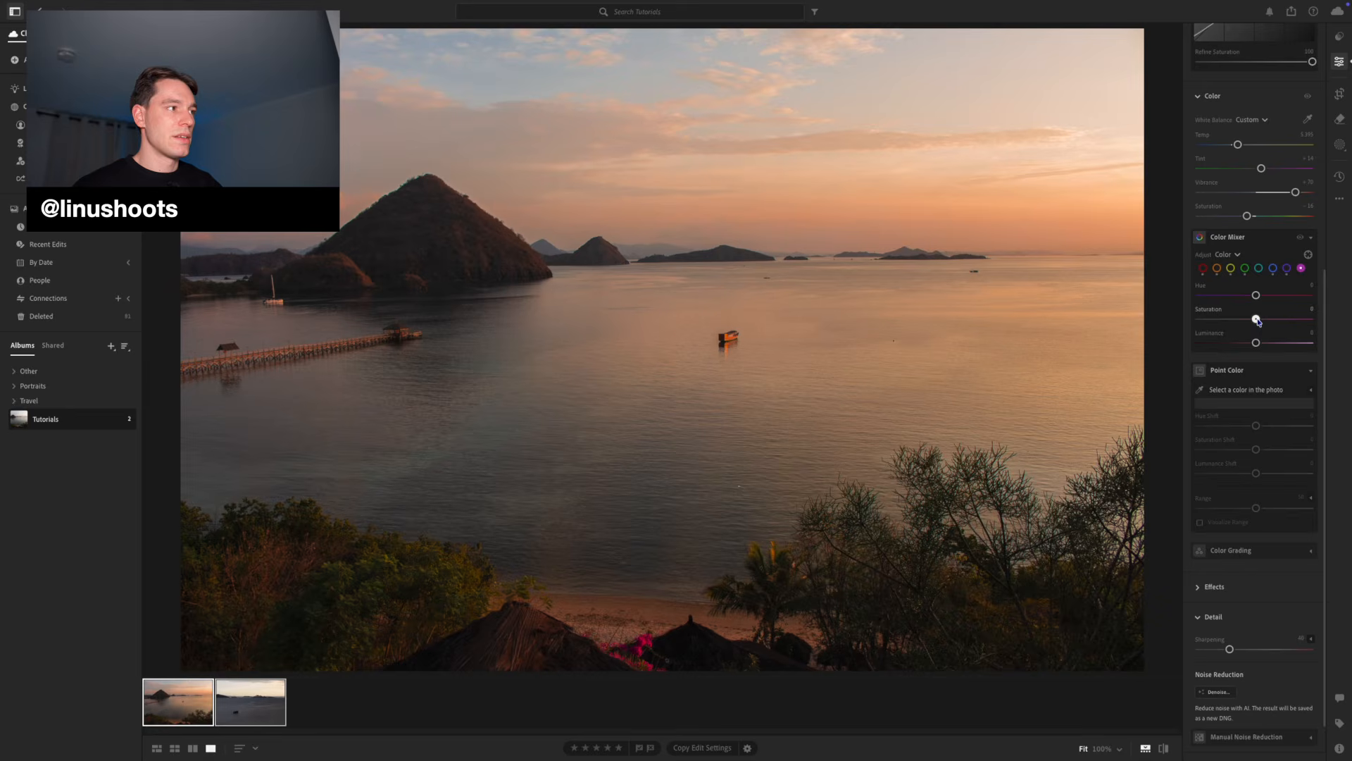
drag(1257, 321, 1244, 370)
Step: Collapse the Color Mixer, show the Point Color controls and examine the orange boat up close
scroll(1241, 316, down, 2)
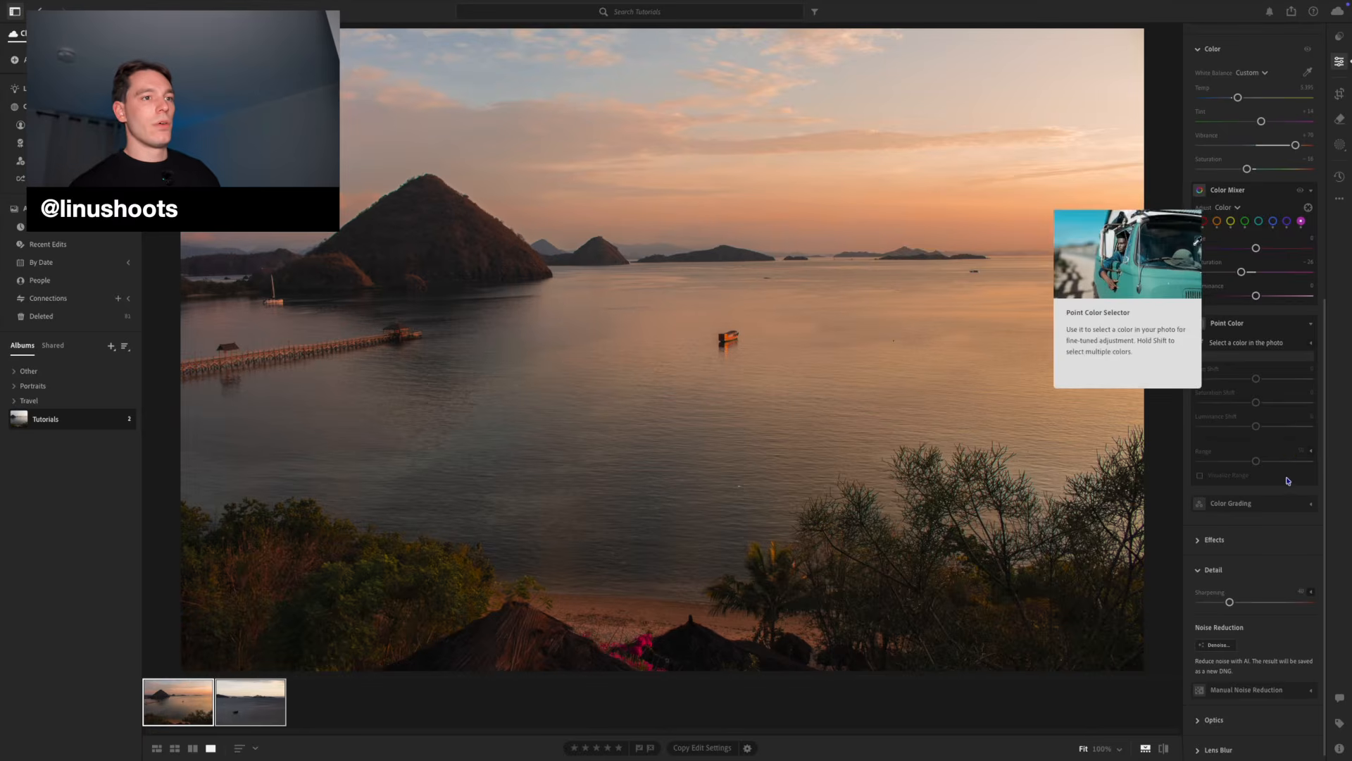
click(1310, 324)
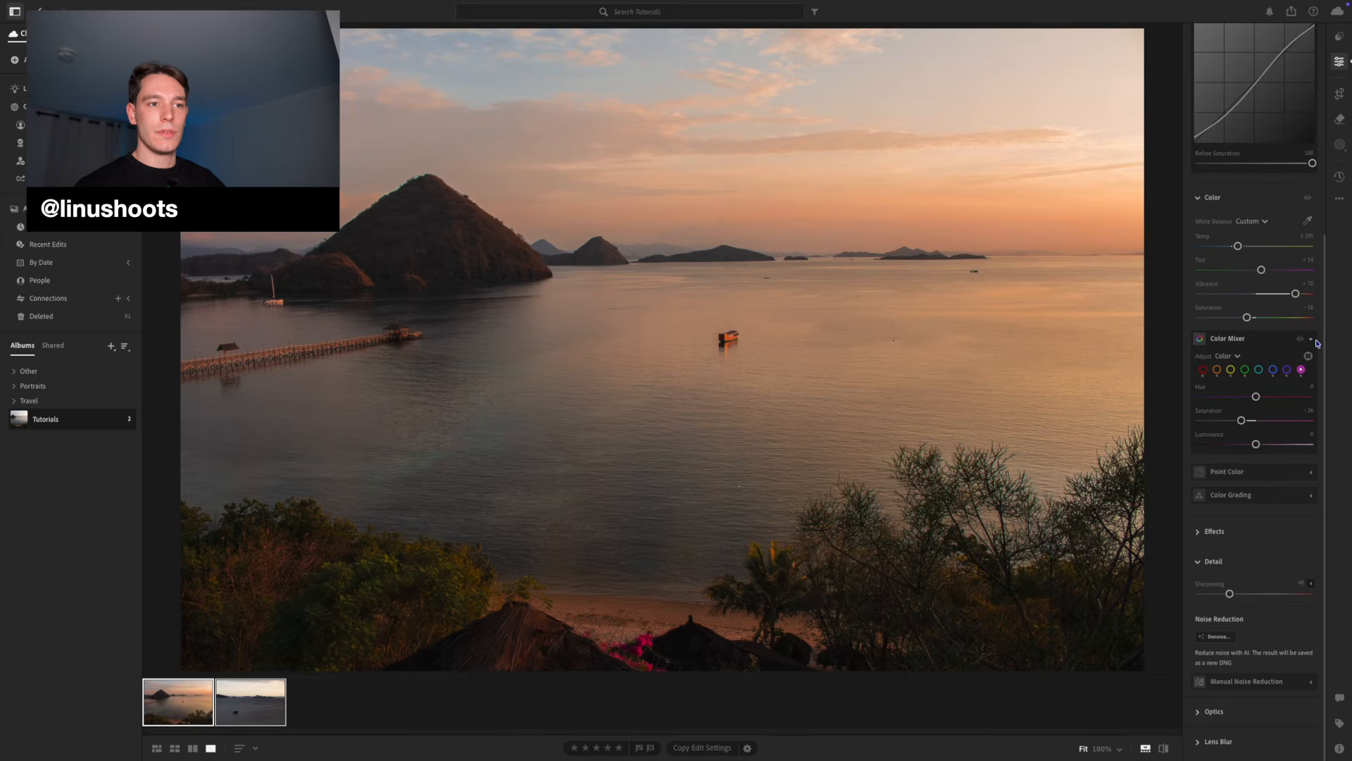
click(1311, 343)
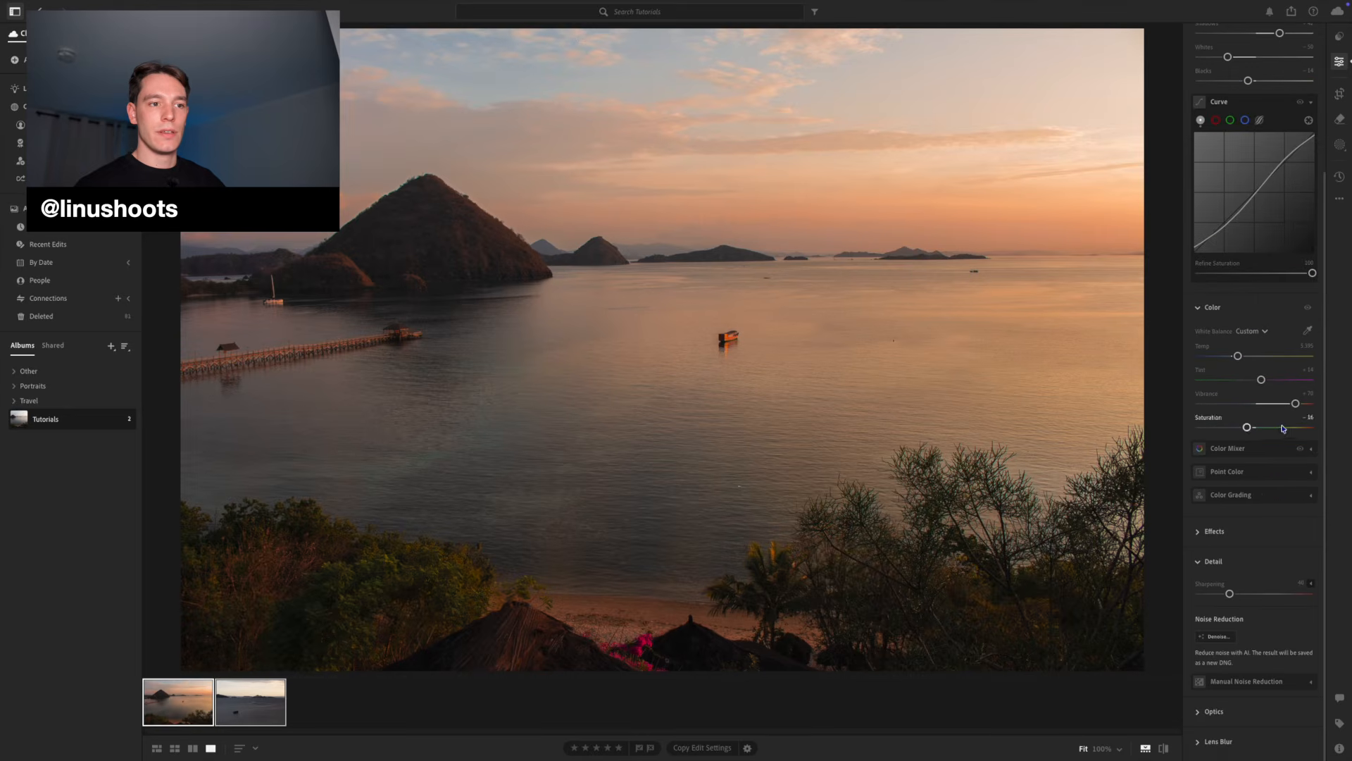
click(1287, 470)
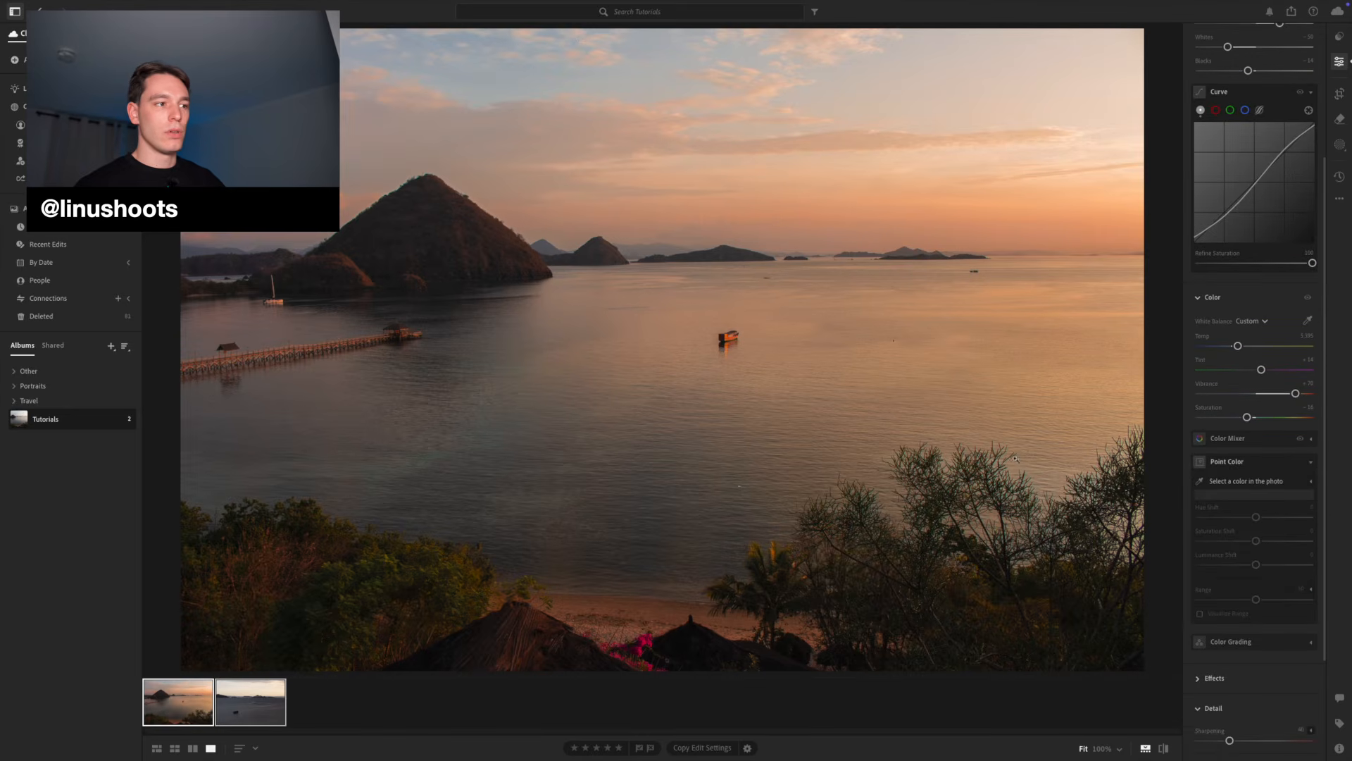
click(715, 328)
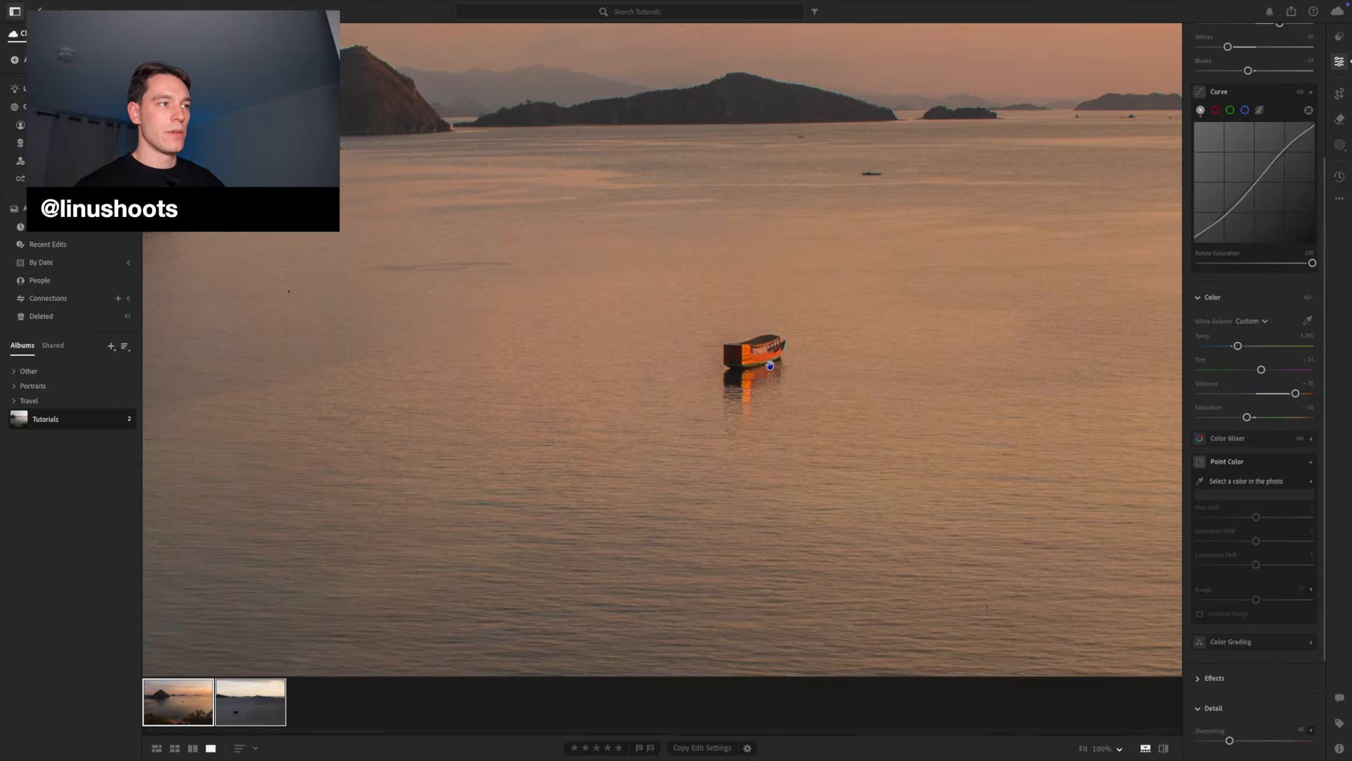
drag(770, 365, 706, 355)
click(735, 345)
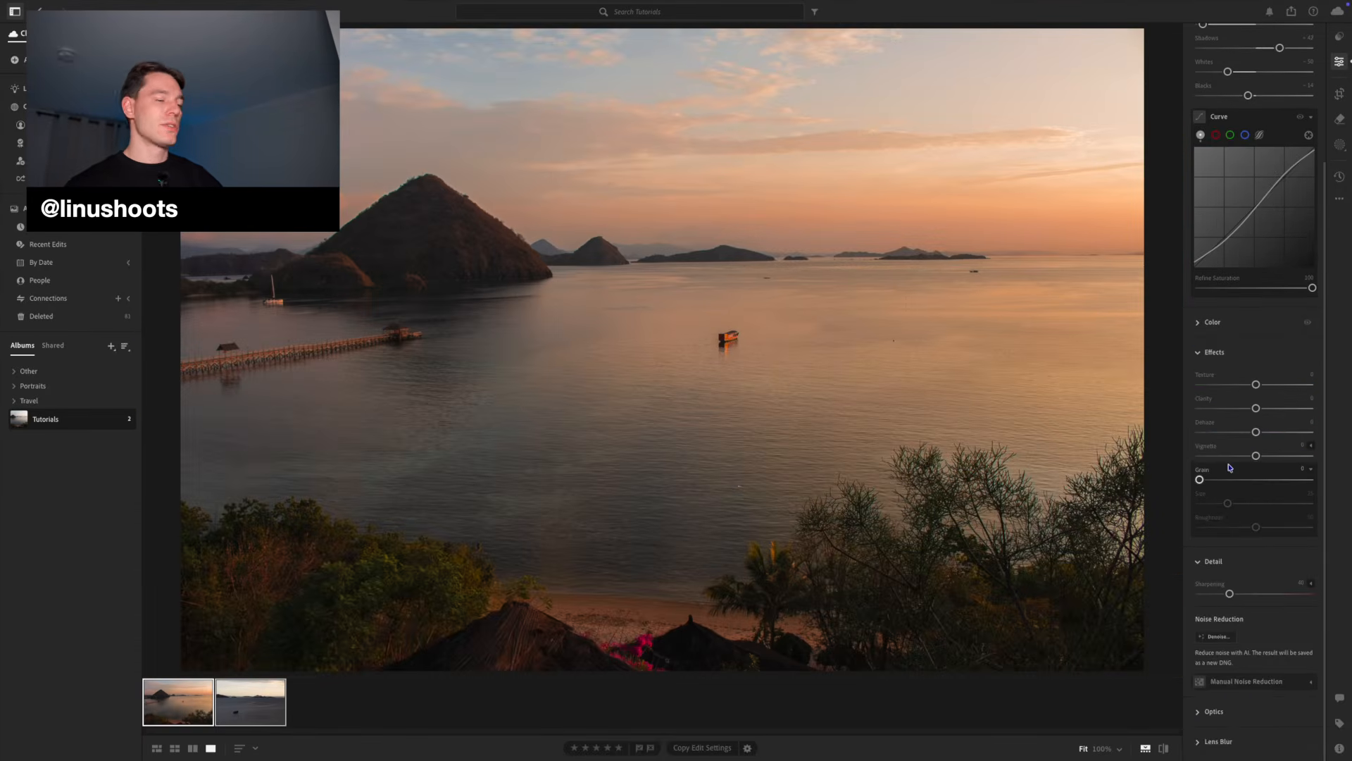
Step: Set the Effects values to about -5 Texture, +15 Clarity and -14 Vignette
click(1289, 299)
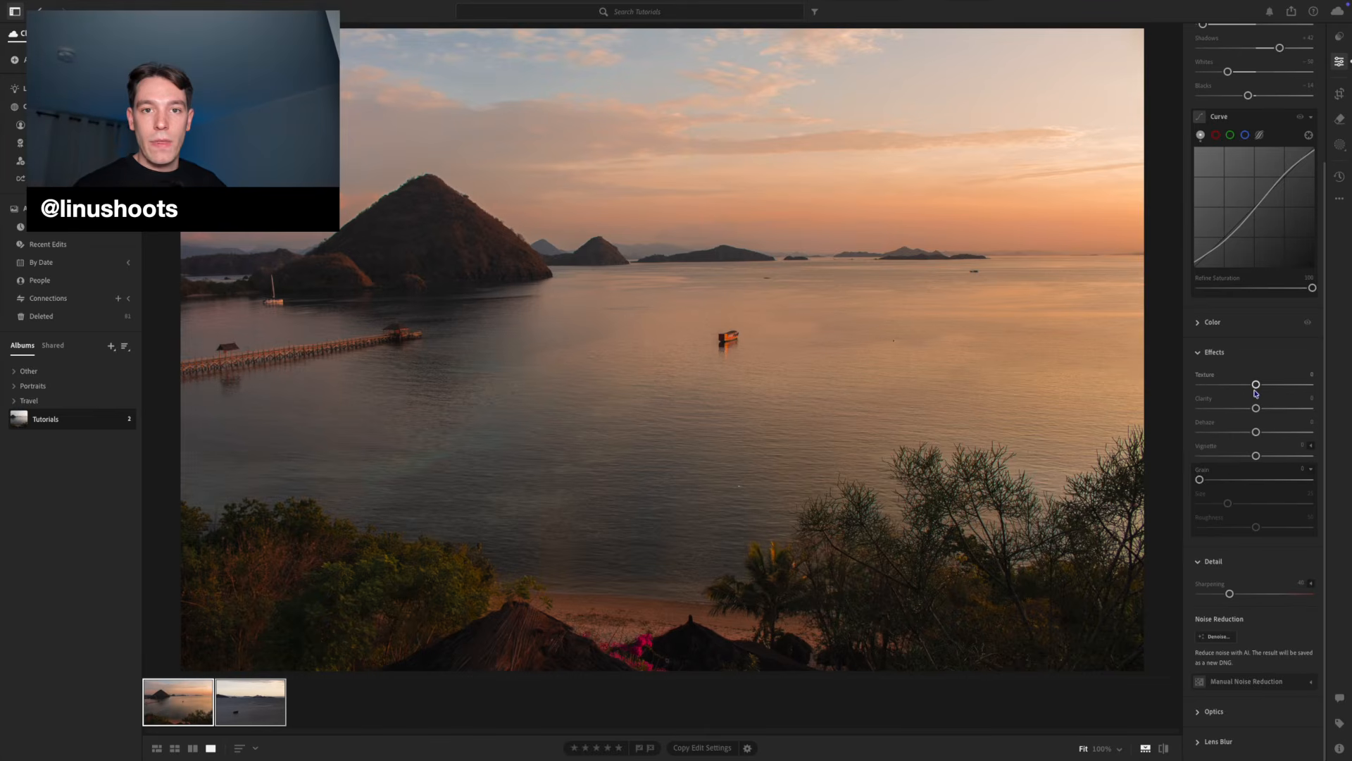
drag(1256, 384, 1263, 430)
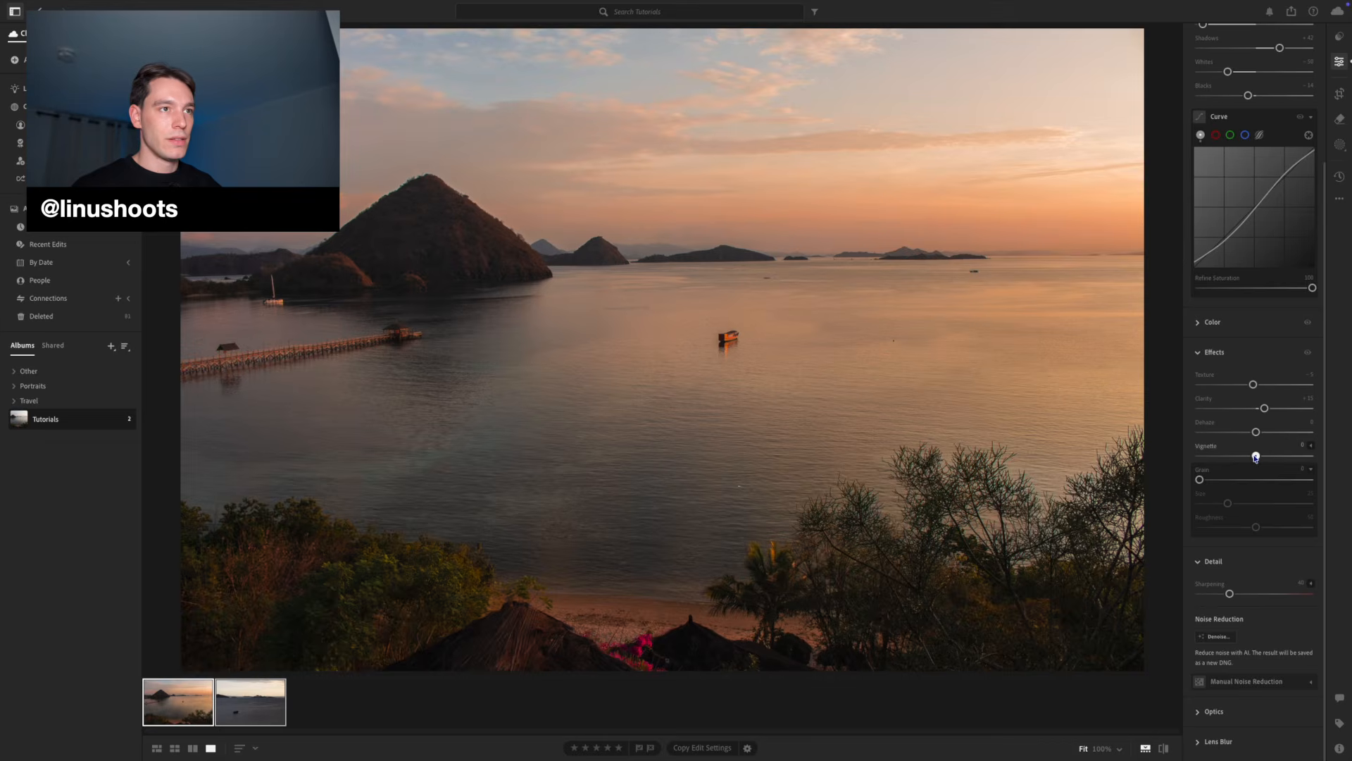
drag(1256, 458, 1248, 490)
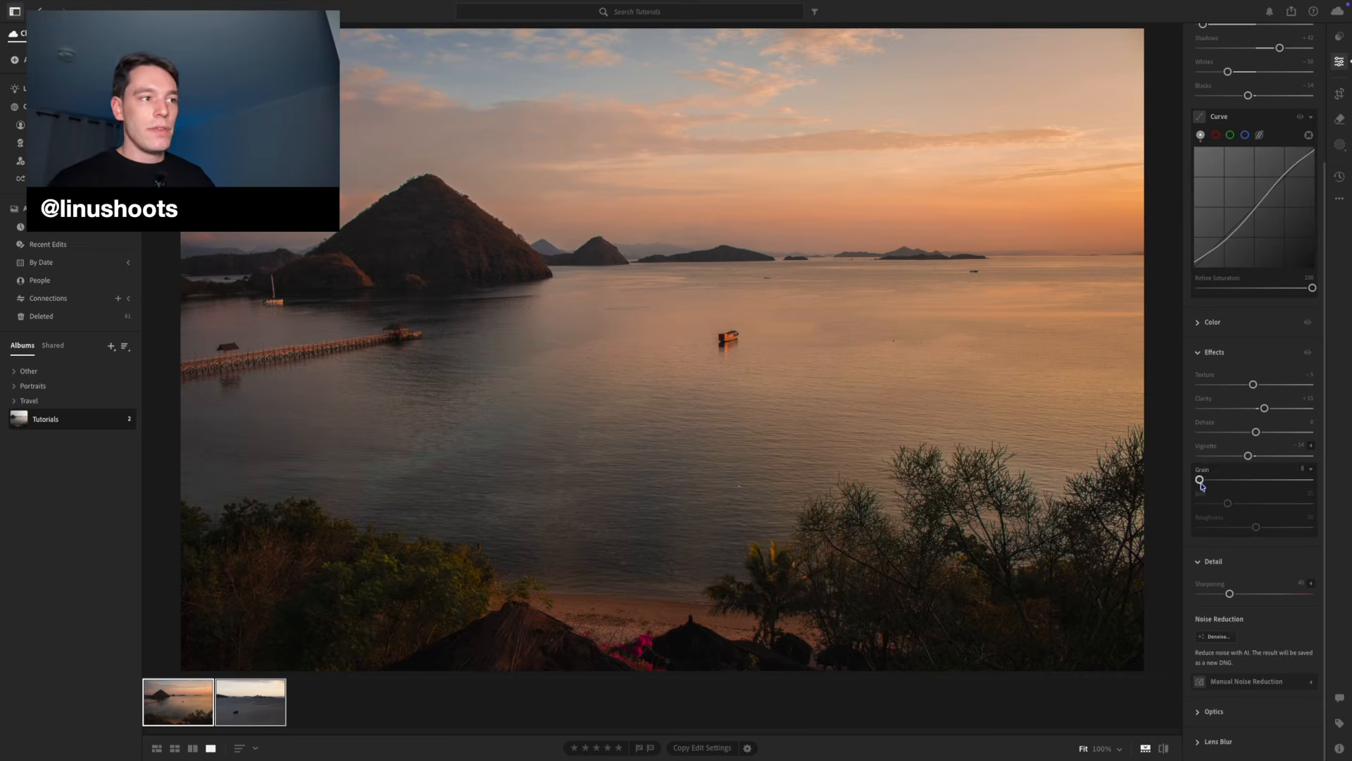
Step: Set Grain to about 20 with Size about 34 and Roughness about 56, and collapse the Light settings
drag(1201, 486, 1333, 490)
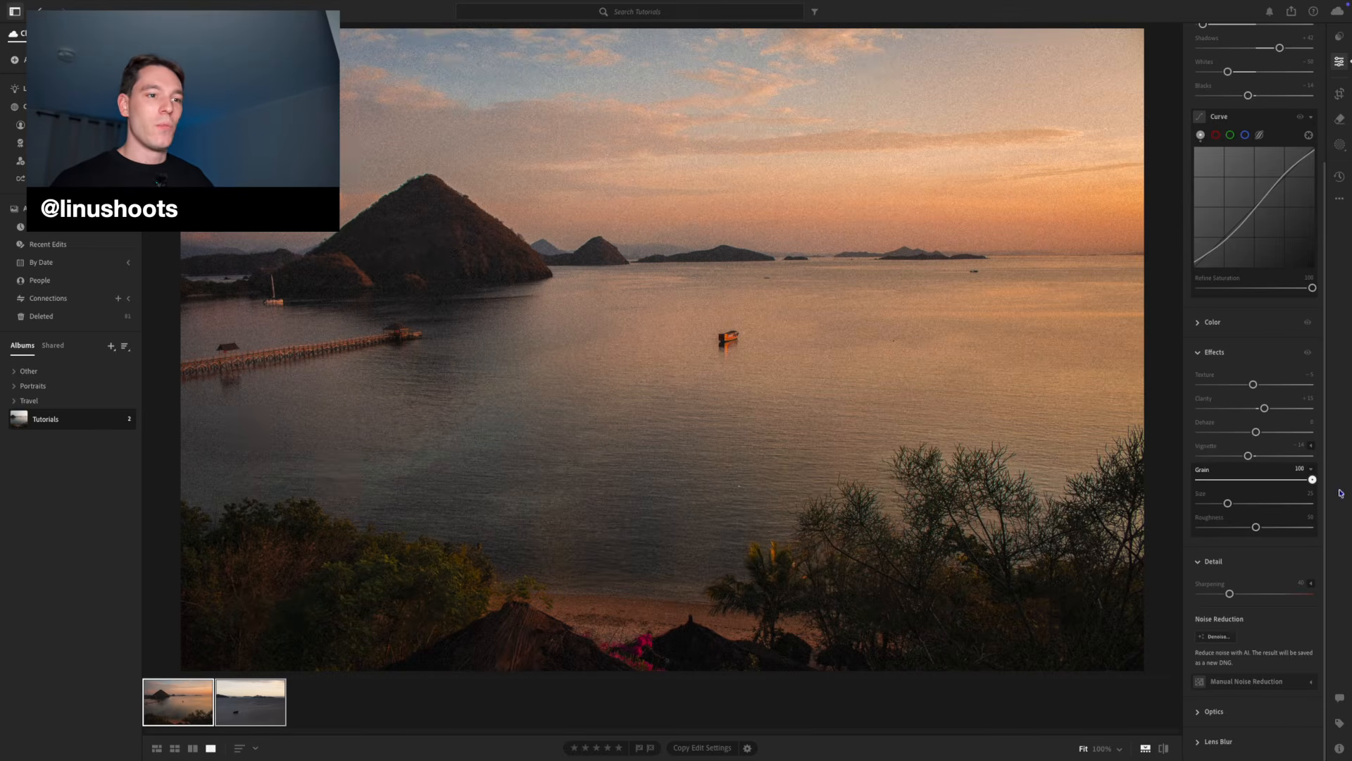
drag(1341, 493, 1241, 537)
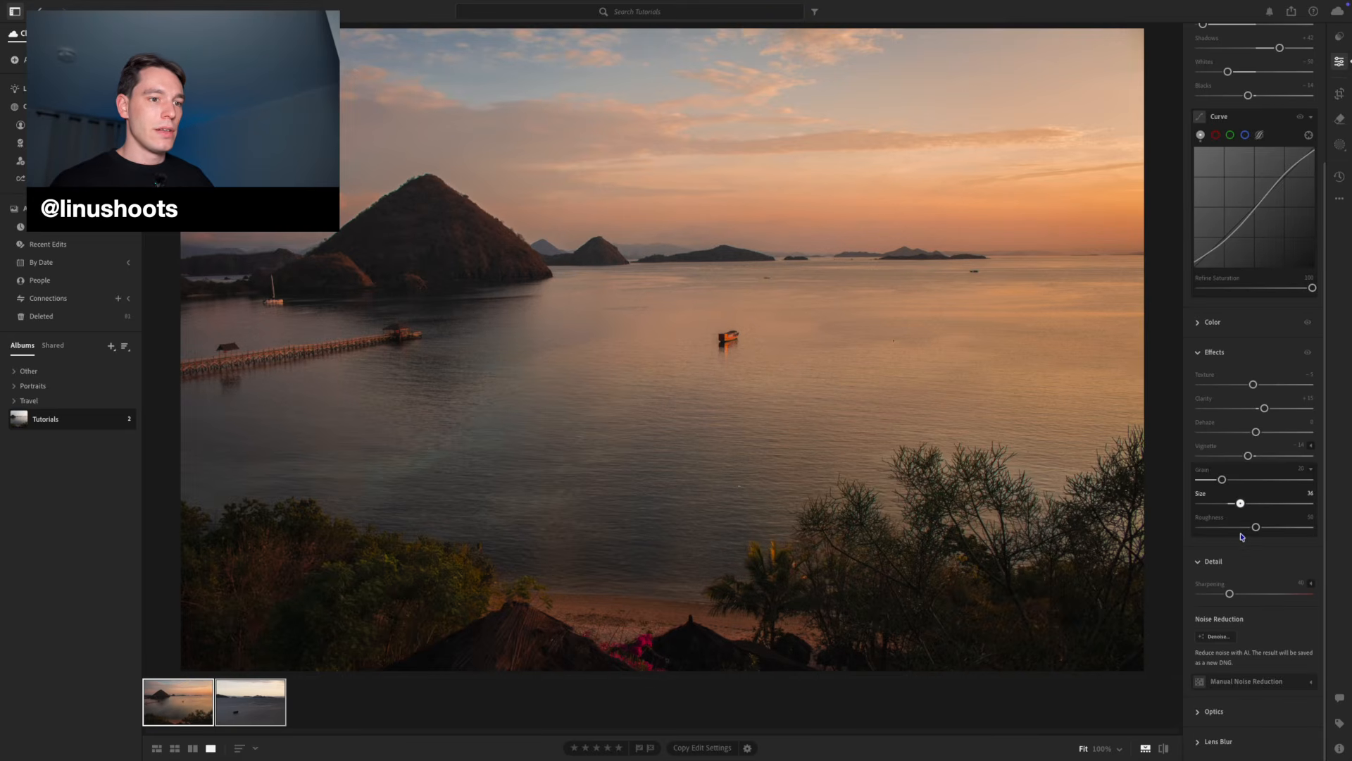
drag(1259, 531, 1266, 533)
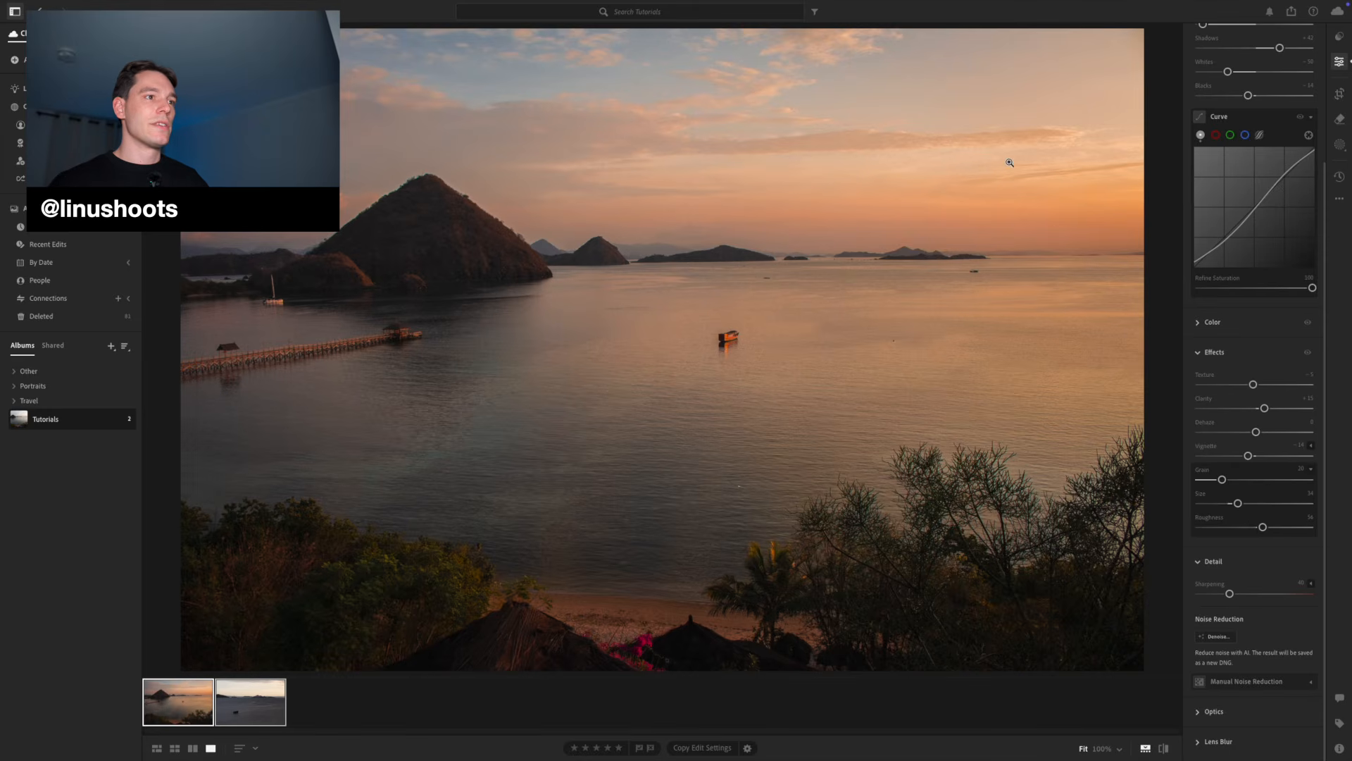
drag(1000, 146, 1119, 486)
scroll(1254, 211, up, 5)
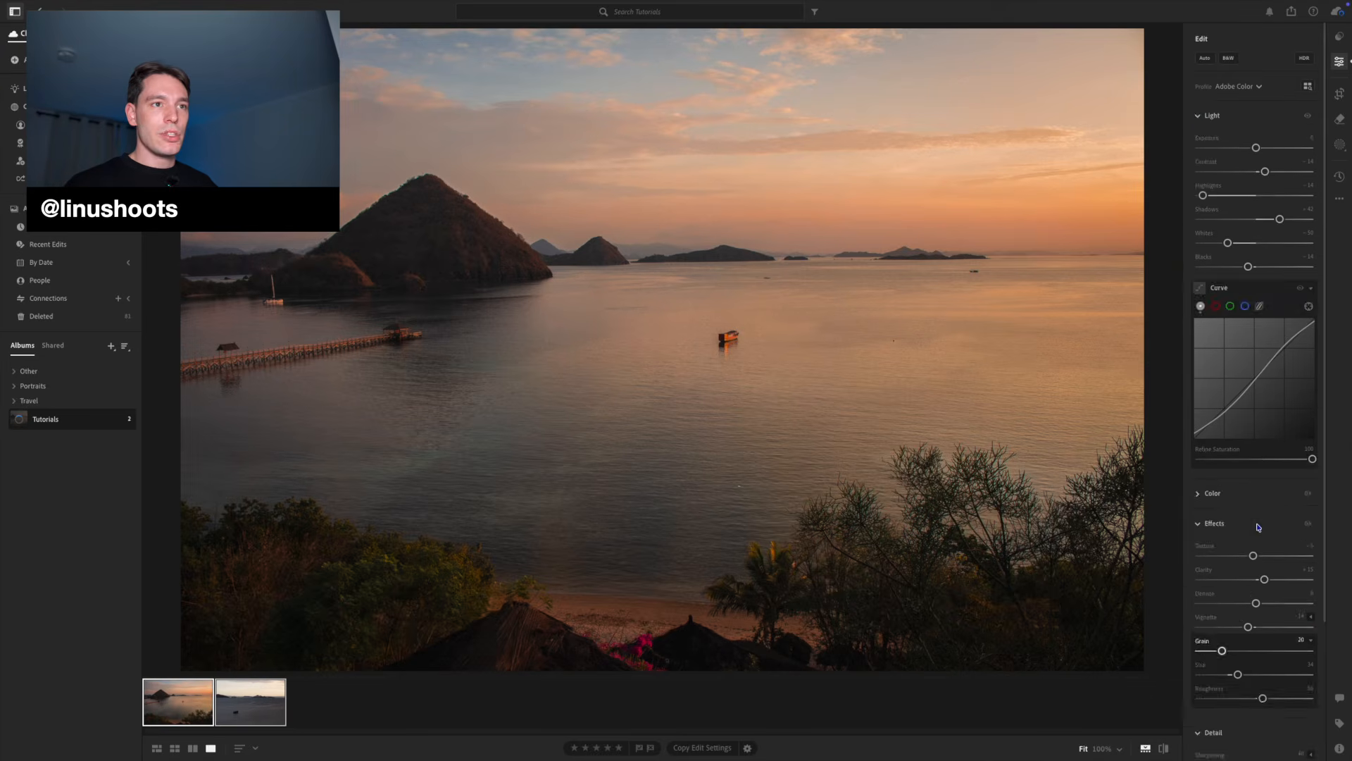
click(1196, 117)
Step: Straighten the photo in the Crop tool until the horizon is level, enlarge the 3 x 2 crop frame slightly and reposition the image
key(c)
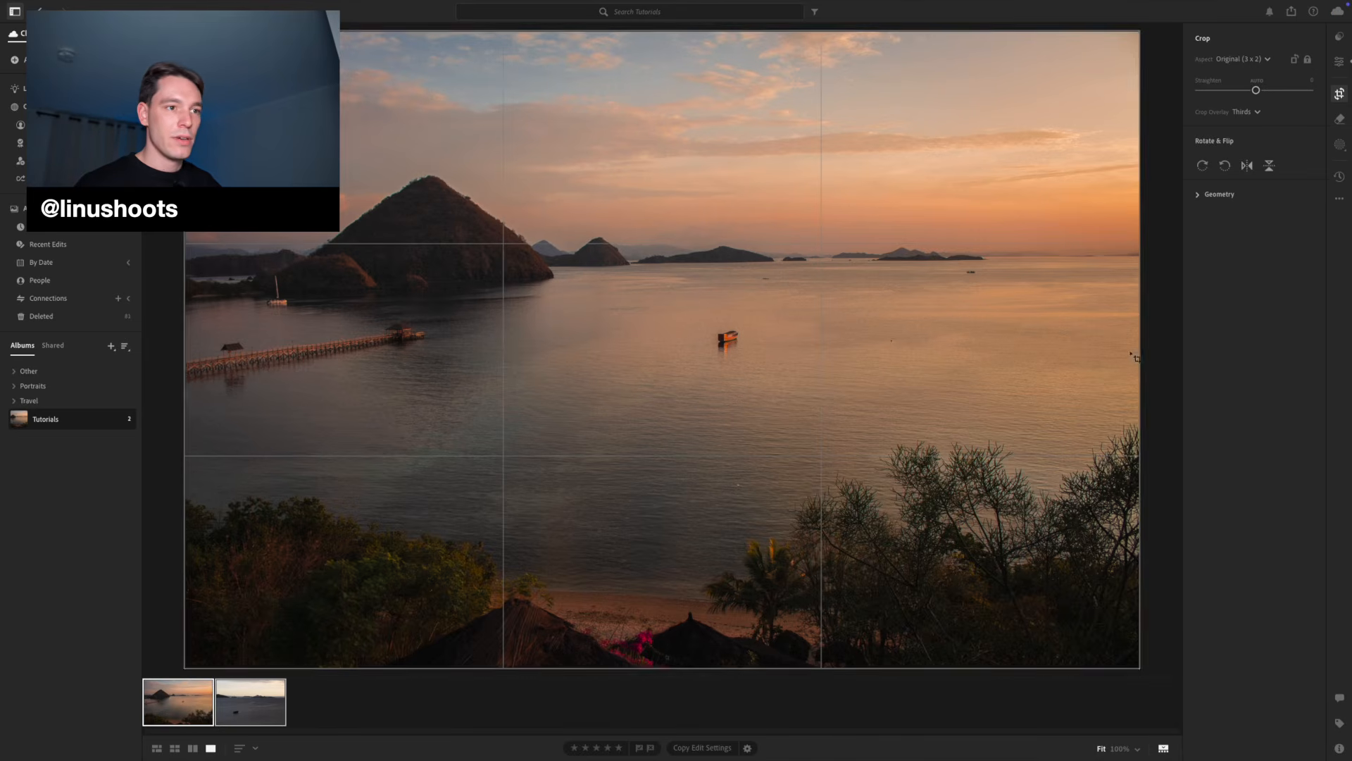
drag(1134, 358, 1155, 326)
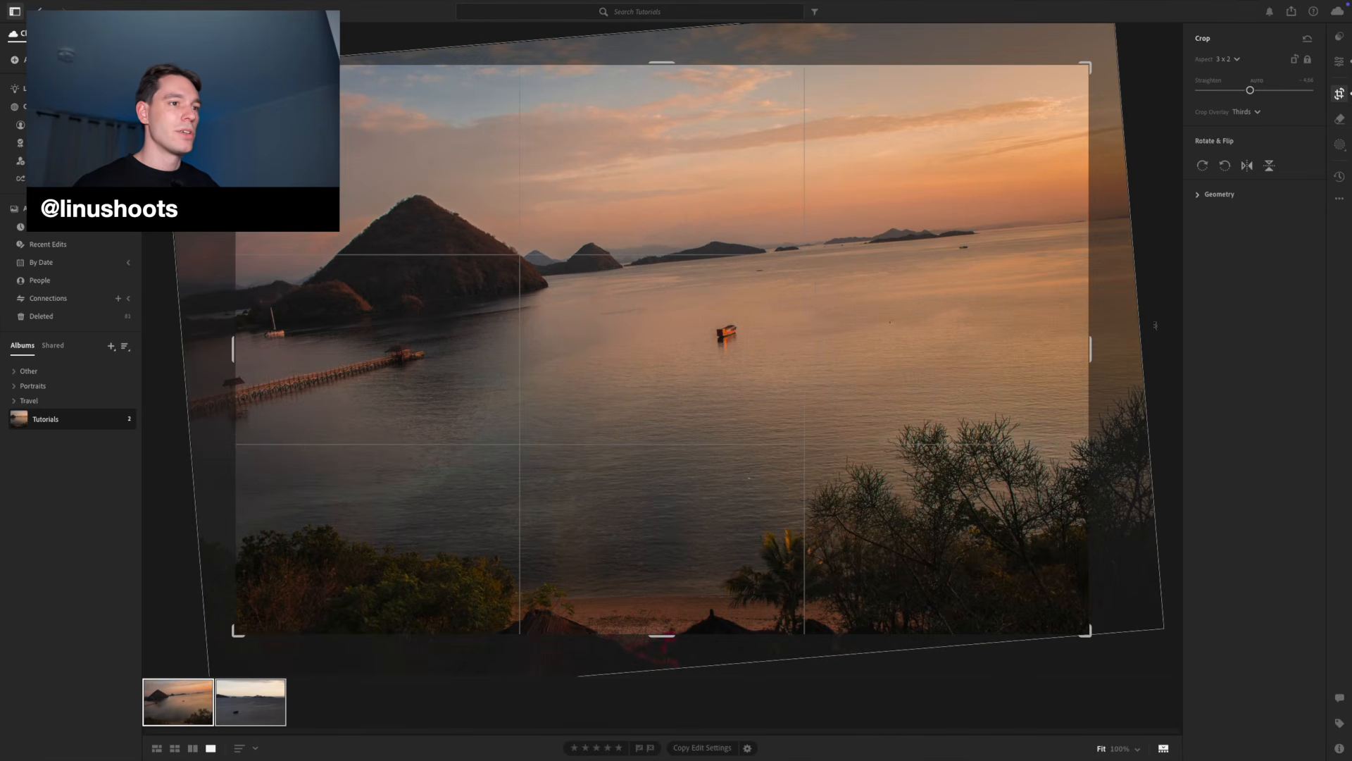
click(1156, 266)
drag(1155, 265, 1185, 278)
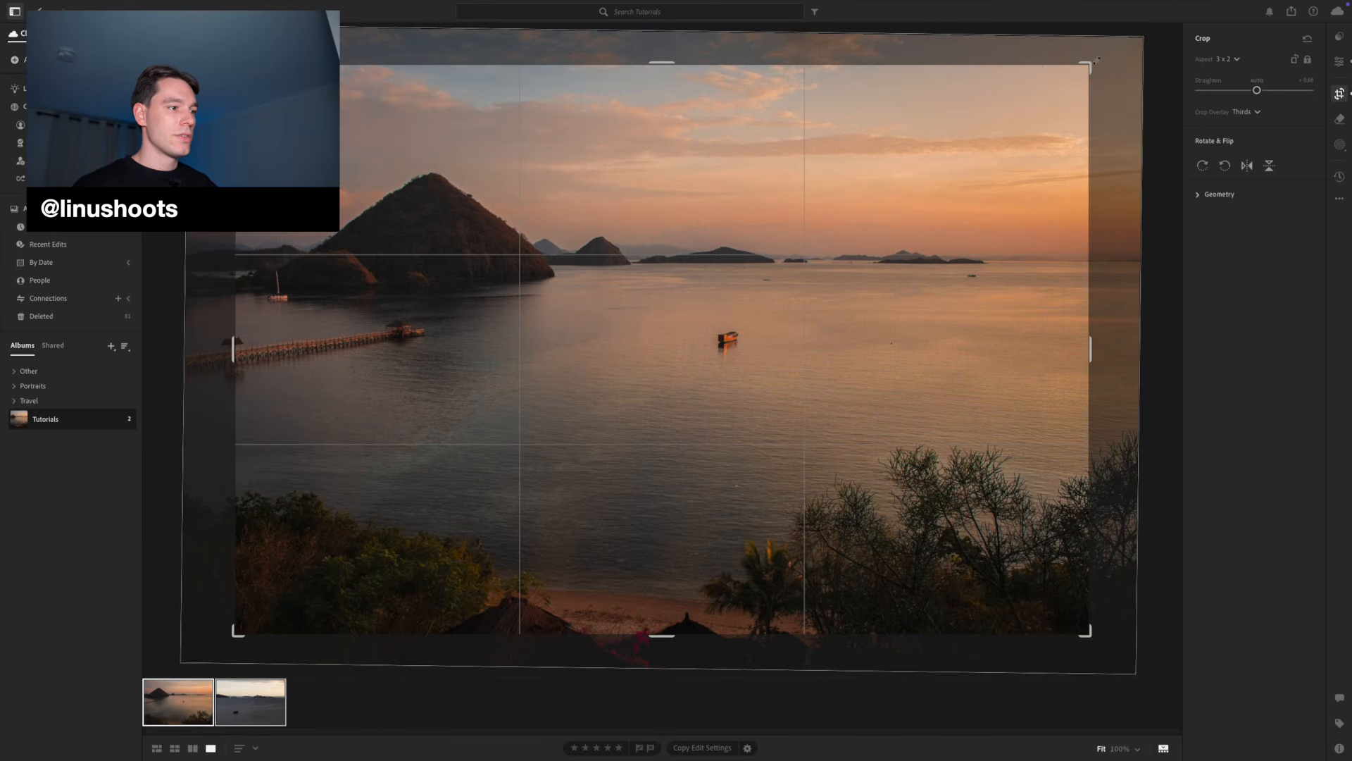
drag(1097, 61, 1110, 49)
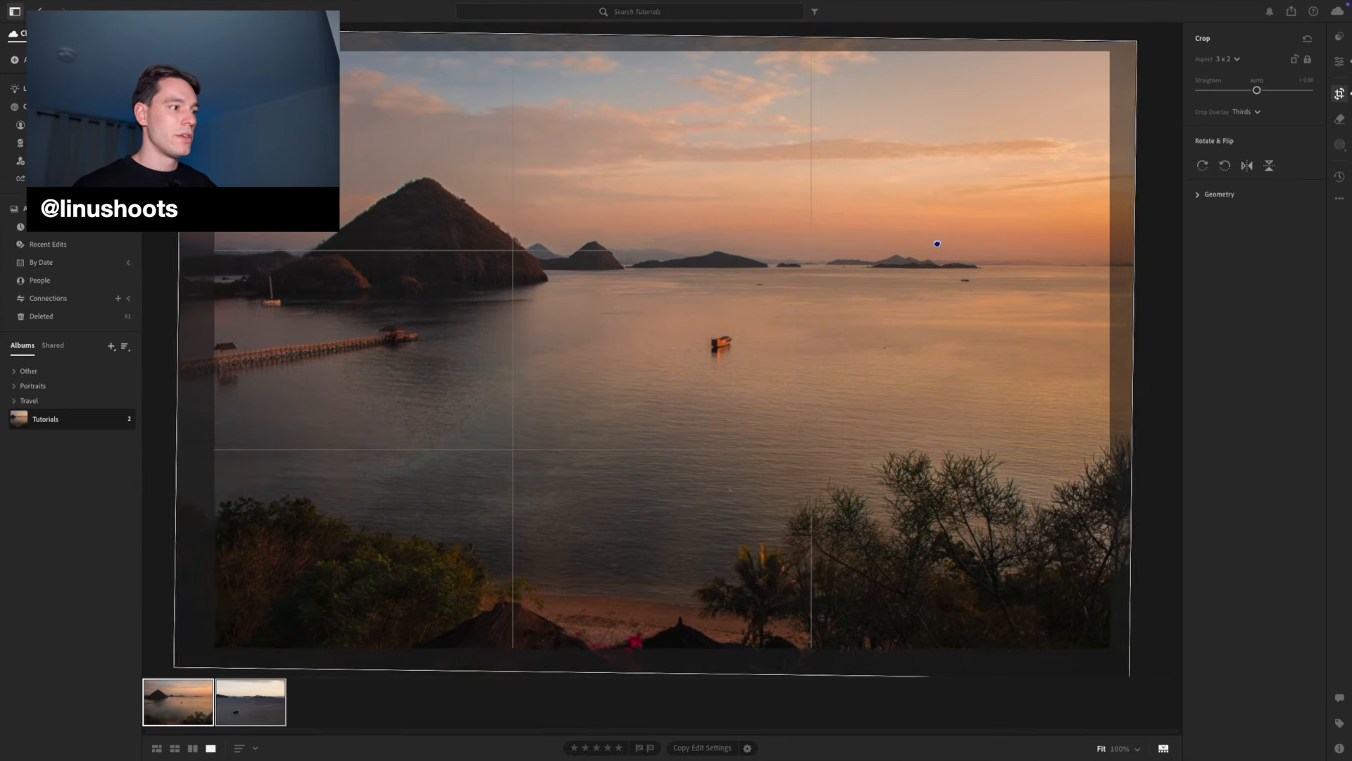
drag(938, 244, 930, 235)
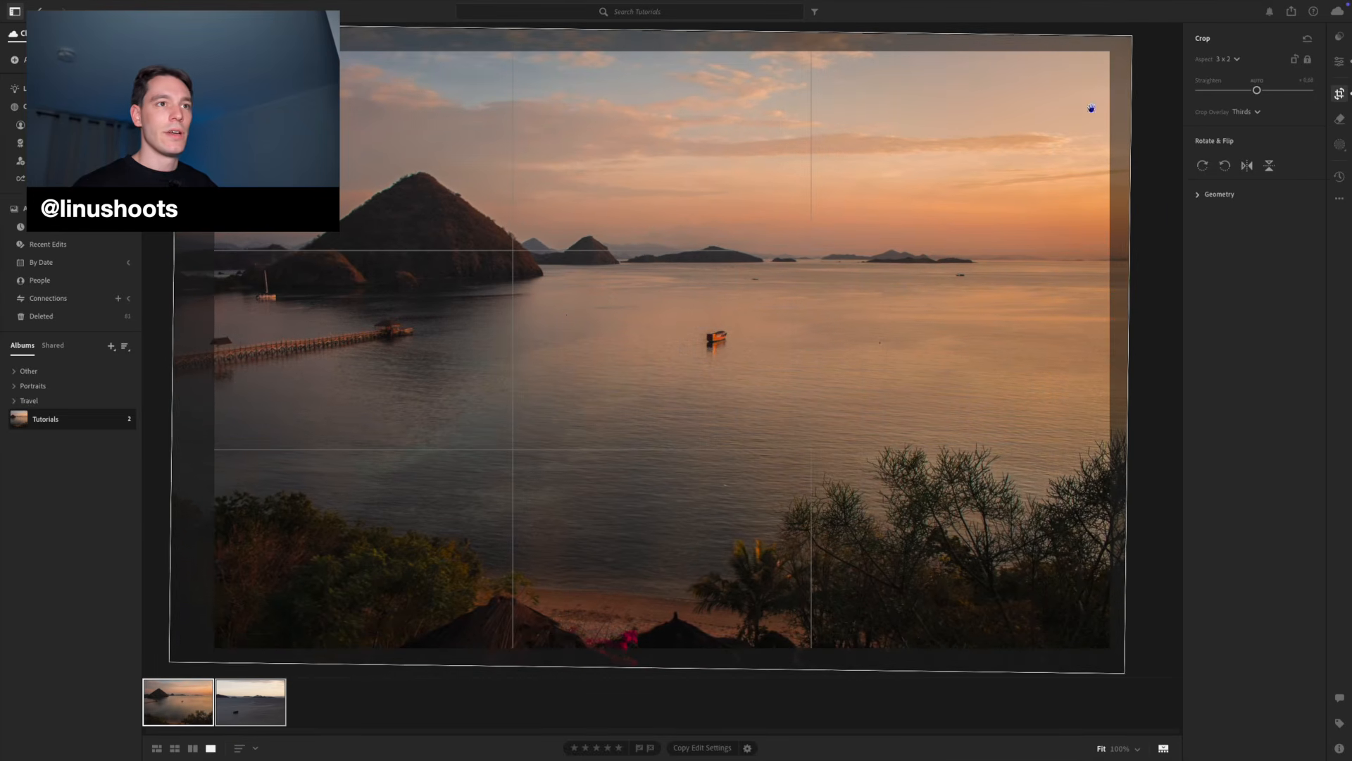
click(1232, 60)
click(1240, 146)
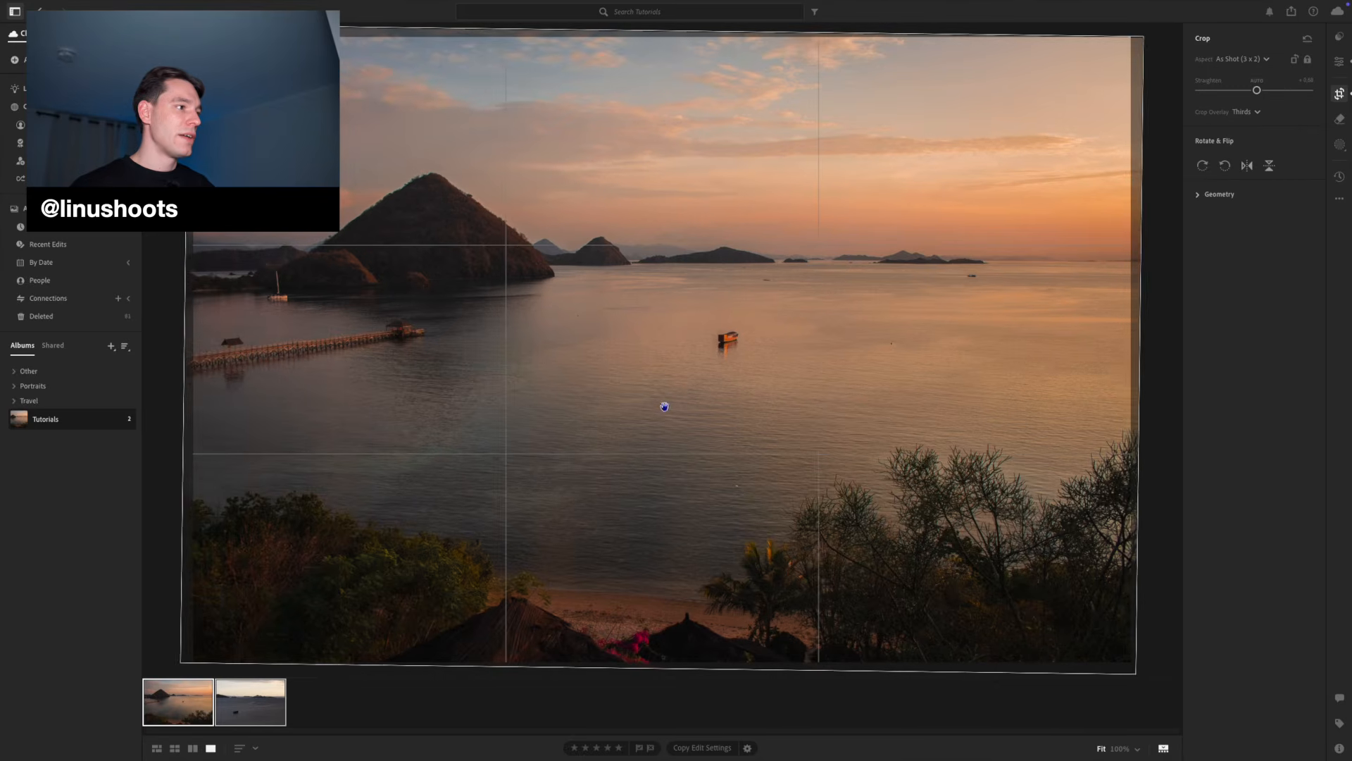
key(ctrl+z)
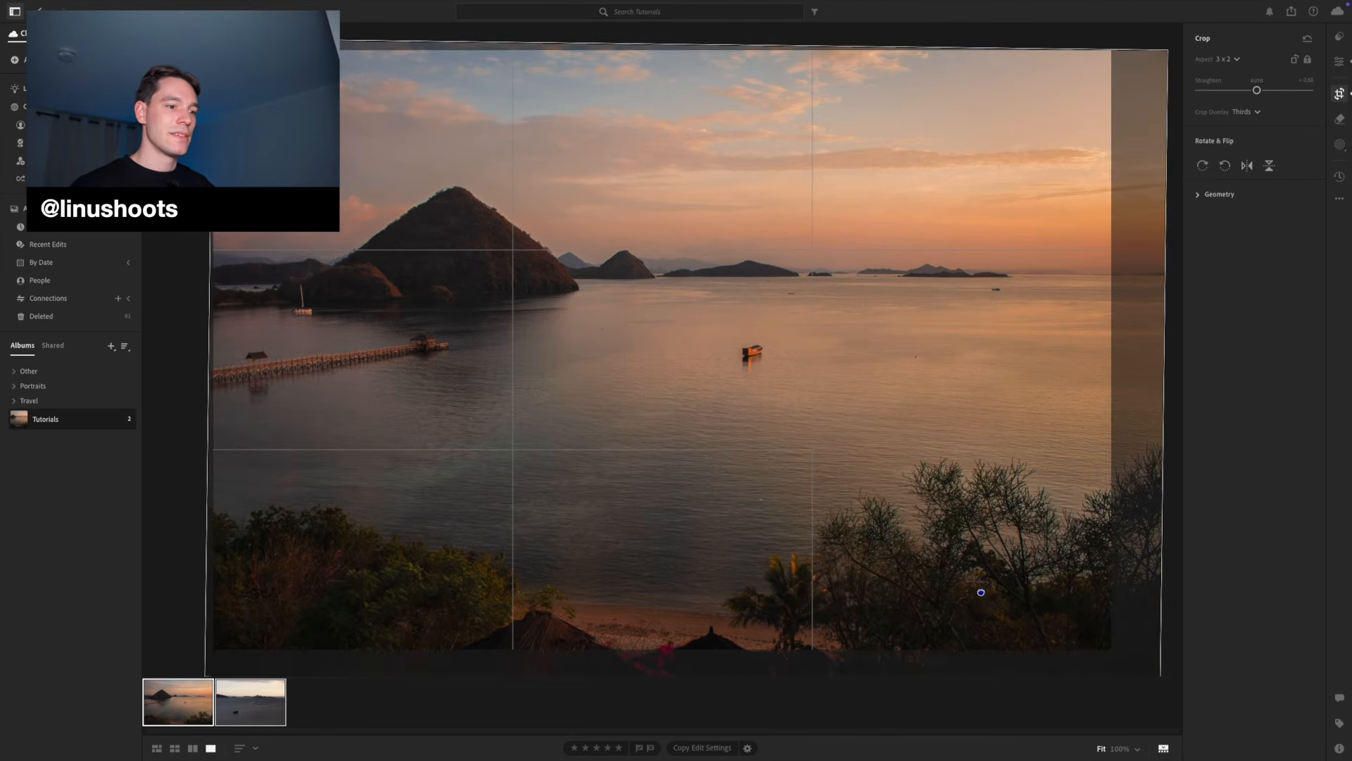
Step: Tighten the 3 x 2 crop to cut off the foreground roofs, the beach and the right edge, and apply it
drag(1109, 649, 1071, 622)
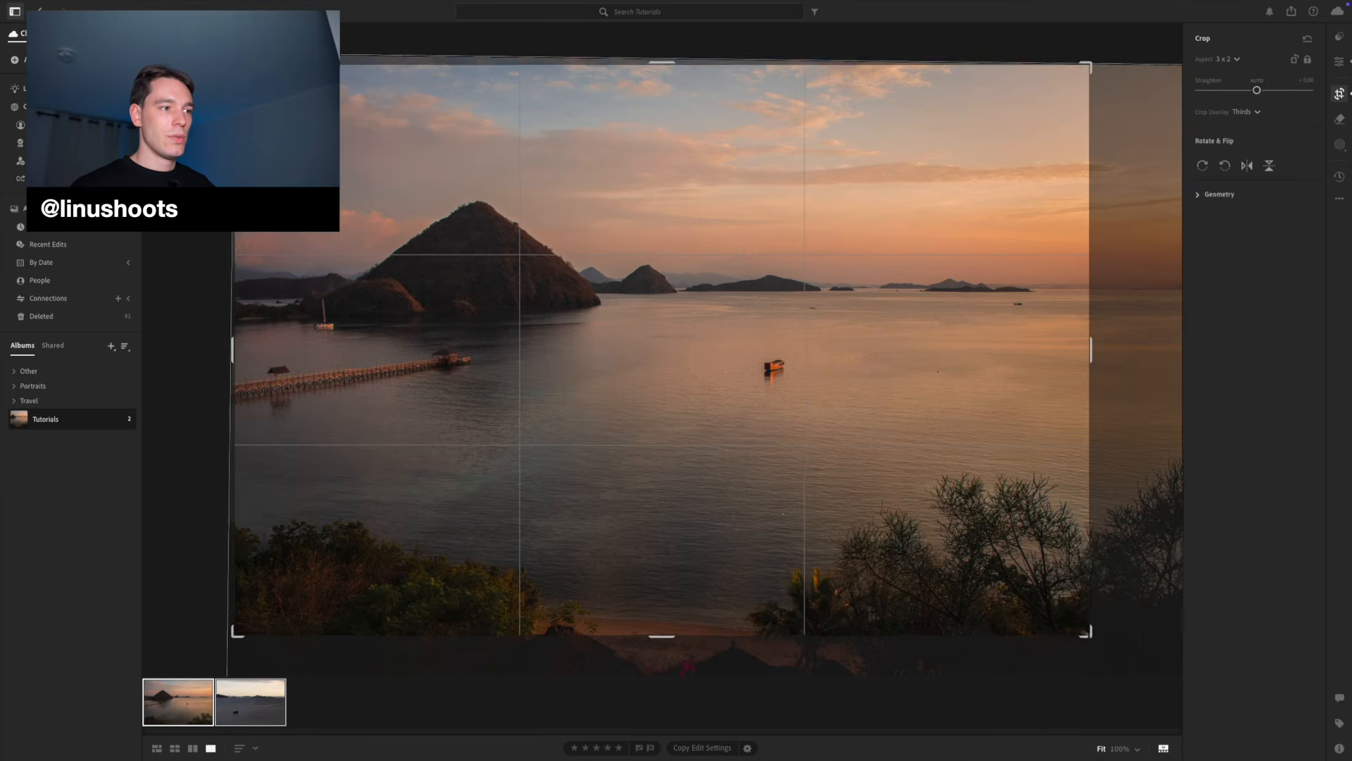
drag(1070, 632, 1066, 617)
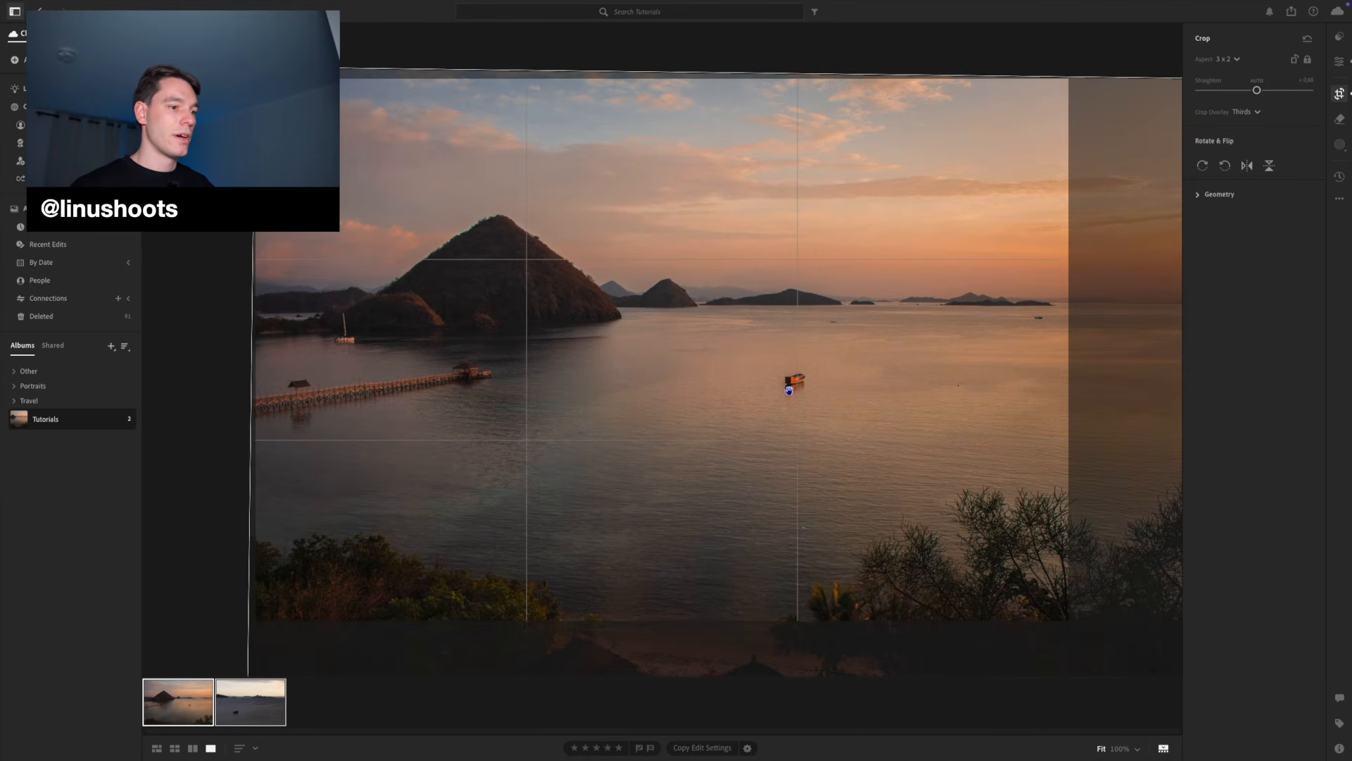
drag(1178, 395, 1179, 412)
key(Return)
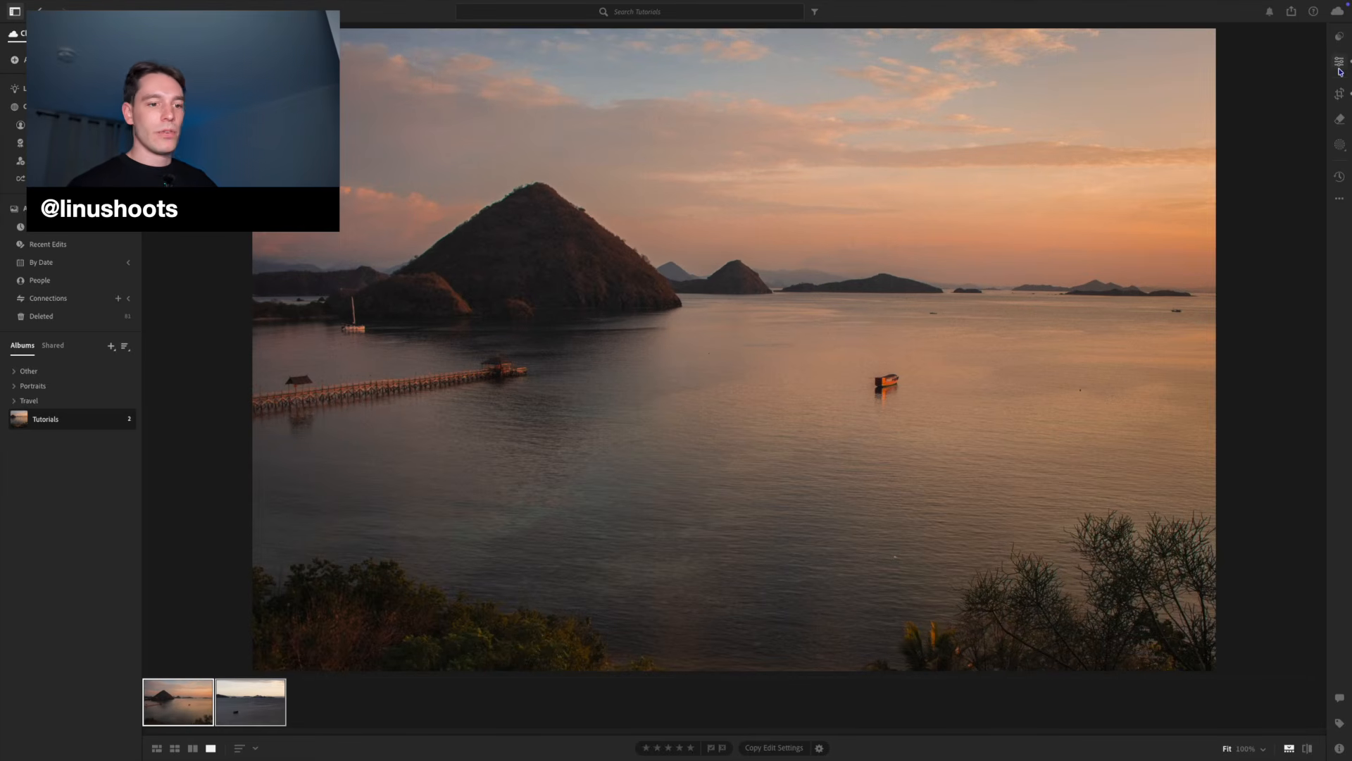
Step: Compare the edited photo with its original version
click(1307, 749)
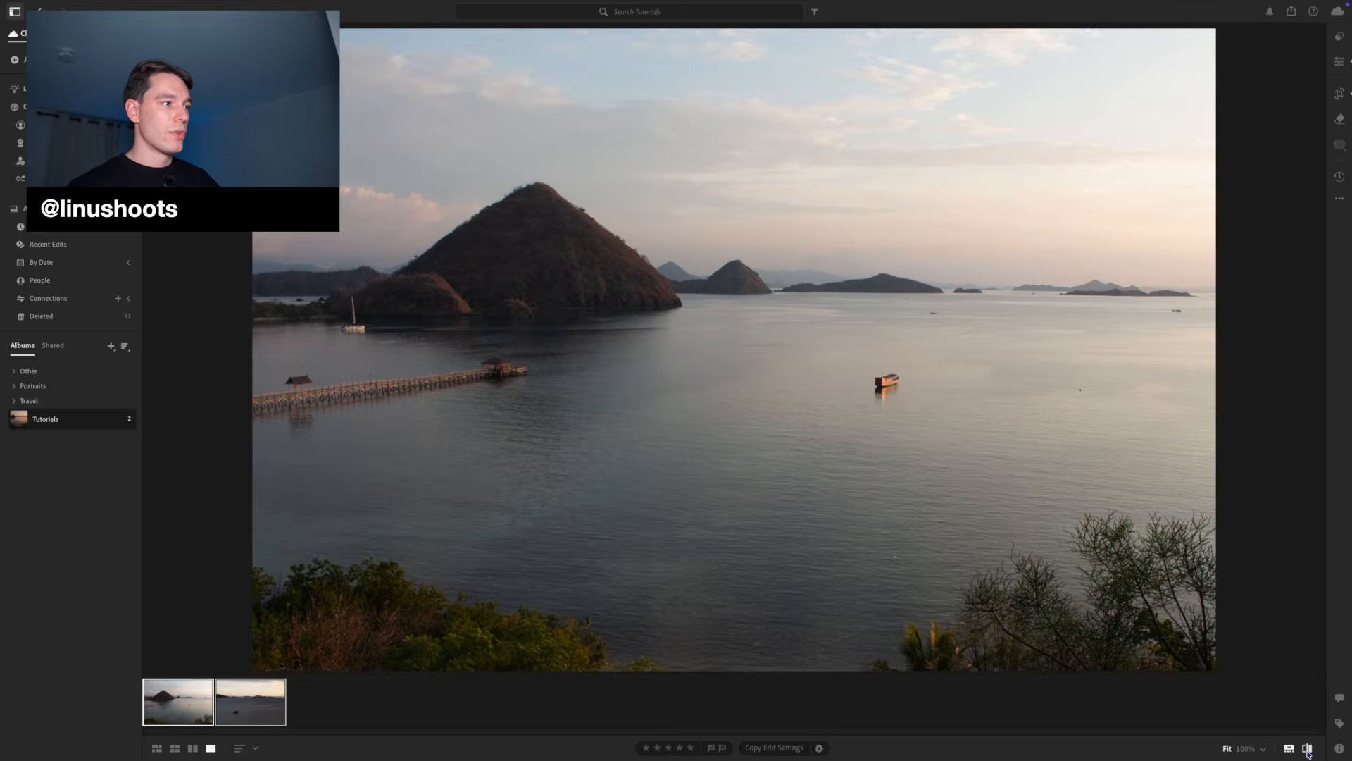
click(1307, 750)
click(1307, 750)
click(1307, 750)
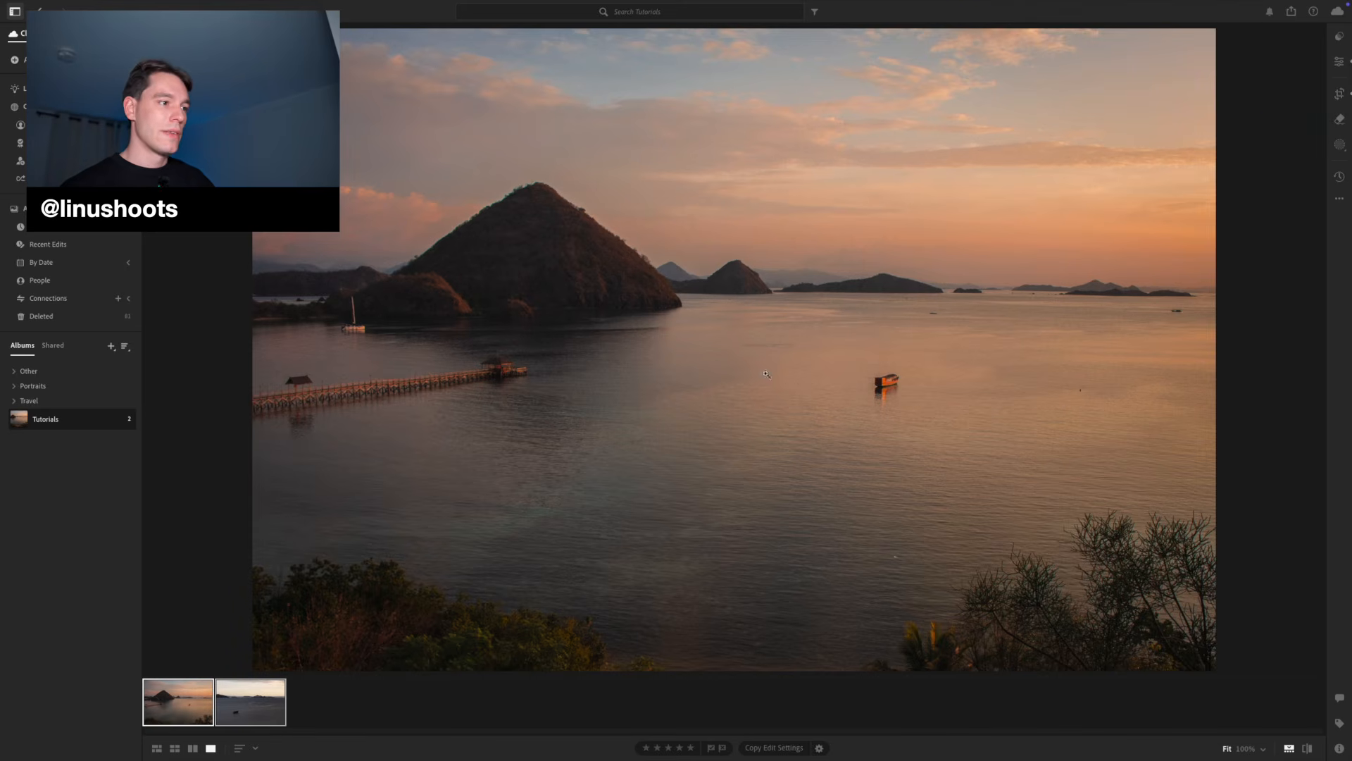
Step: Prepare the Remove tool with a brush size smaller than 12 for the small dark spot on the water
click(710, 354)
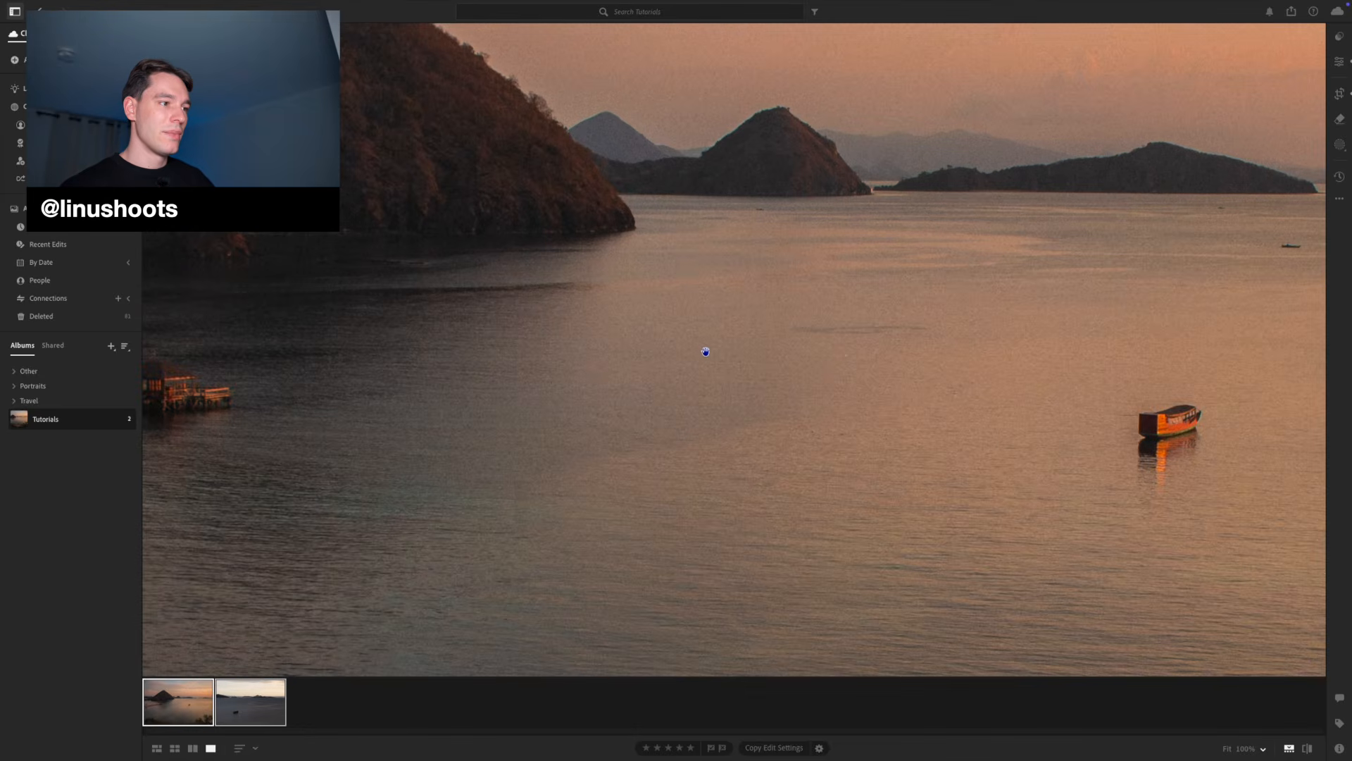
key(h)
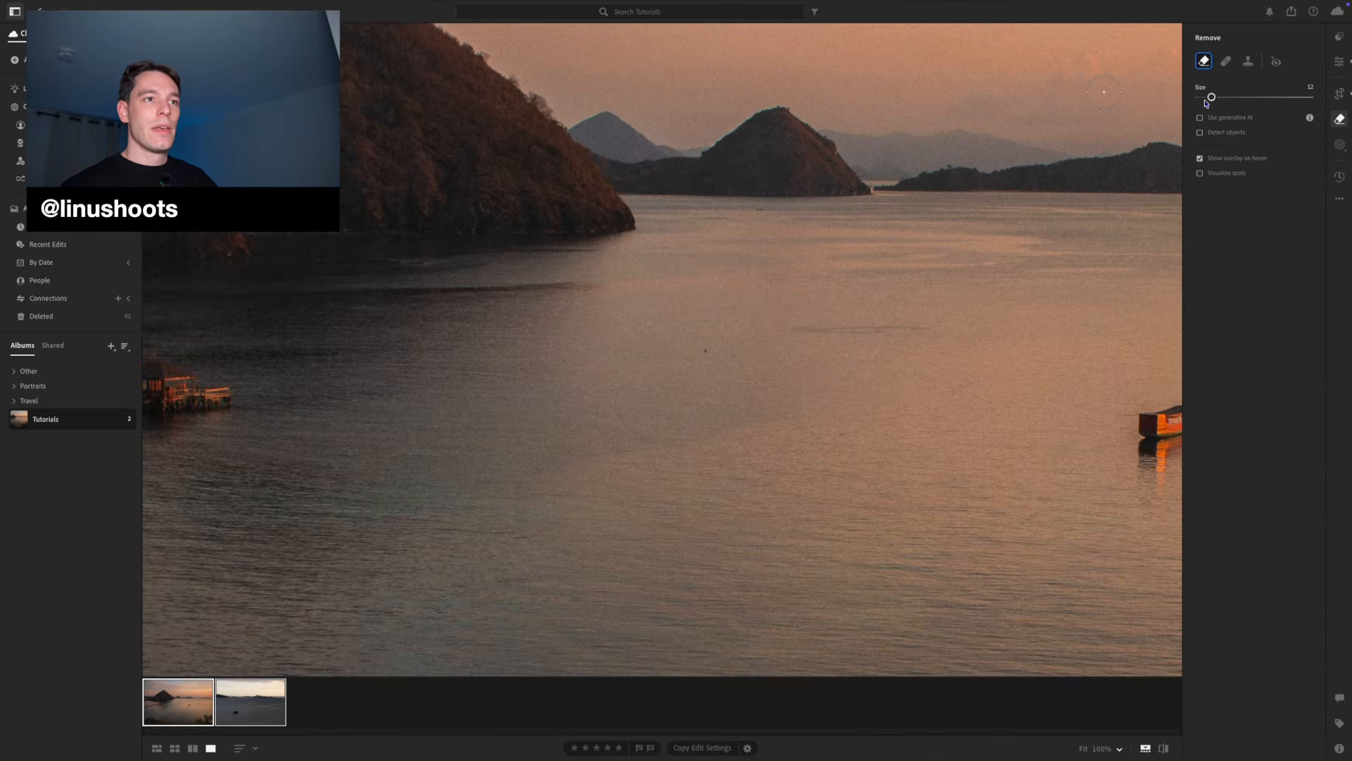
mouse_move(1215, 99)
mouse_down()
mouse_move(1265, 98)
mouse_move(1203, 98)
mouse_up()
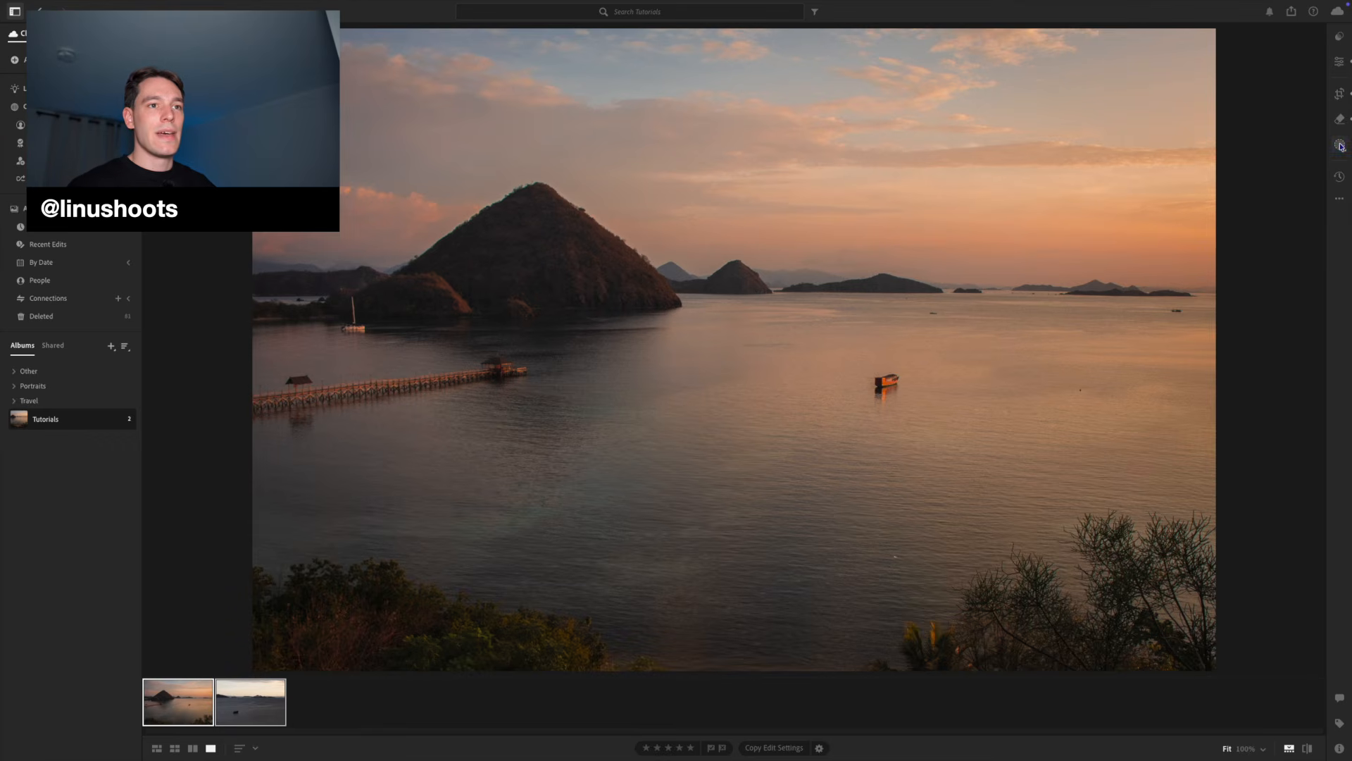
Step: Create a linear gradient mask over the sky, with a wide transition slanting down toward the right side of the horizon
click(1340, 145)
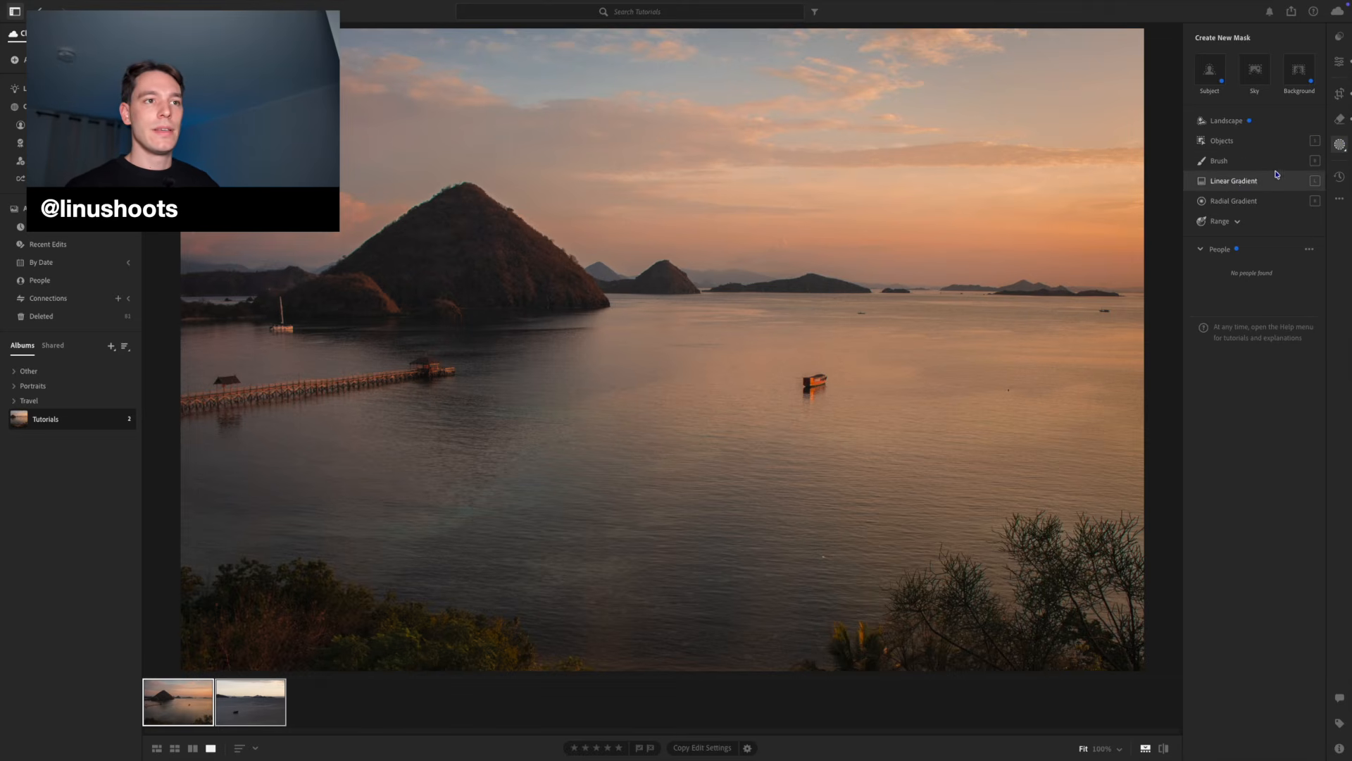
click(1244, 187)
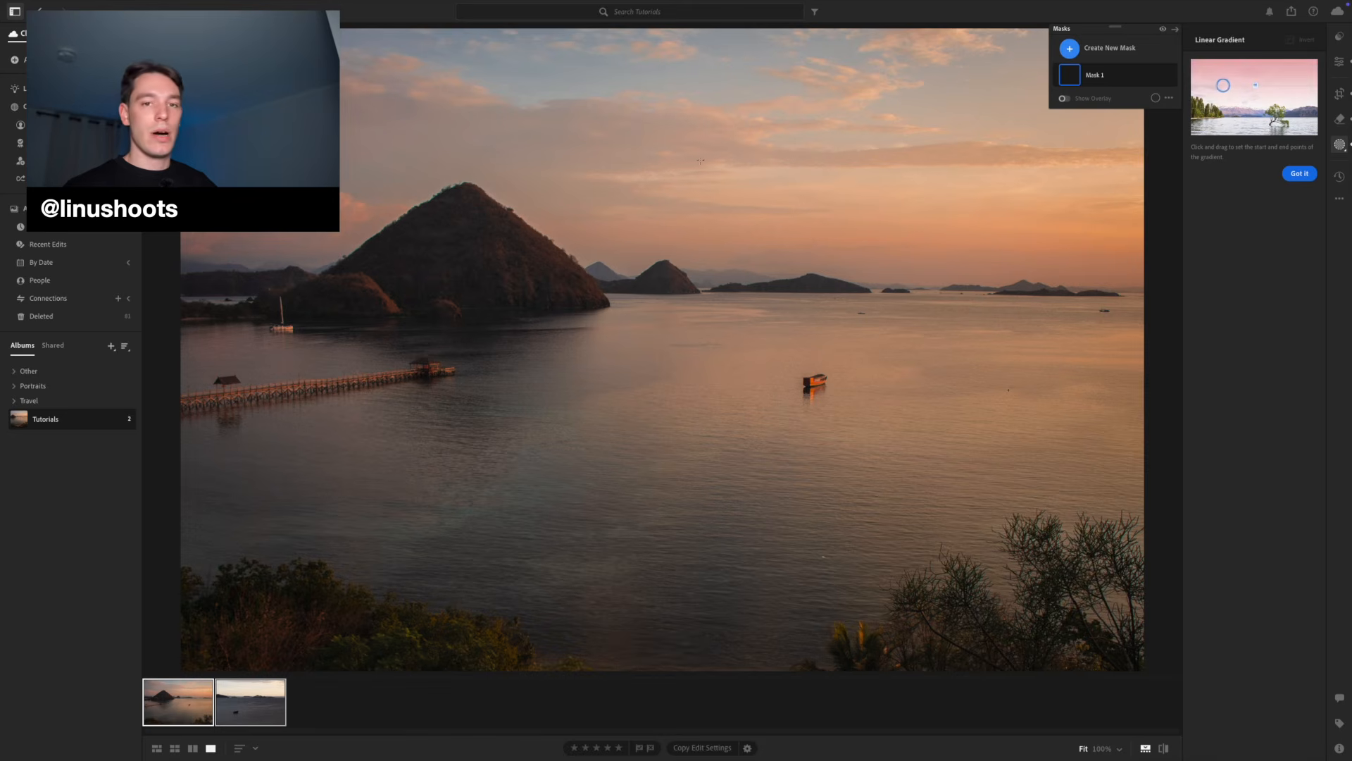
drag(729, 157, 641, 485)
drag(595, 329, 779, 187)
drag(722, 332, 848, 259)
drag(914, 118, 954, 52)
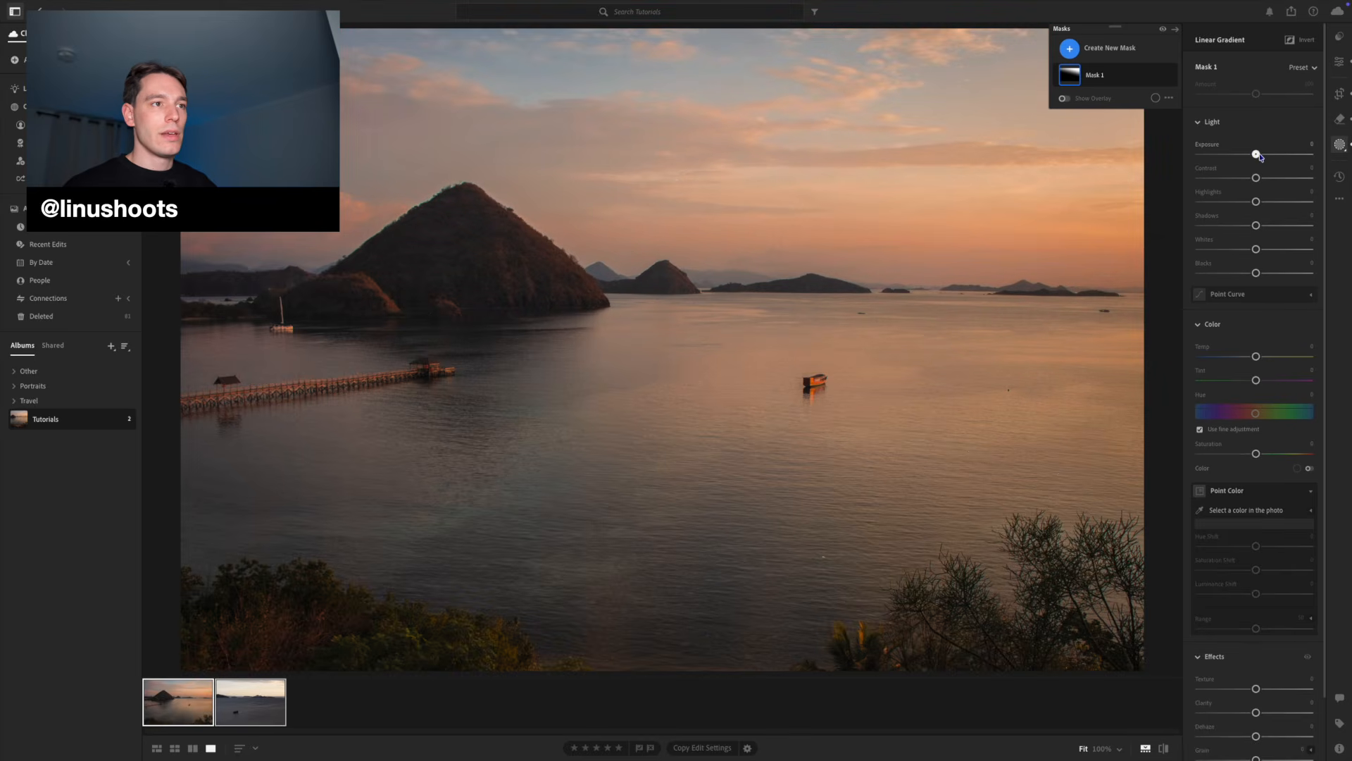
Step: Raise the sky gradient's Exposure very slightly and lower its Highlights to about -74
drag(1260, 157, 1263, 161)
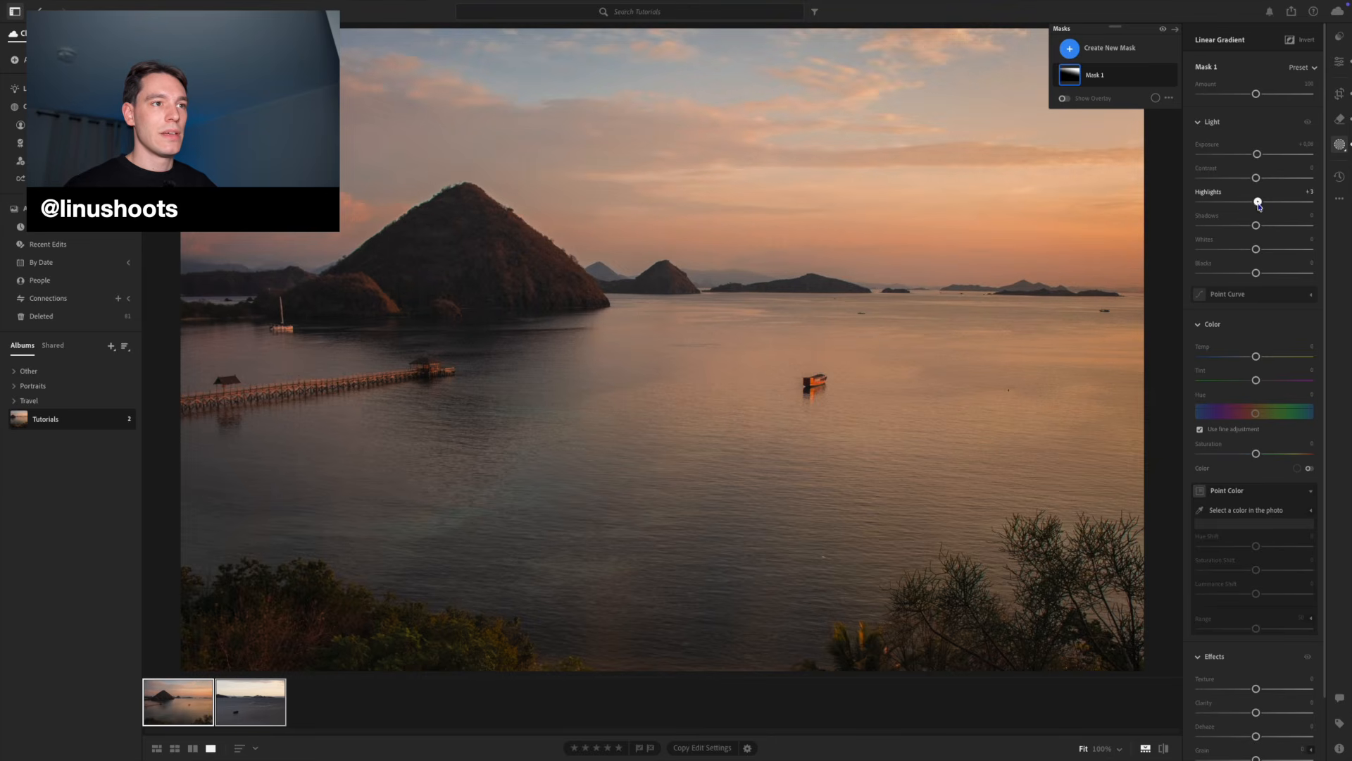
drag(1257, 210, 1196, 221)
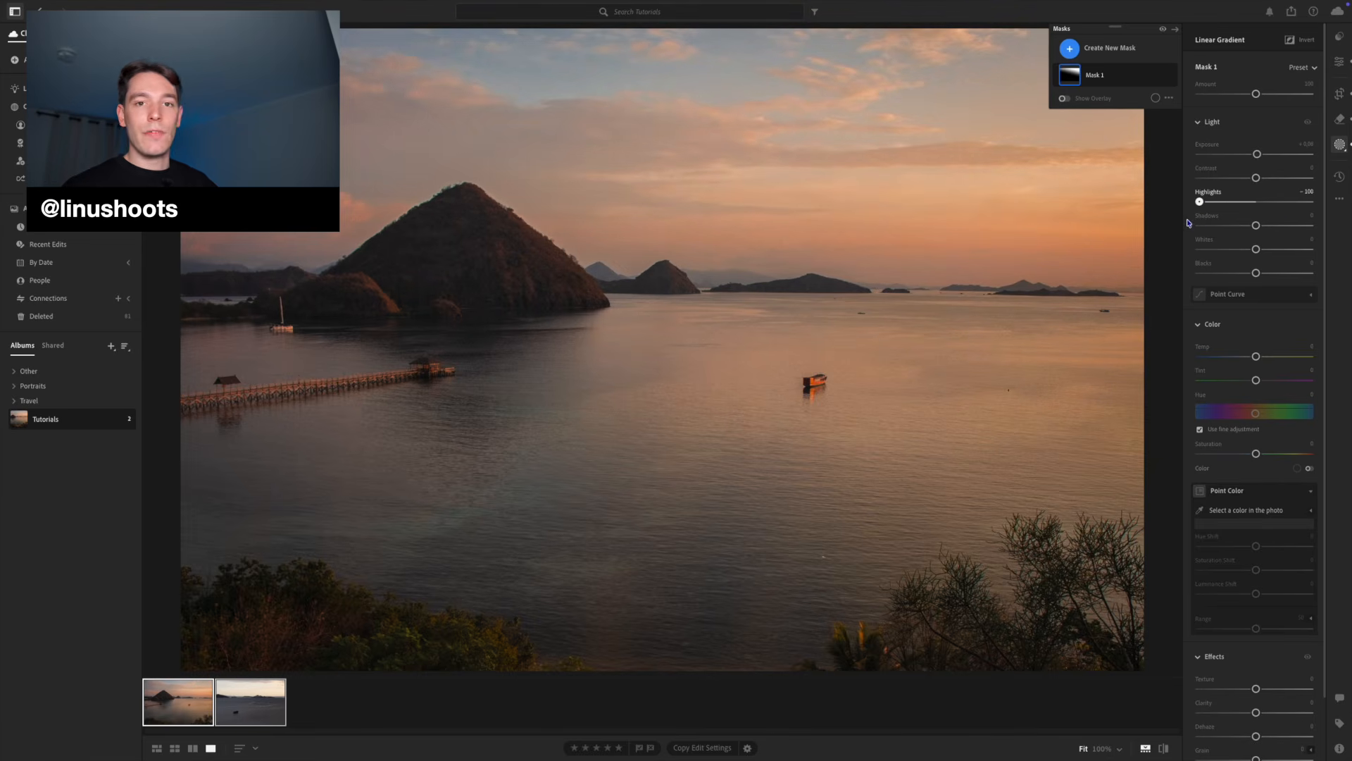
mouse_move(1189, 223)
mouse_down()
mouse_move(1239, 223)
mouse_move(1214, 225)
mouse_up()
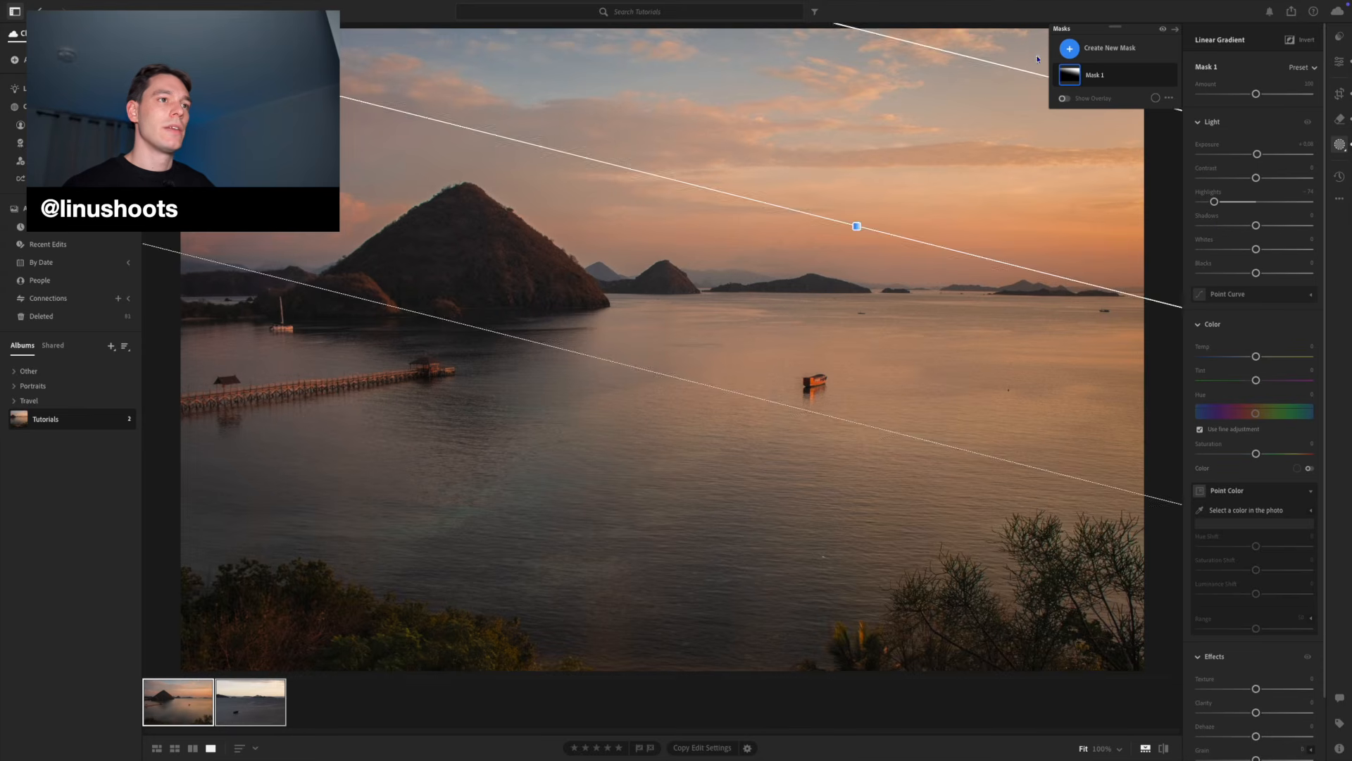
Step: Add a second linear gradient mask over the water and foreground, widen its transition, and set its Exposure to about +0.20
key(m)
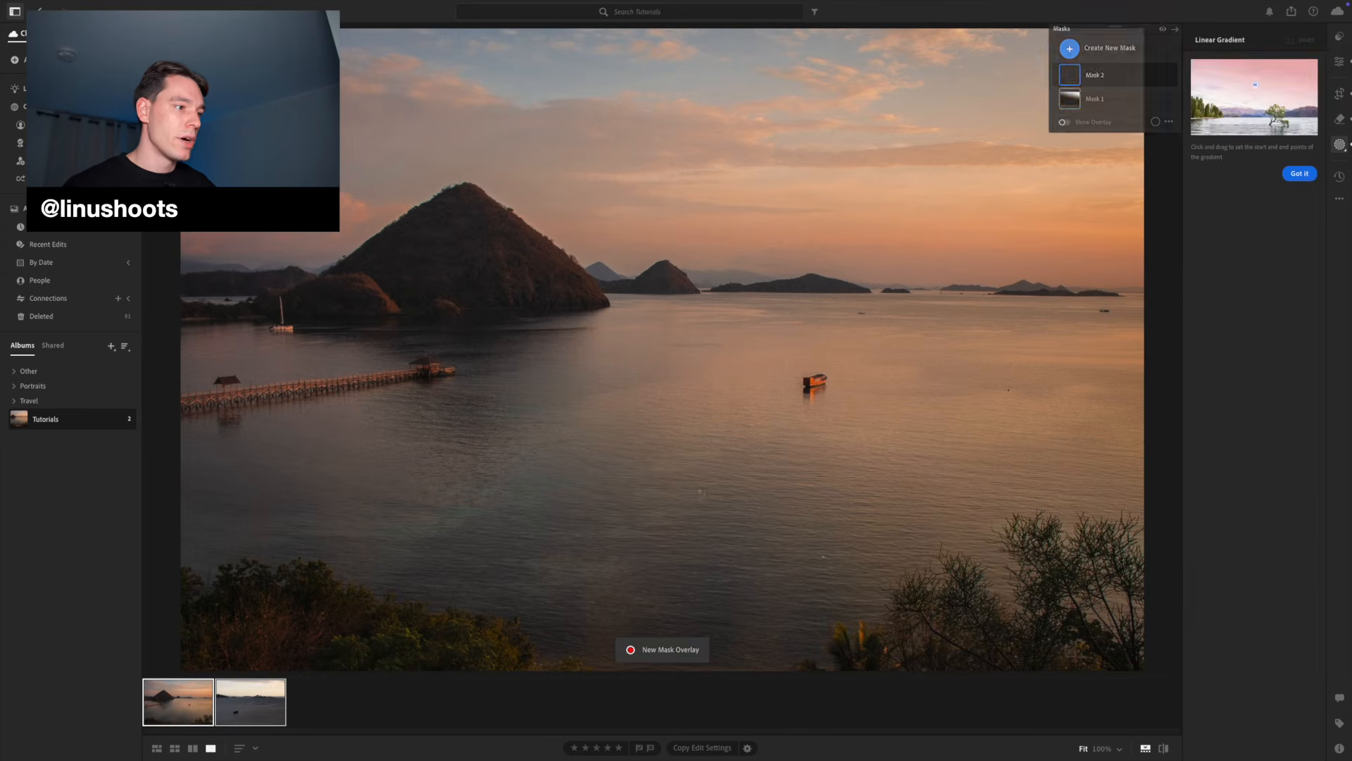
drag(697, 476, 697, 392)
drag(618, 405, 939, 399)
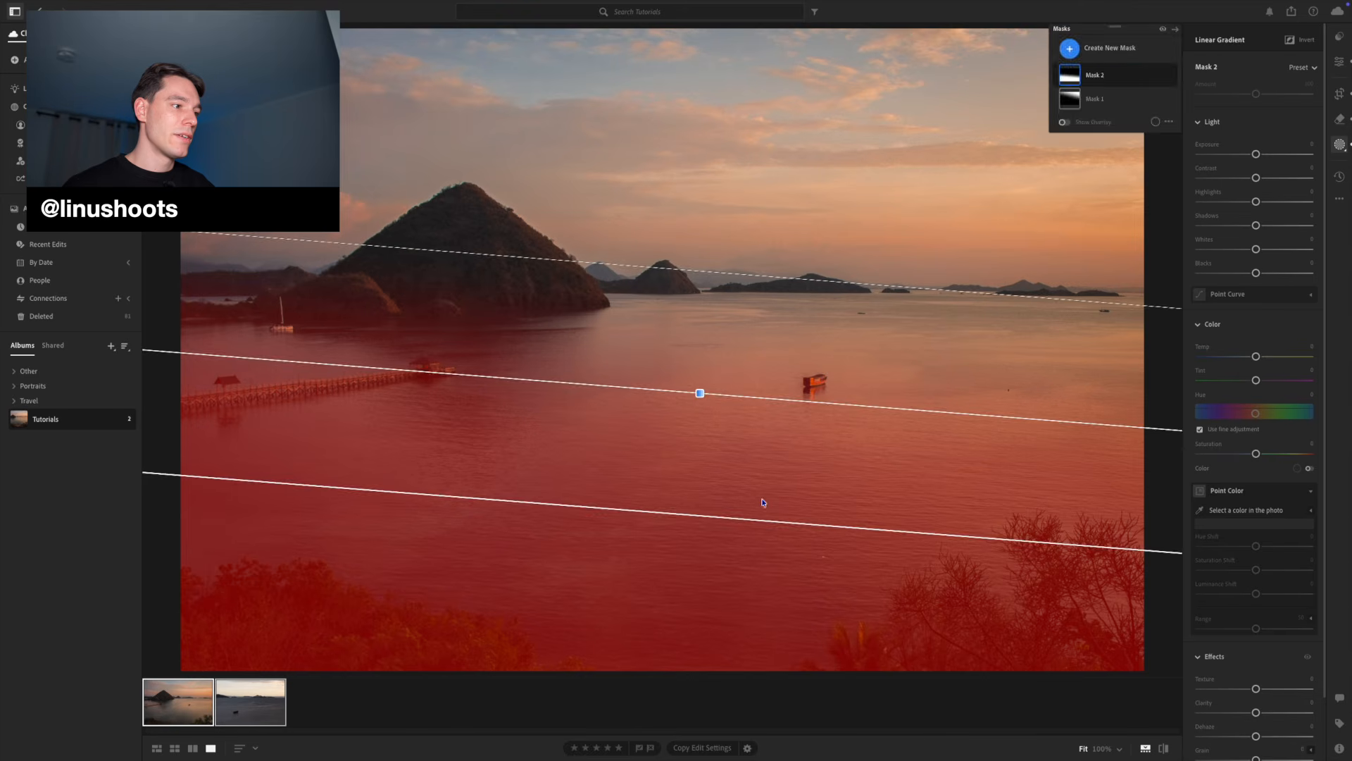
drag(702, 516, 686, 673)
mouse_move(1256, 154)
mouse_down()
mouse_move(1271, 156)
mouse_move(1260, 155)
mouse_up()
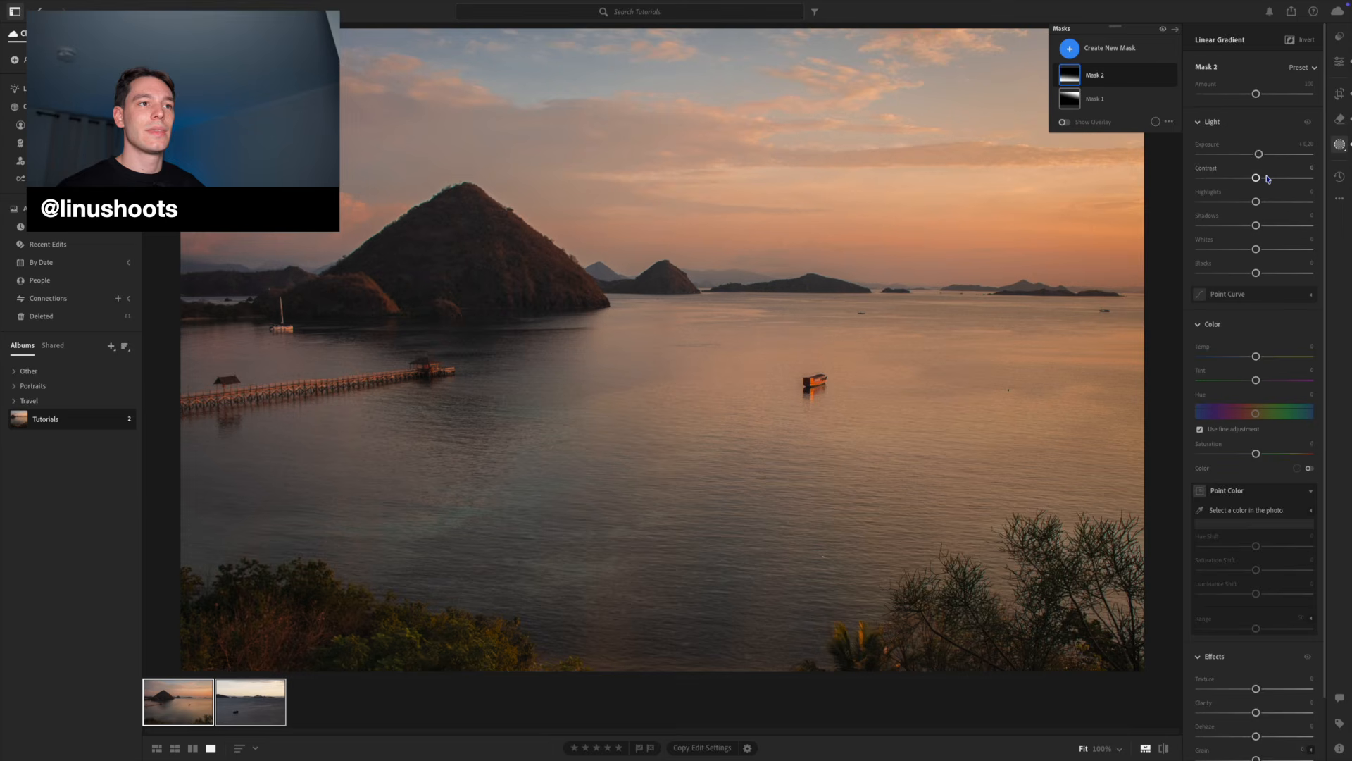
Step: Add a brush mask painted along the wooden pier and raise its Exposure to about +0.4
click(1069, 48)
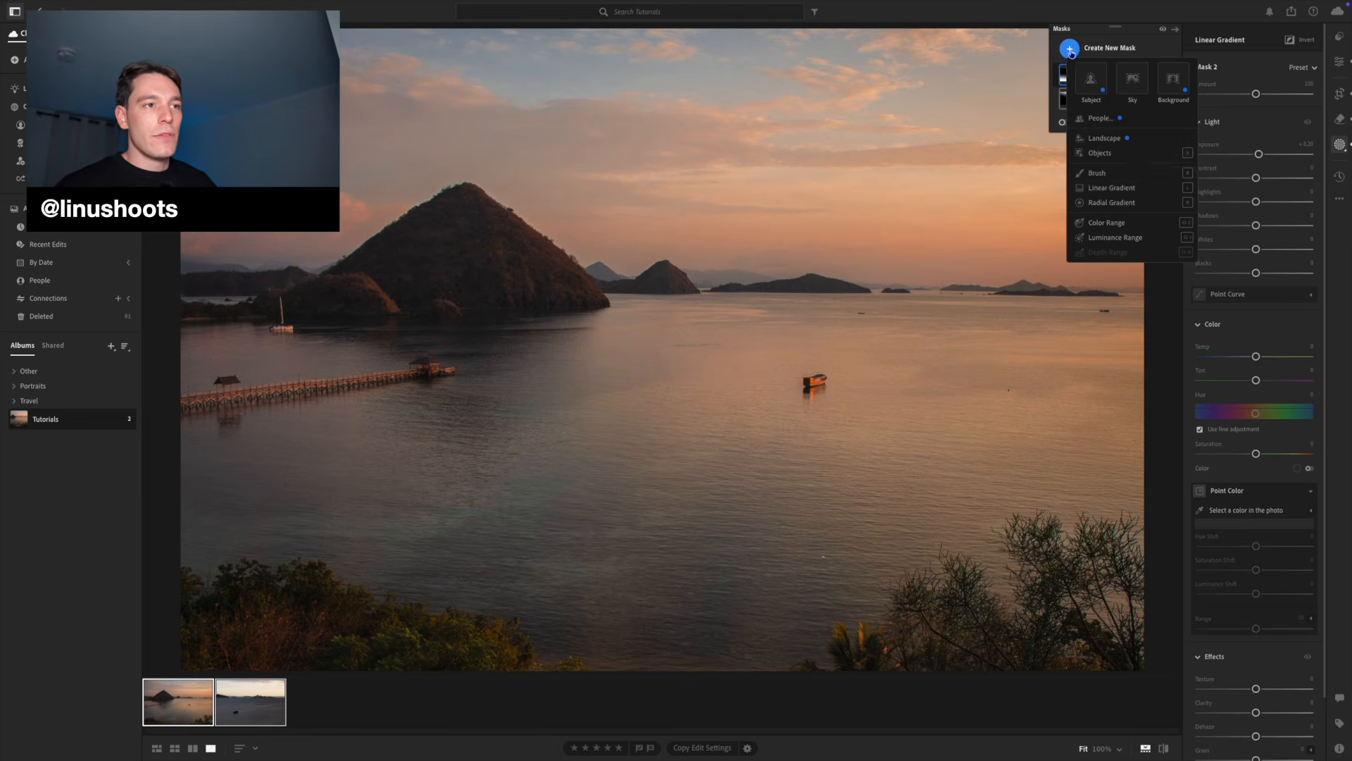
click(1104, 179)
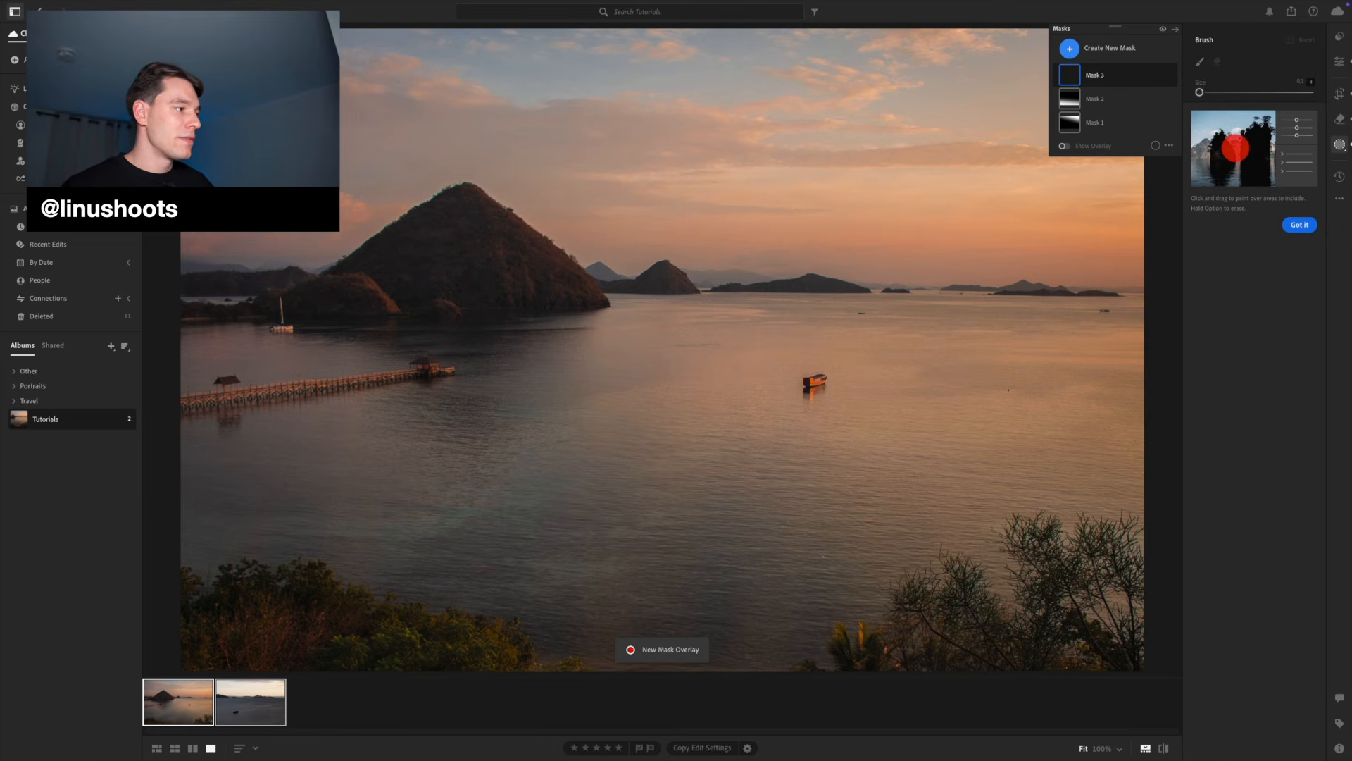
drag(199, 400, 260, 396)
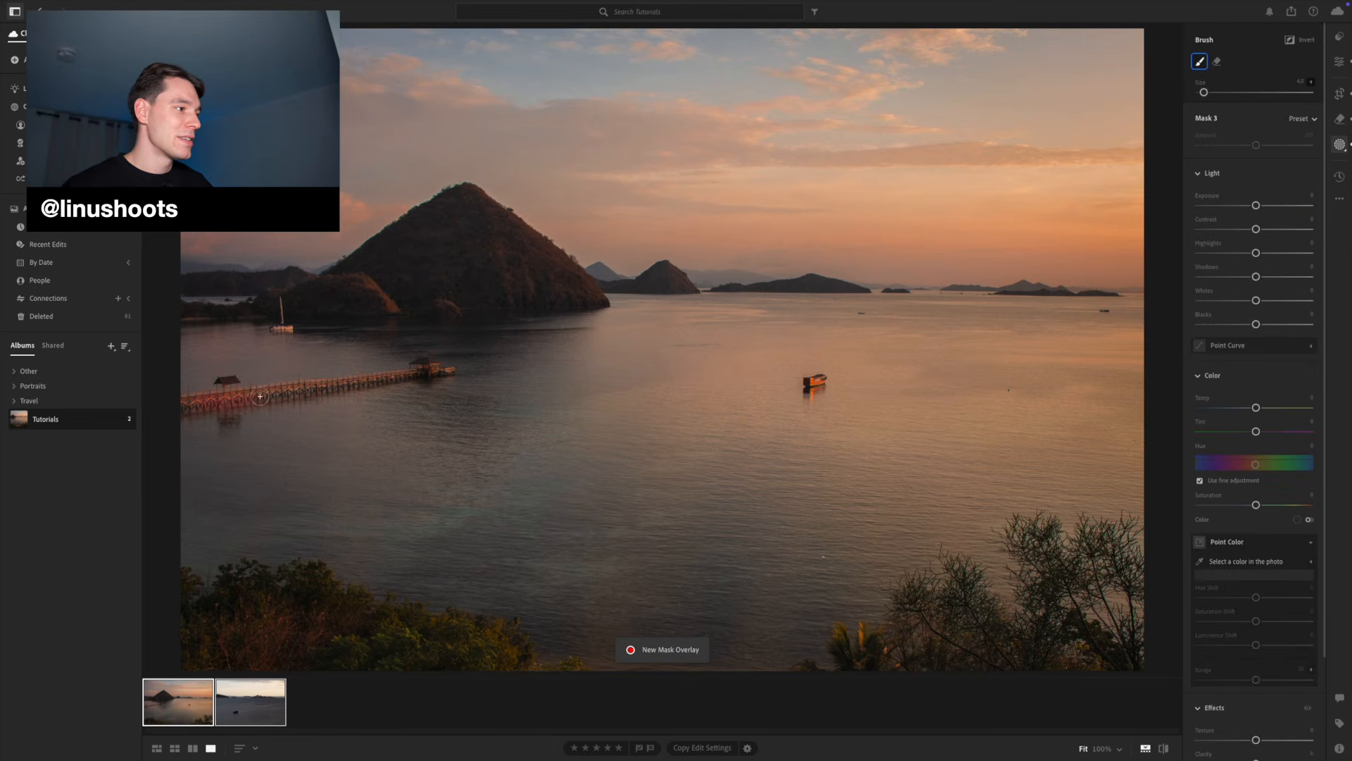
drag(377, 380, 436, 370)
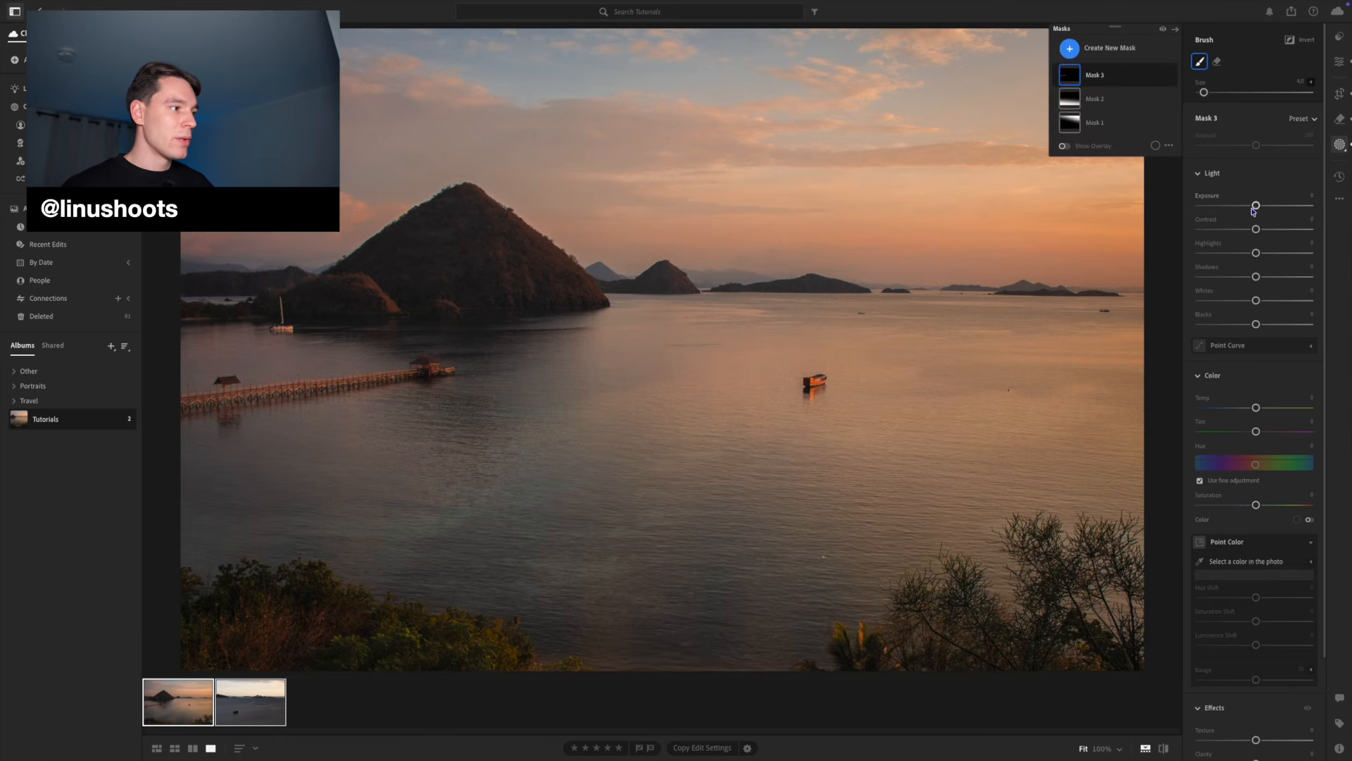
mouse_move(1255, 205)
mouse_down()
mouse_move(1275, 206)
mouse_move(1184, 214)
mouse_move(1255, 212)
mouse_up()
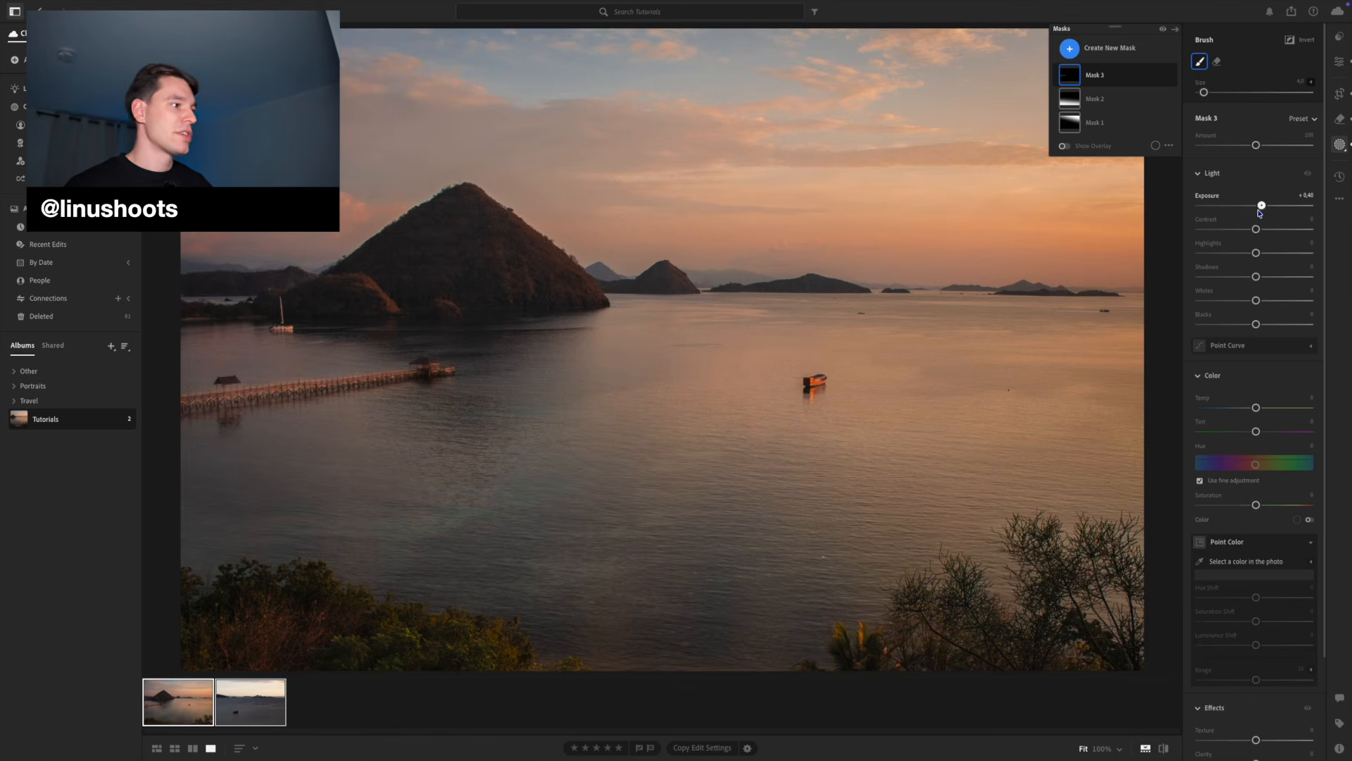
Step: Add an object-selection mask covering the large mountain and its slopes, using a reduced brush size
click(1073, 51)
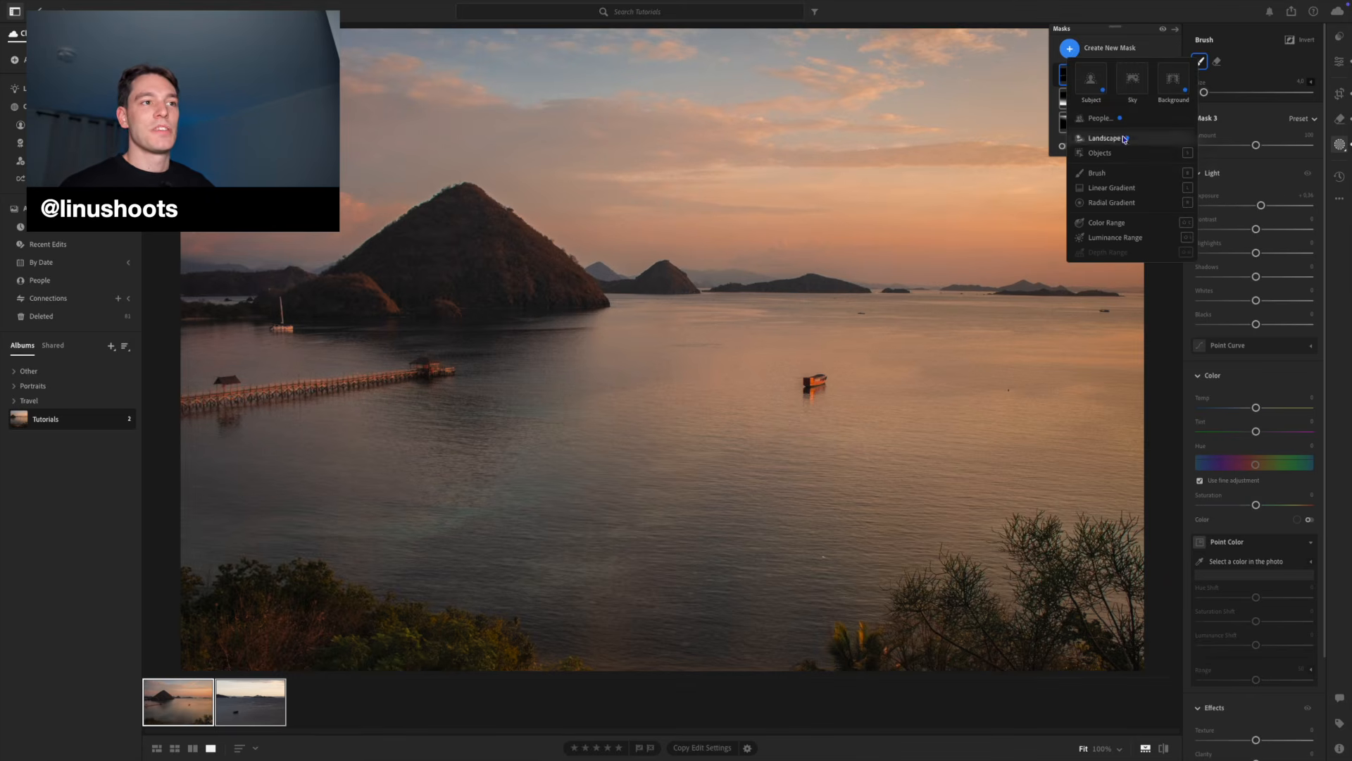
mouse_move(1120, 157)
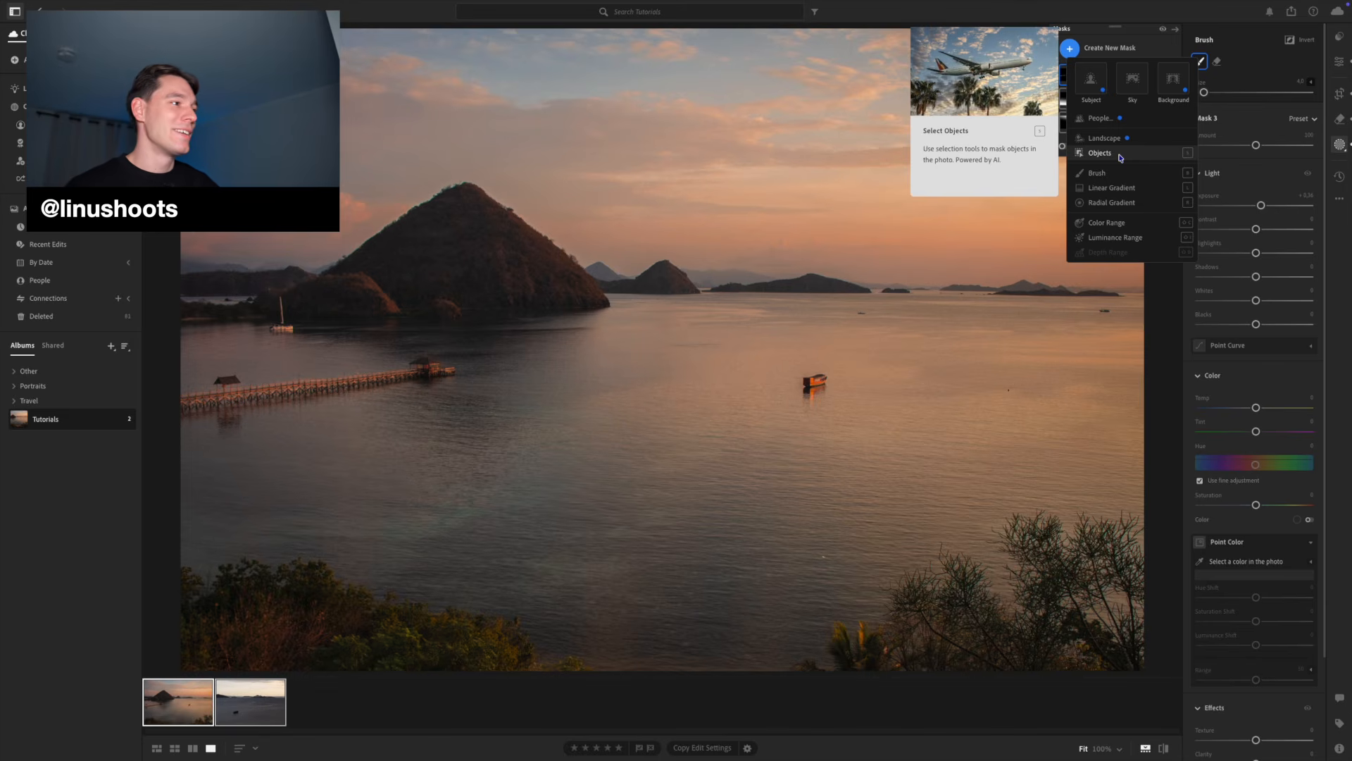
click(1120, 155)
key(bracketleft)
key(bracketleft)
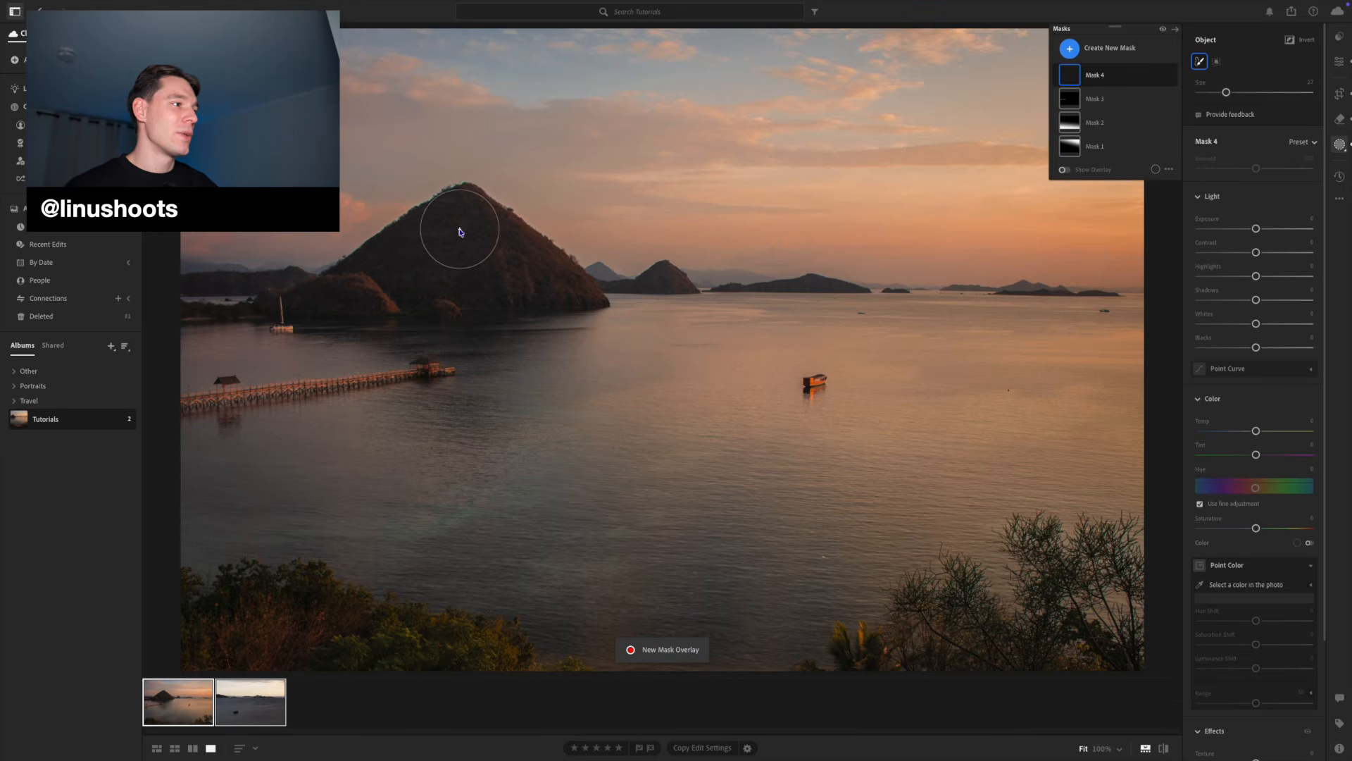
mouse_move(455, 210)
mouse_down()
mouse_move(567, 294)
mouse_move(329, 286)
mouse_move(428, 267)
mouse_move(436, 258)
mouse_move(423, 225)
mouse_up()
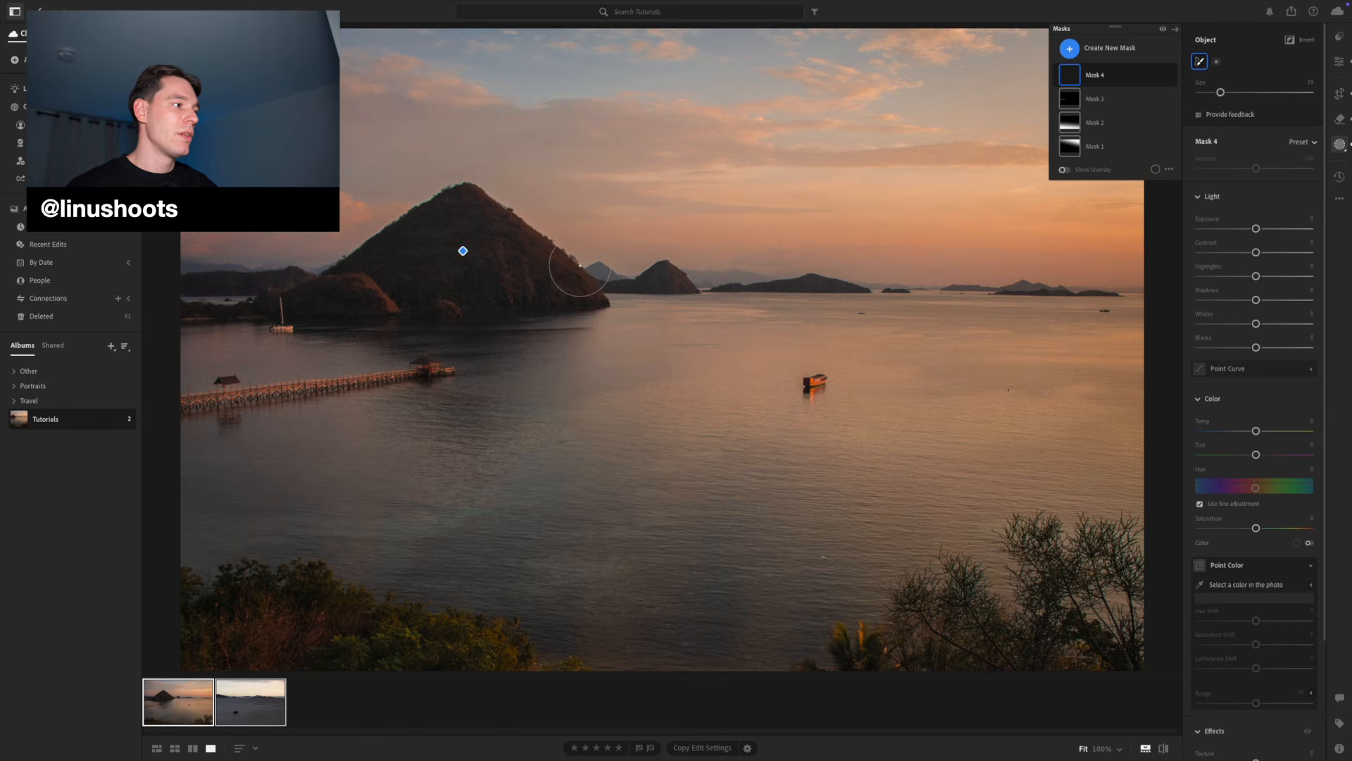
key(bracketleft)
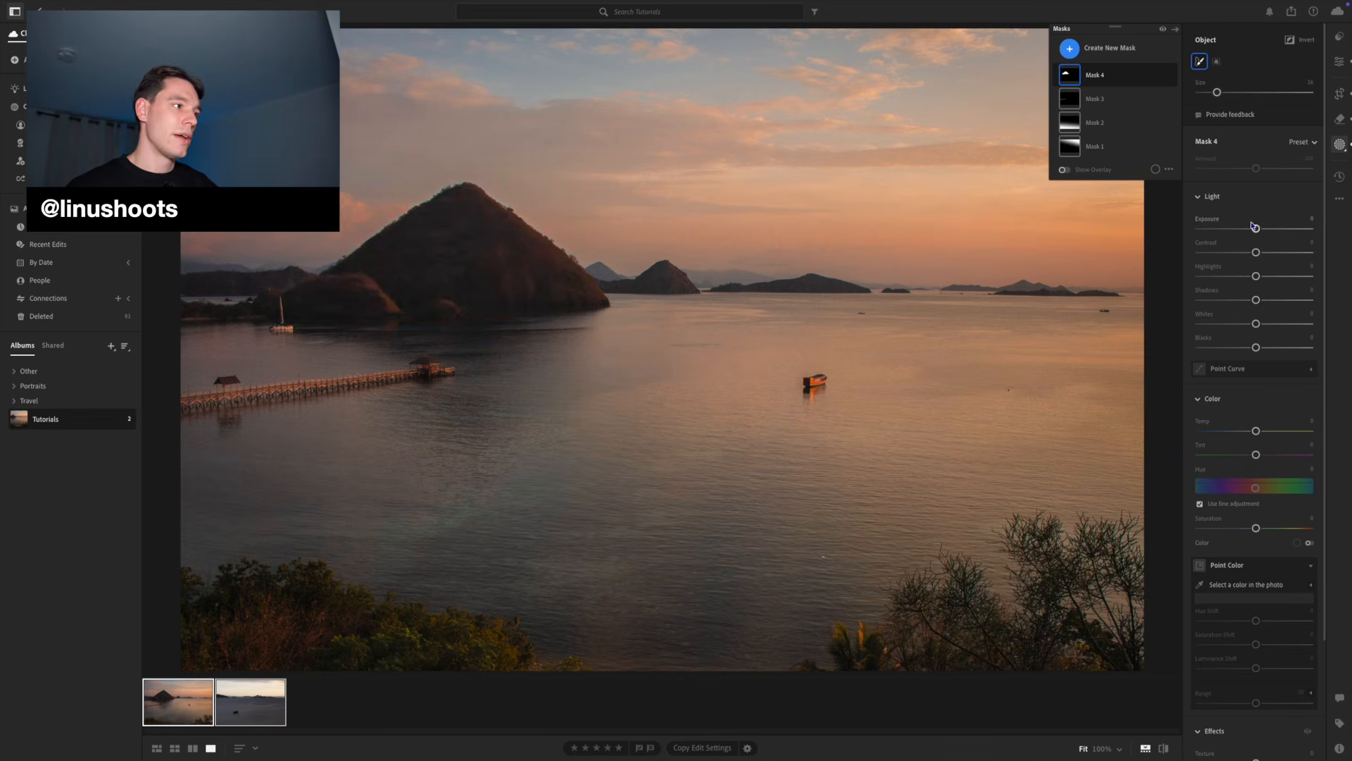
Step: Raise the mountain mask's Exposure to about +0.12 and its Shadows to about +16, and close the masking tools
drag(1256, 228, 1259, 264)
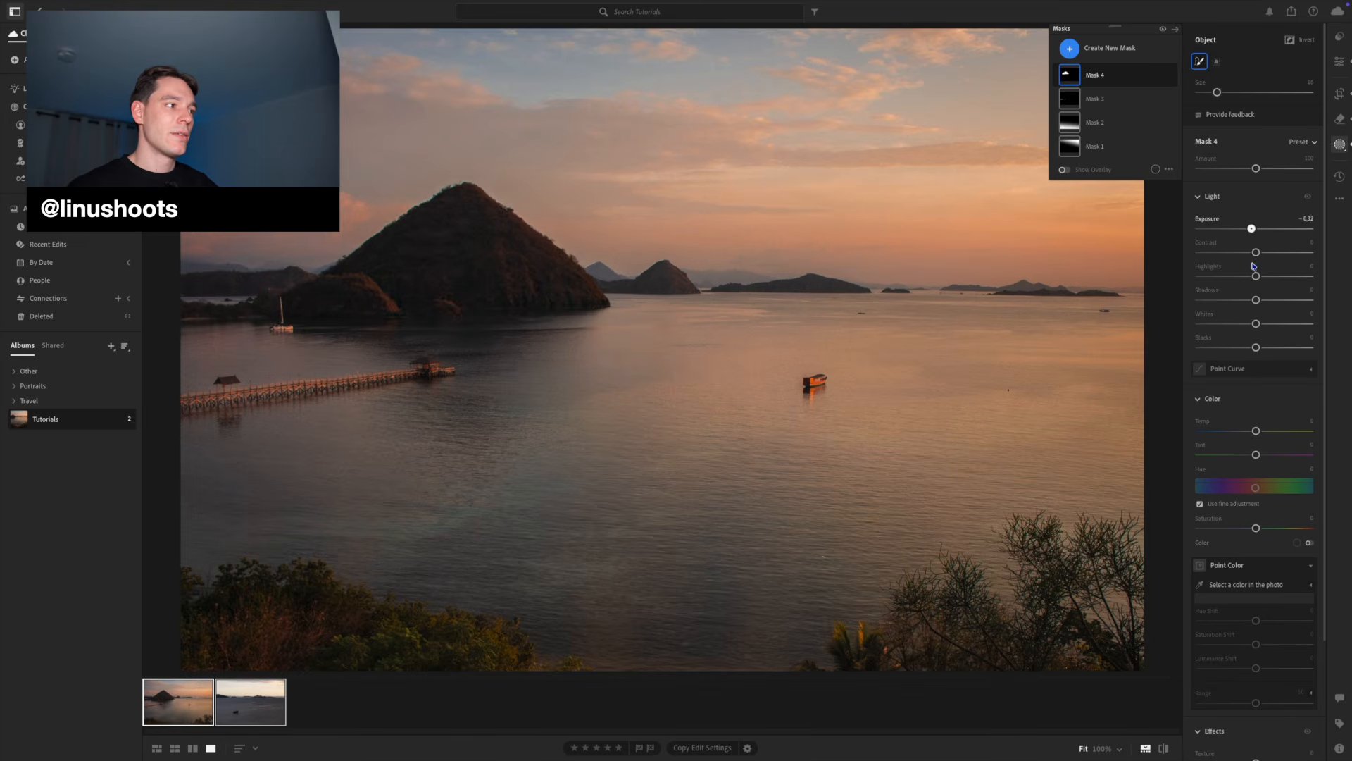
mouse_move(1256, 300)
mouse_down()
mouse_move(1278, 301)
mouse_move(1265, 301)
mouse_up()
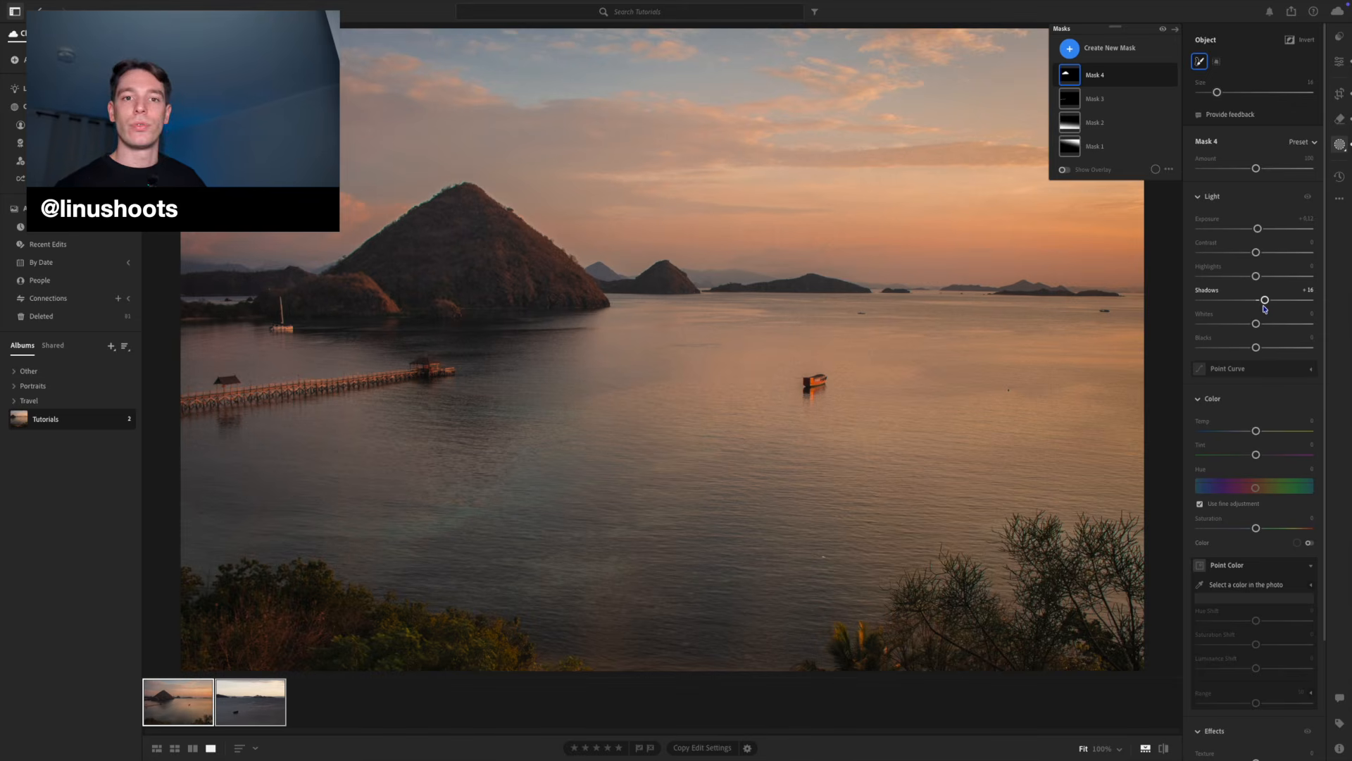
key(e)
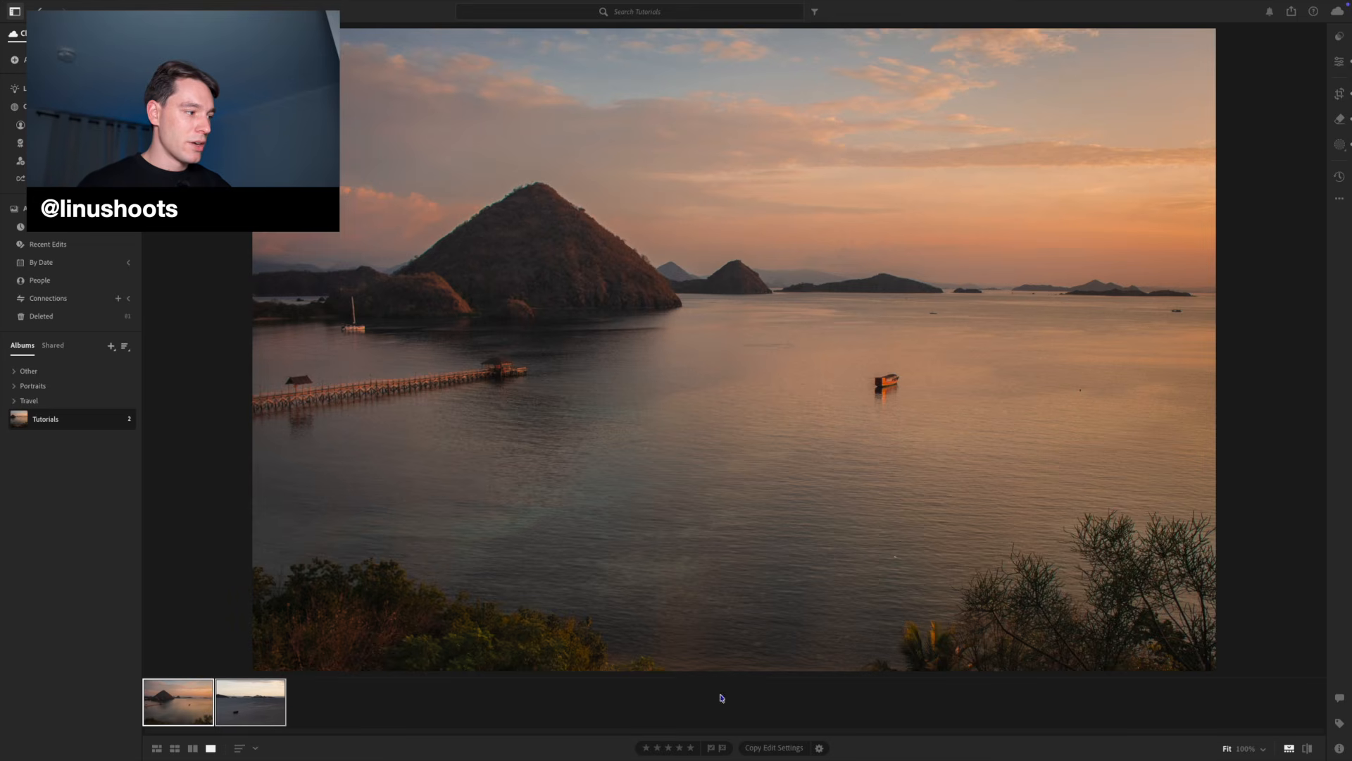
Step: Copy the edit settings of the mountain bay photo and paste them onto the second photo with the boat
click(247, 712)
click(167, 710)
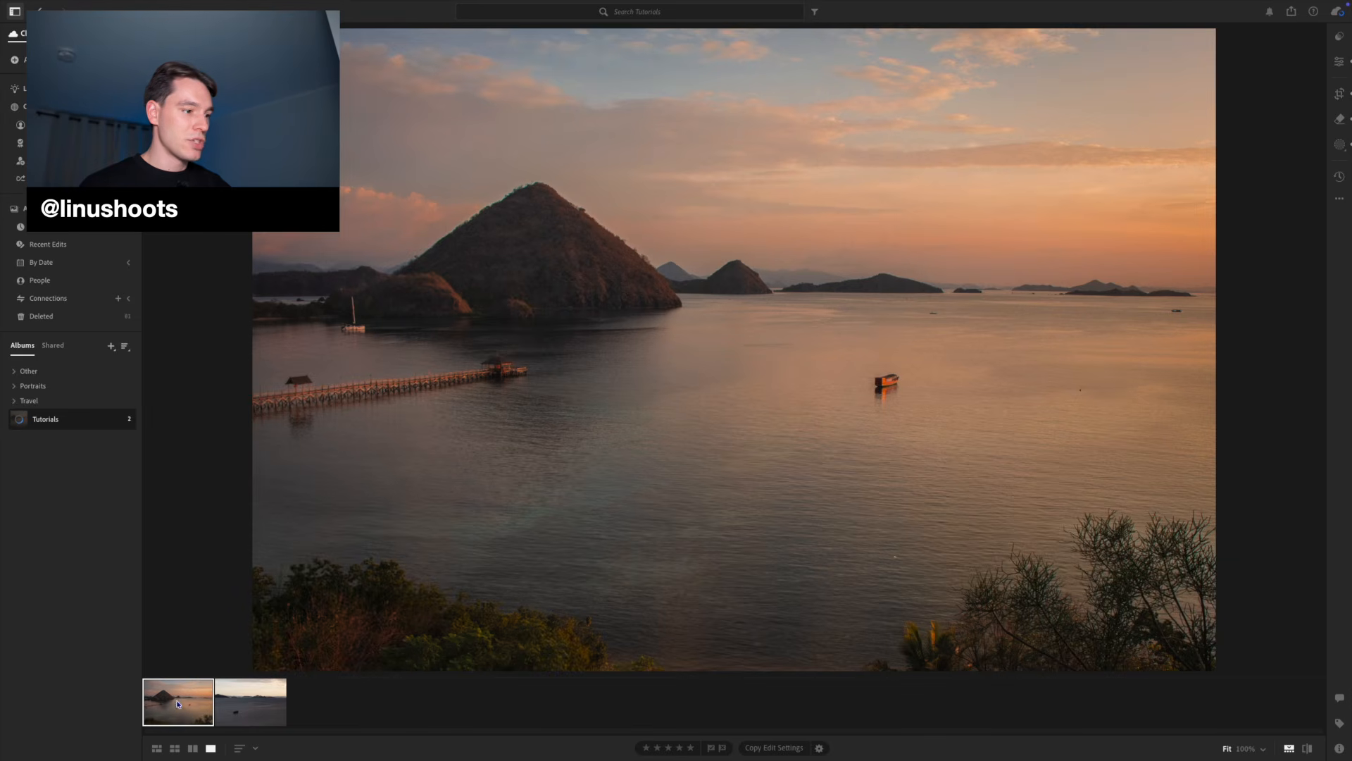
click(760, 745)
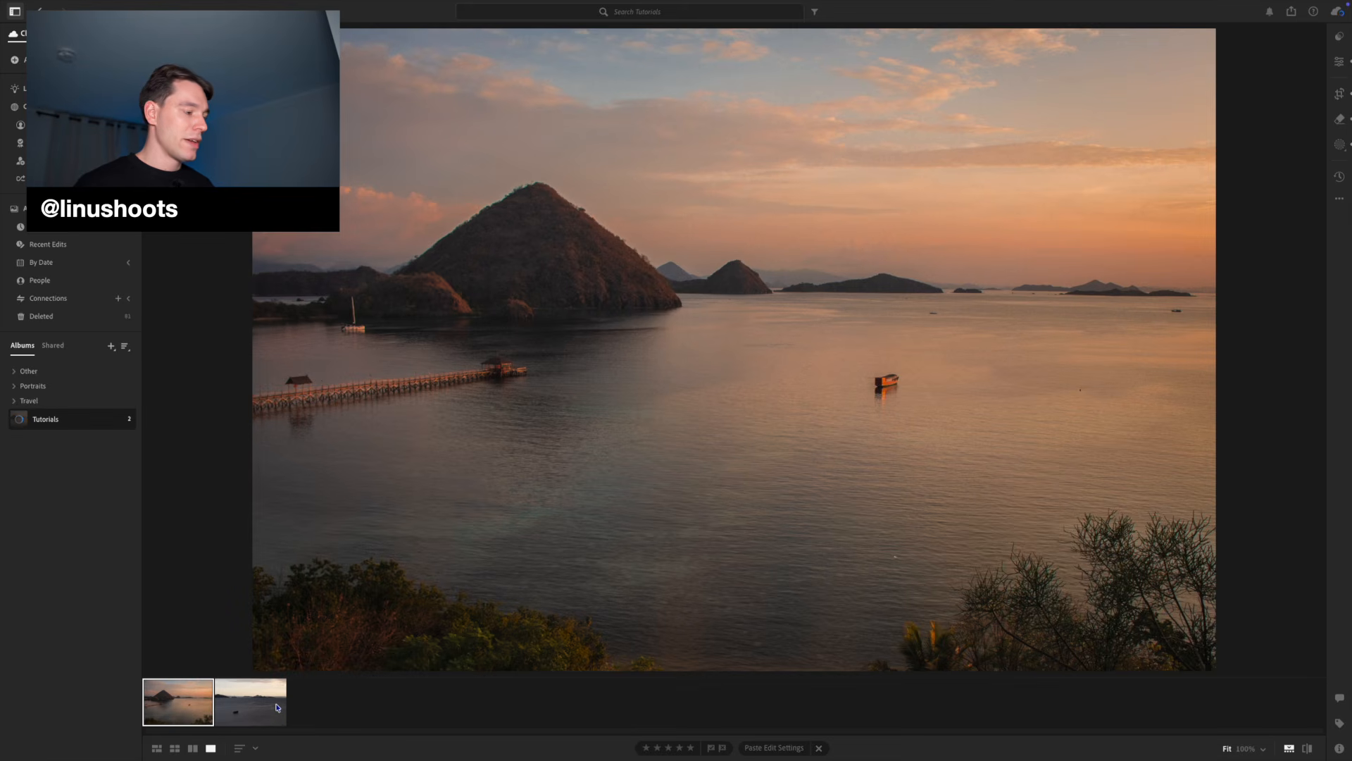
click(277, 707)
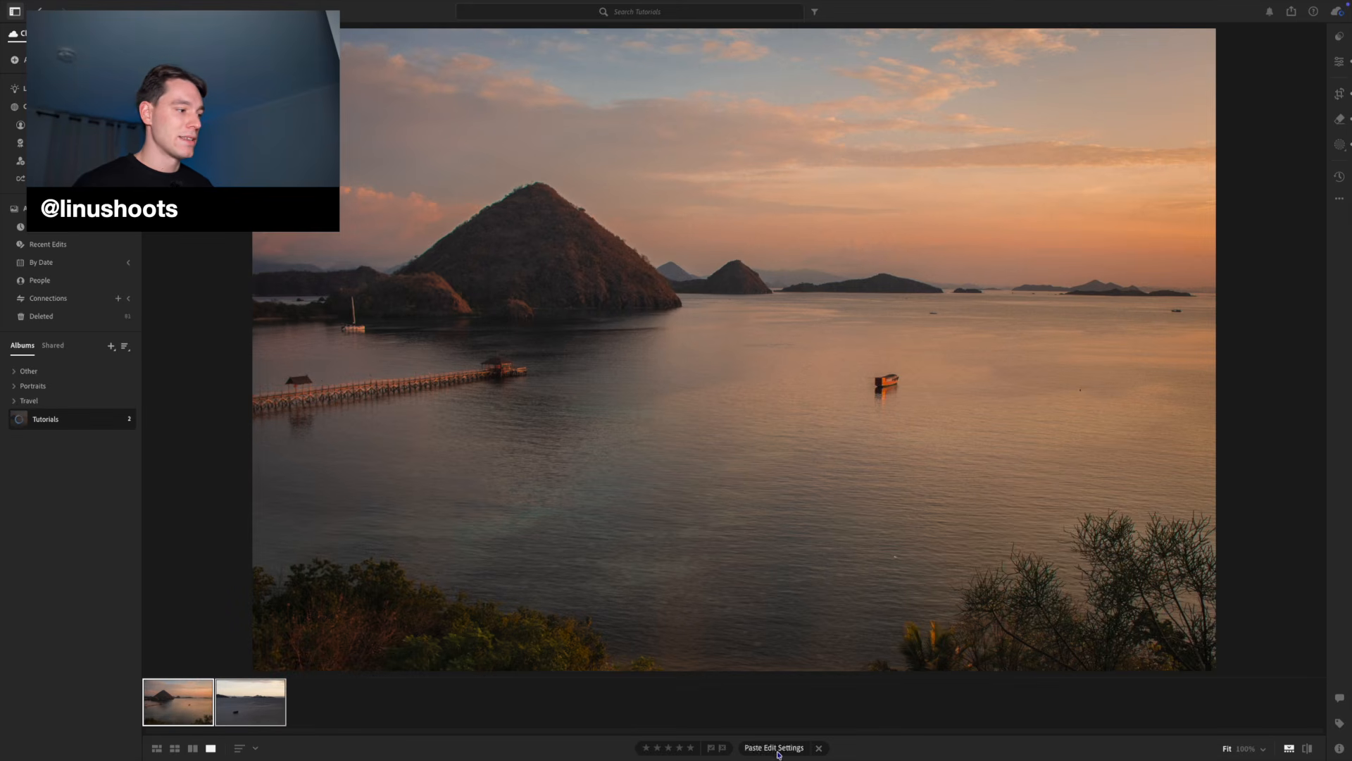
click(254, 712)
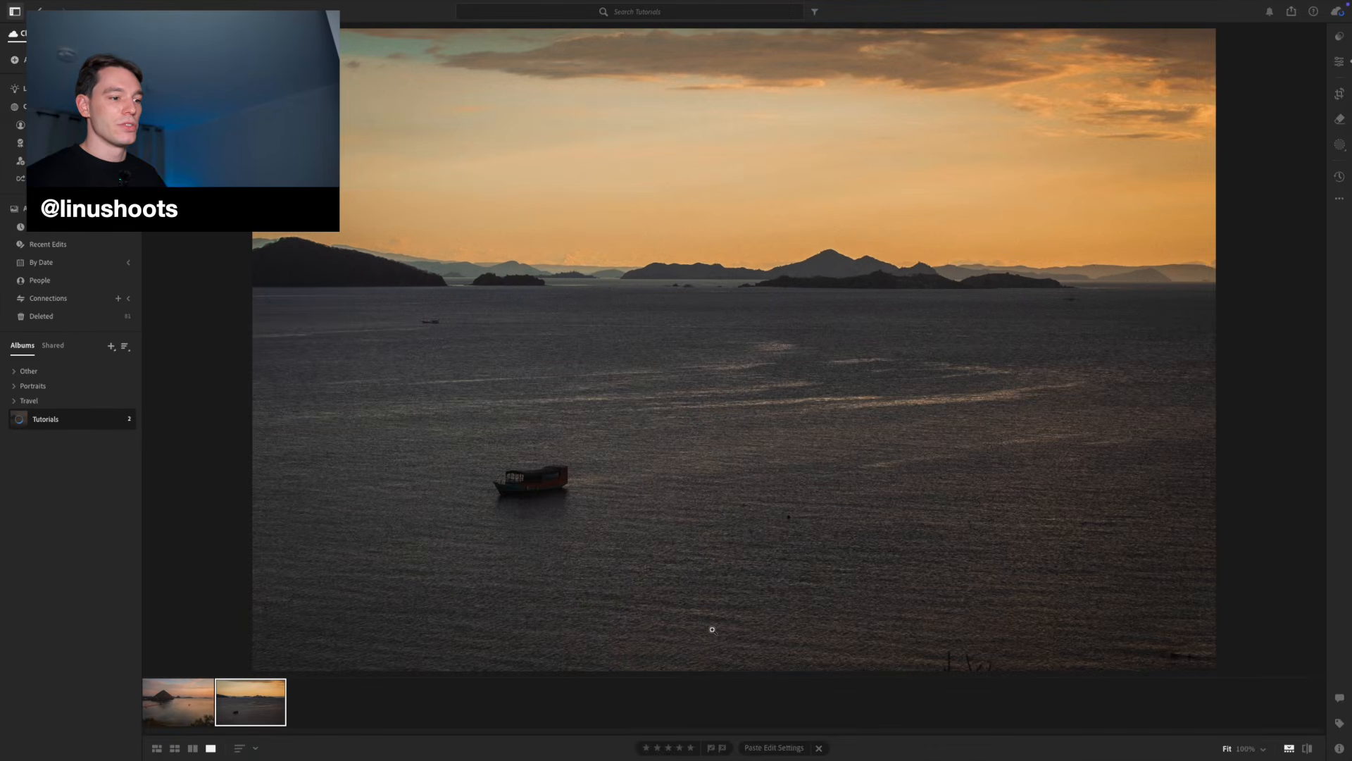
Step: Compare the boat photo's pasted edit with its original by toggling the before and after view
click(1307, 748)
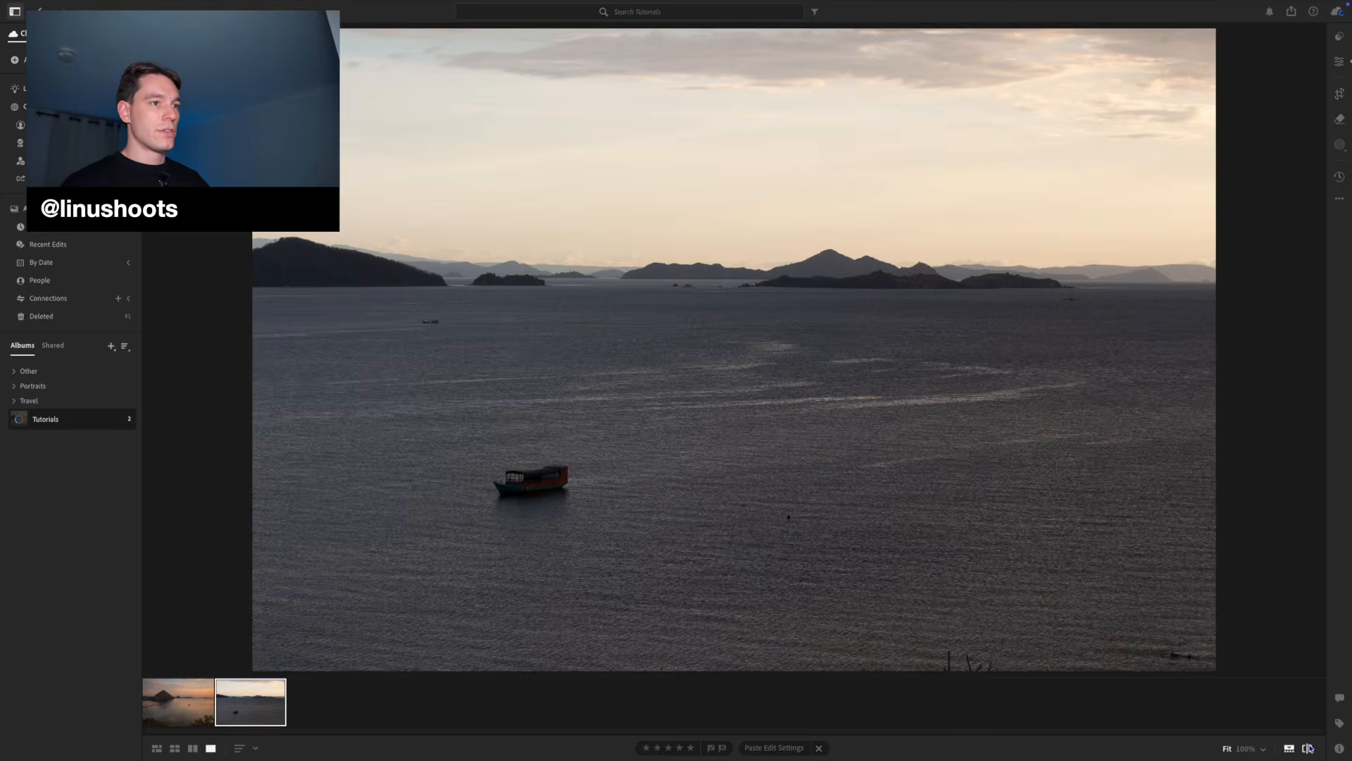
click(1307, 748)
click(1307, 747)
click(1307, 748)
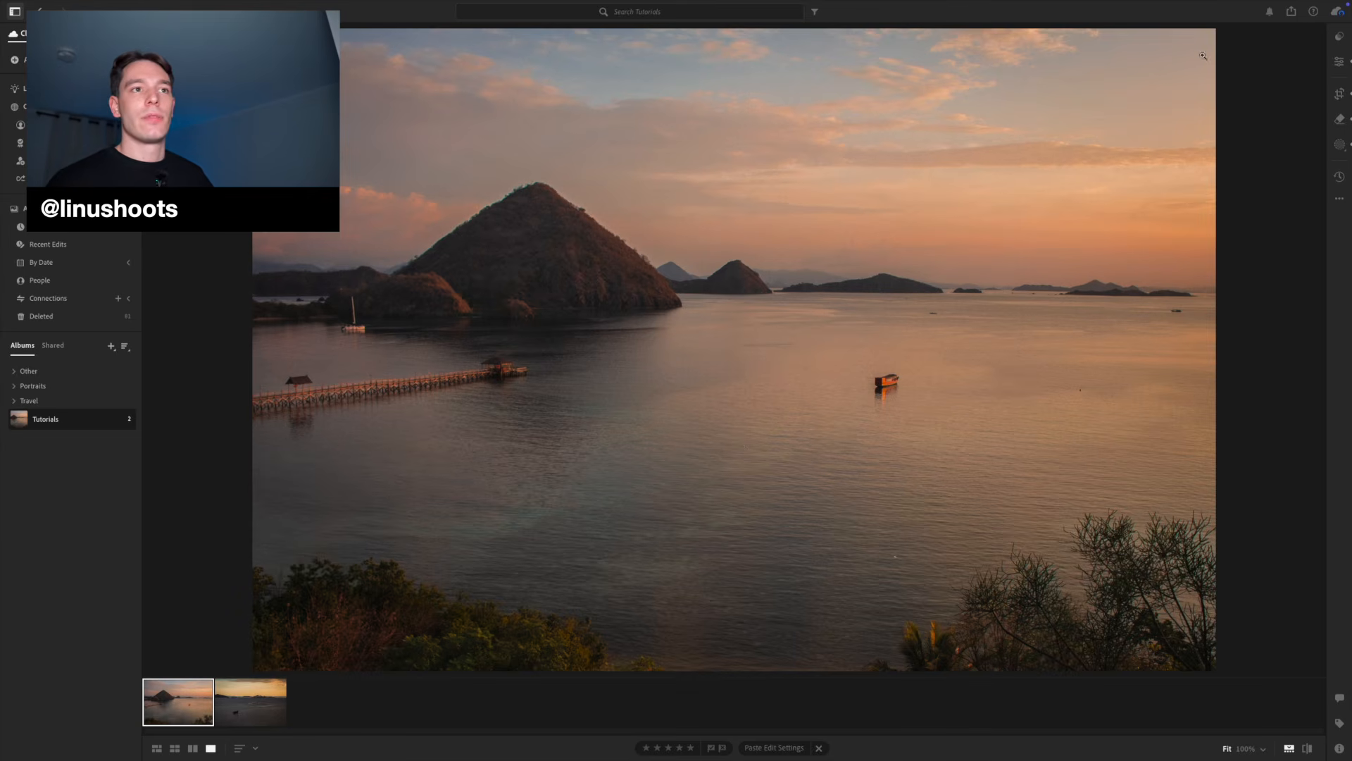
click(1291, 11)
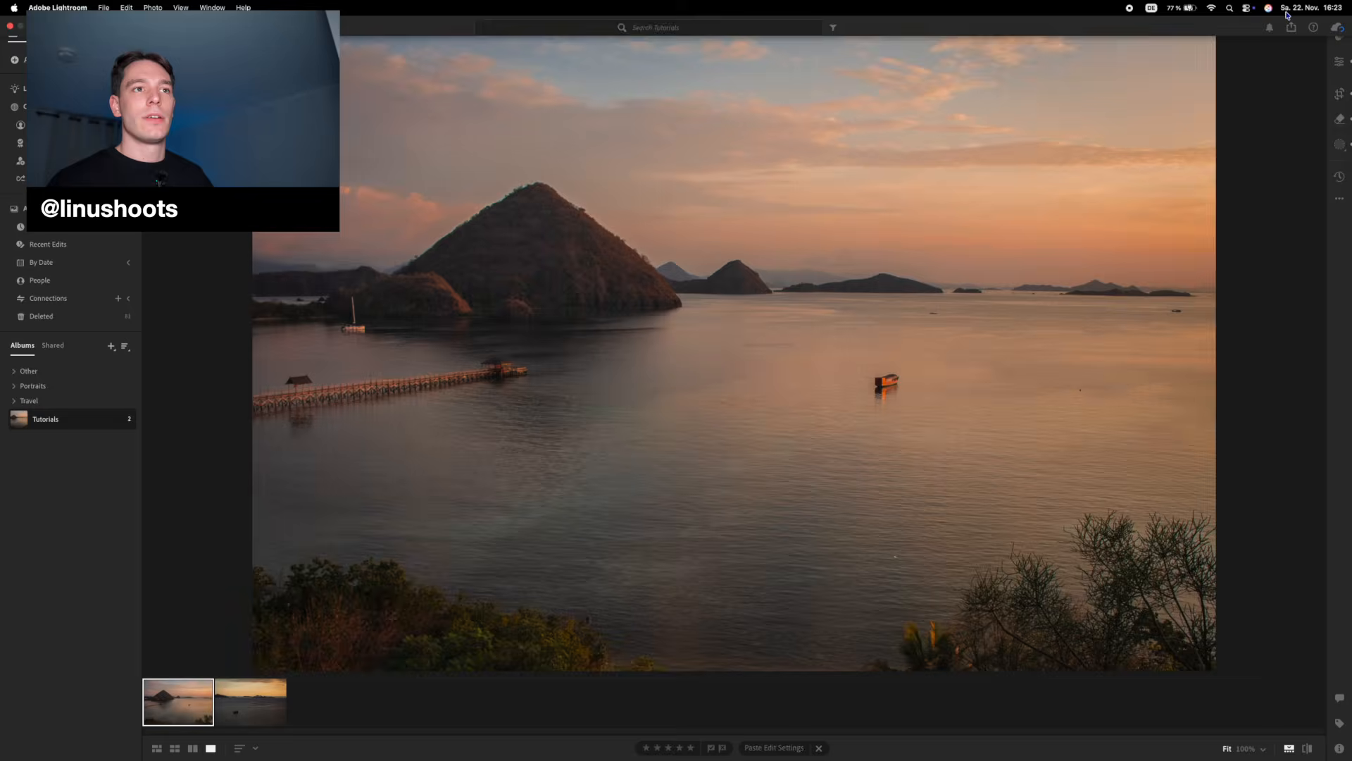
click(938, 280)
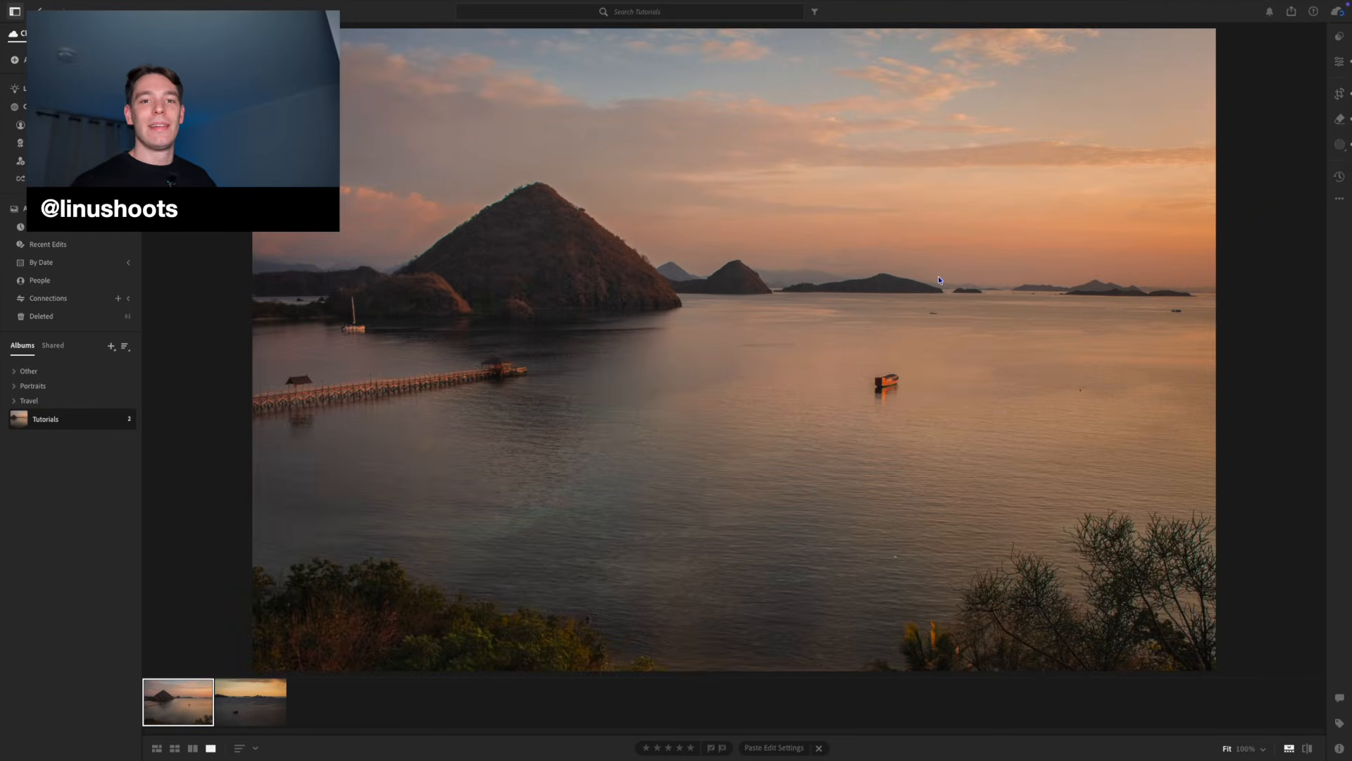